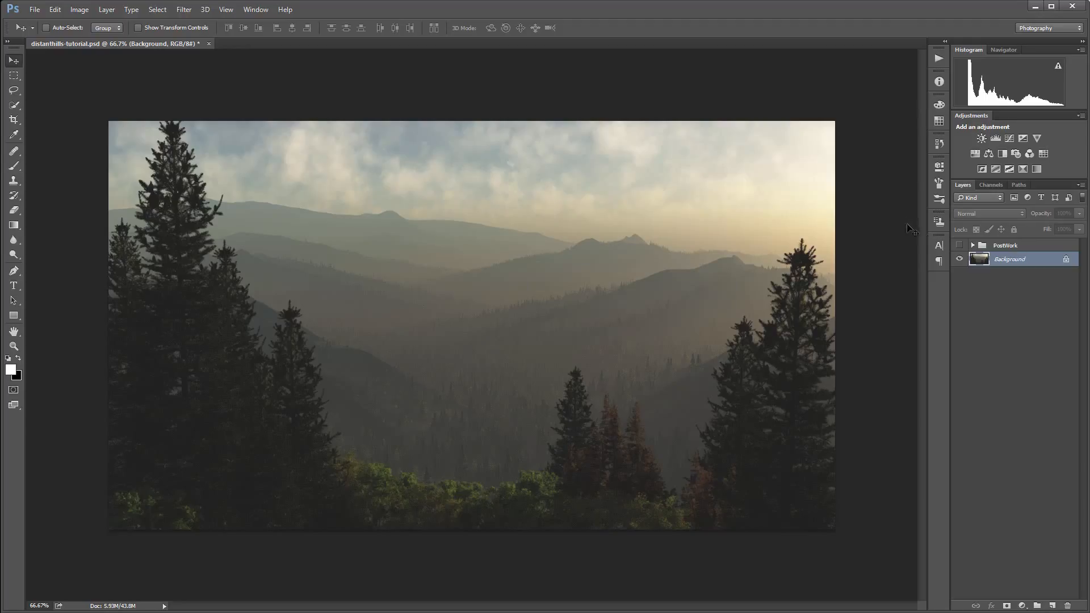
Step: Toggle the PostWork layer group's visibility to compare the raw render with the finished image
{"action": "left_click", "coordinate": [960, 245]}
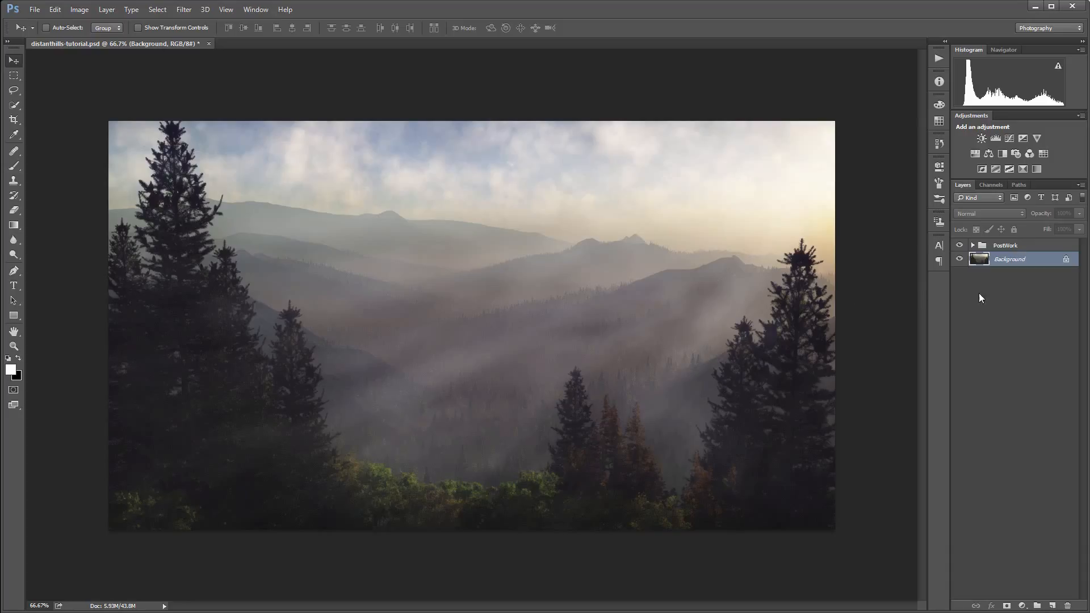
{"action": "left_click", "coordinate": [960, 245]}
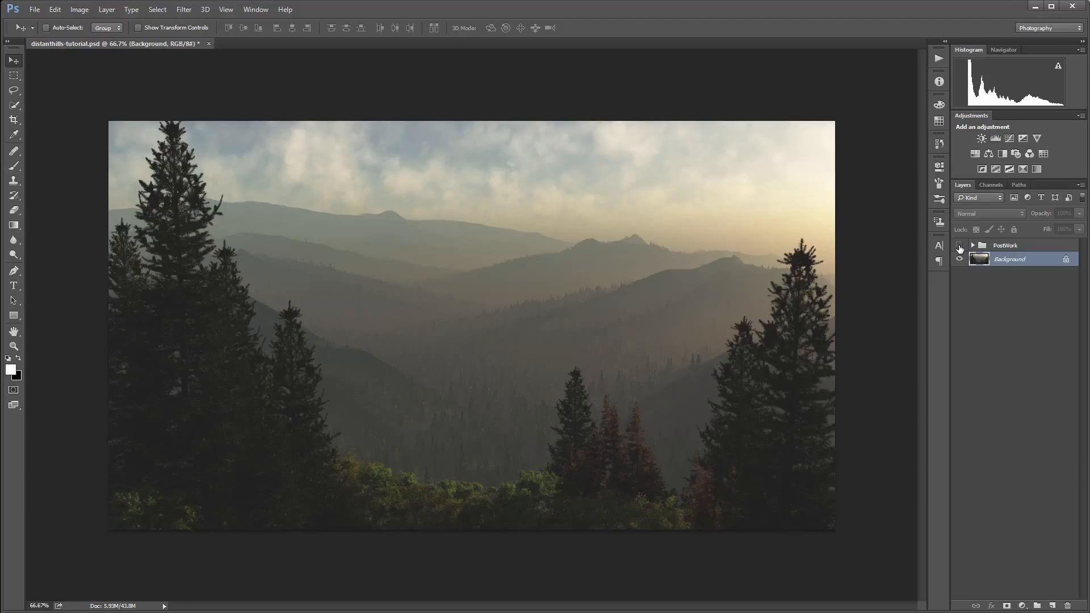
{"action": "left_click", "coordinate": [960, 245]}
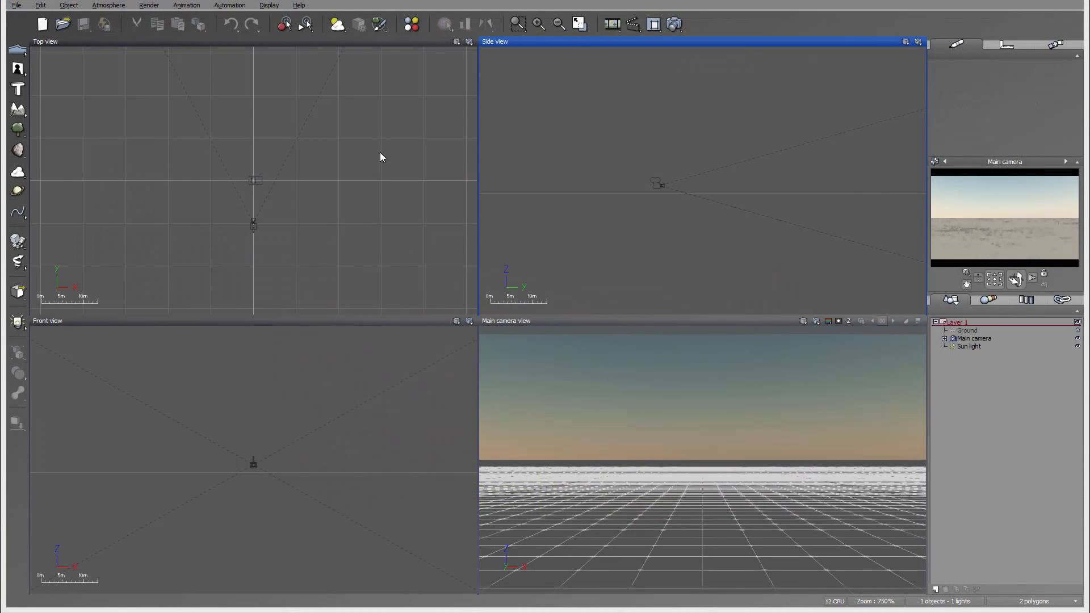
{"action": "mouse_move", "coordinate": [356, 114]}
{"action": "right_mouse_down"}
{"action": "mouse_move", "coordinate": [344, 160]}
{"action": "mouse_move", "coordinate": [353, 131]}
{"action": "mouse_move", "coordinate": [325, 155]}
{"action": "right_mouse_up"}
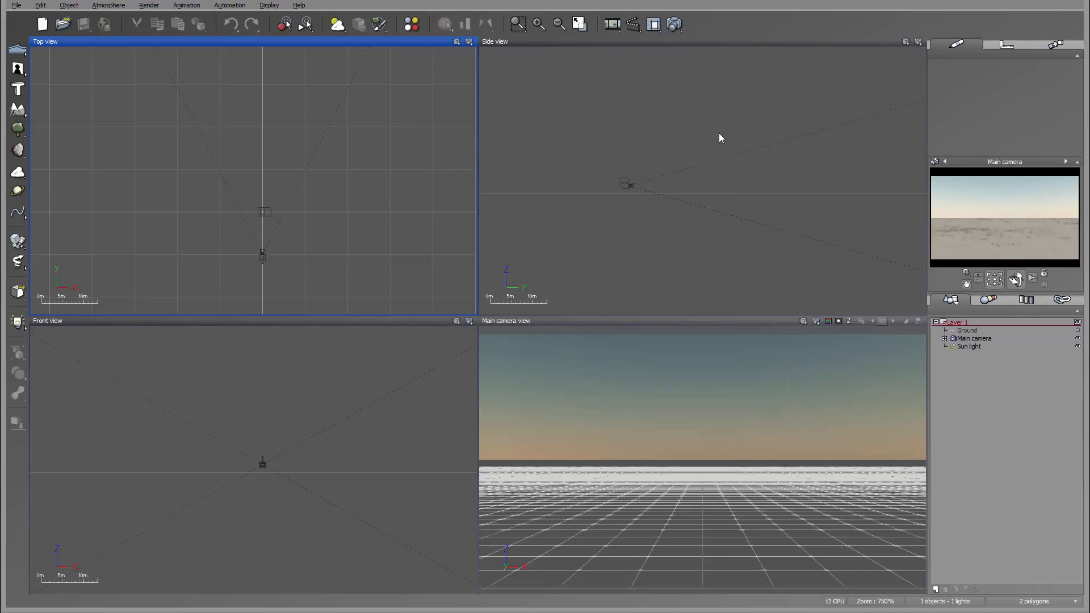
{"action": "right_click_drag", "start_coordinate": [732, 148], "coordinate": [706, 207]}
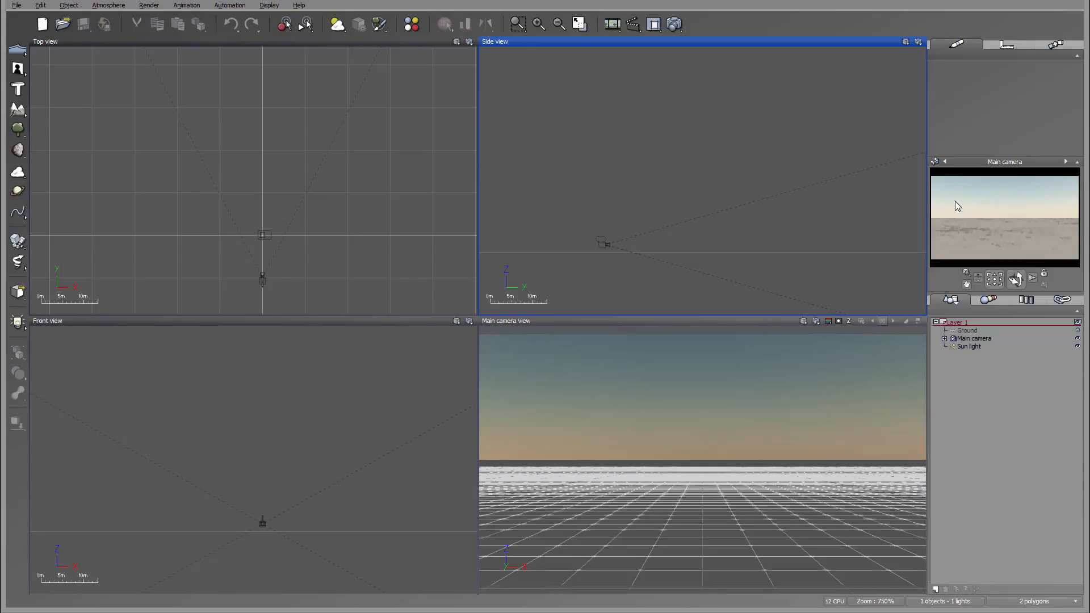
{"action": "right_click_drag", "start_coordinate": [380, 202], "coordinate": [407, 193]}
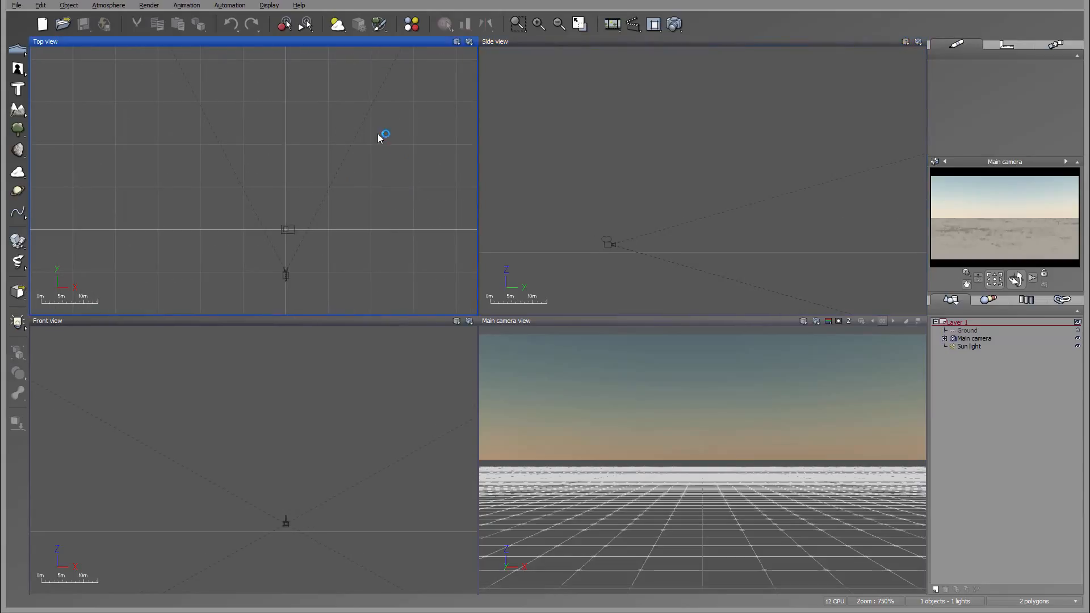
Step: Set the atmosphere's lighting model to Global radiosity and apply the change
{"action": "left_click", "coordinate": [109, 5]}
{"action": "left_click", "coordinate": [79, 79]}
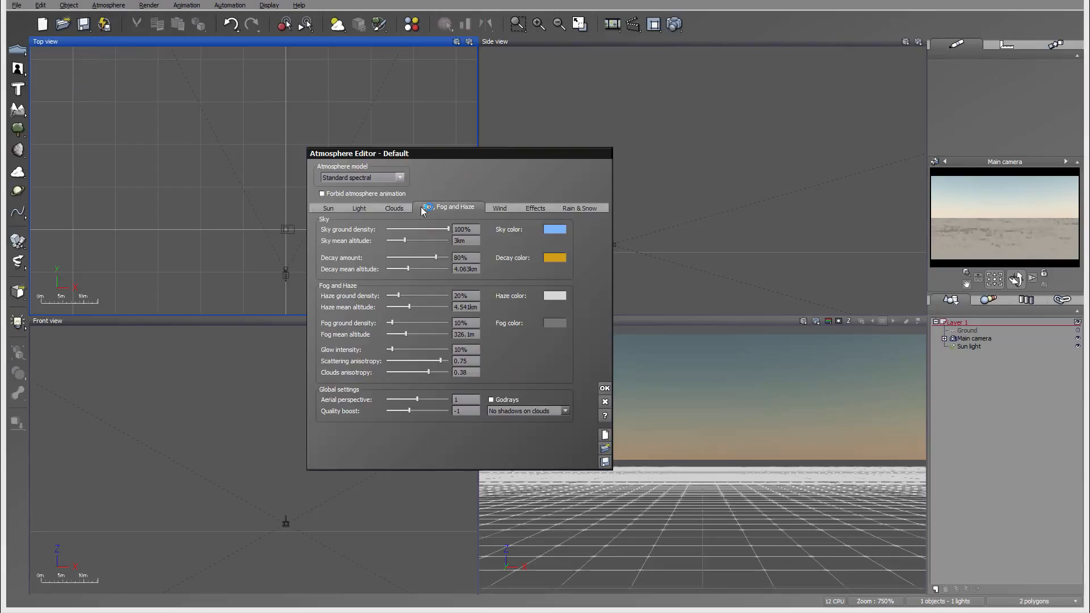
{"action": "left_click", "coordinate": [361, 209]}
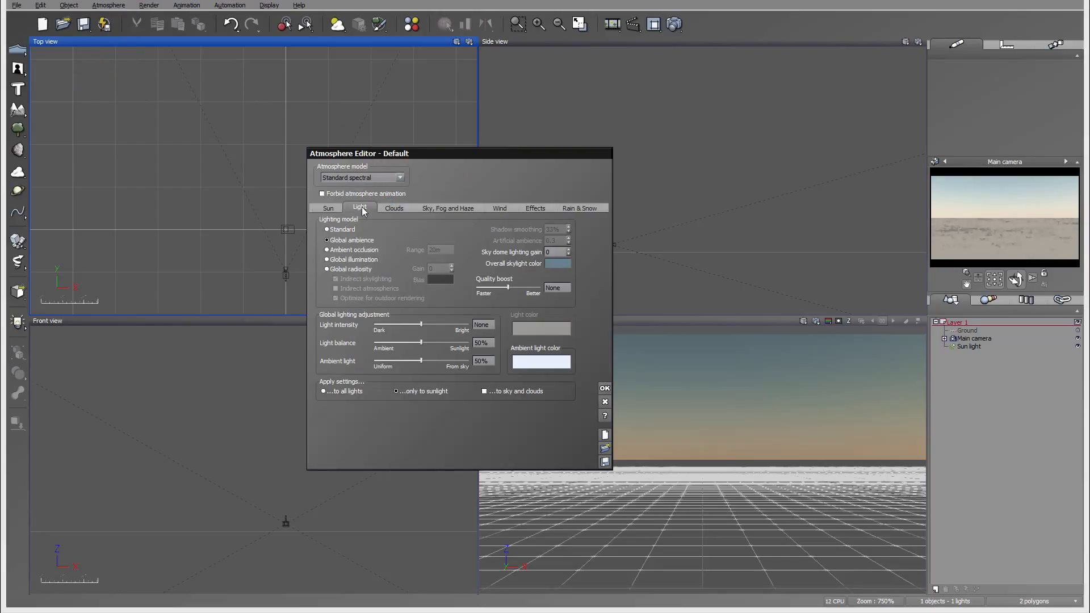
{"action": "left_click", "coordinate": [354, 269]}
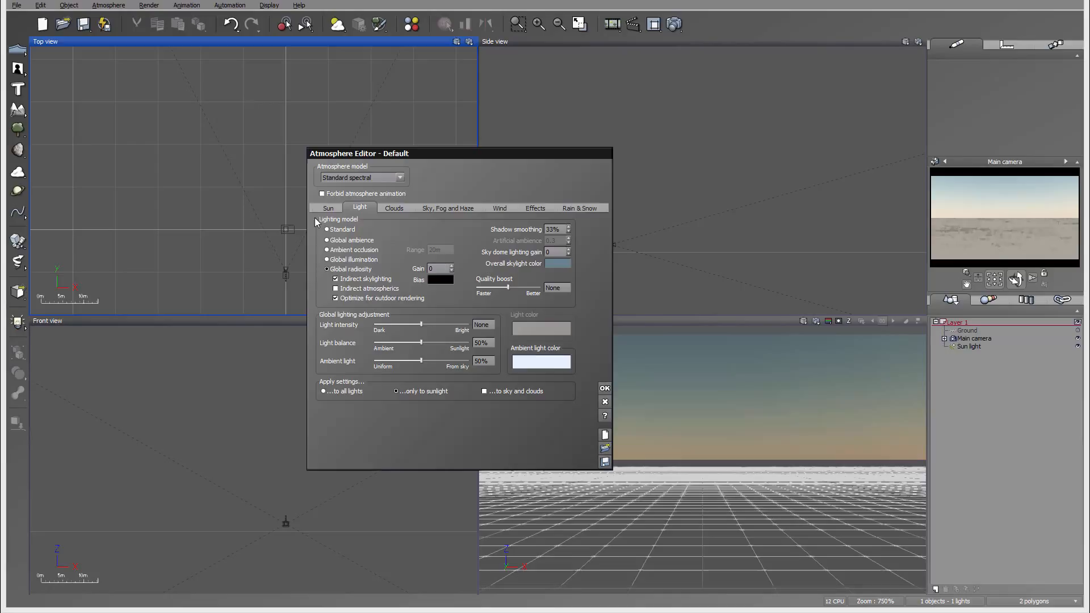
{"action": "left_click", "coordinate": [604, 389]}
{"action": "right_click_drag", "start_coordinate": [339, 134], "coordinate": [331, 147]}
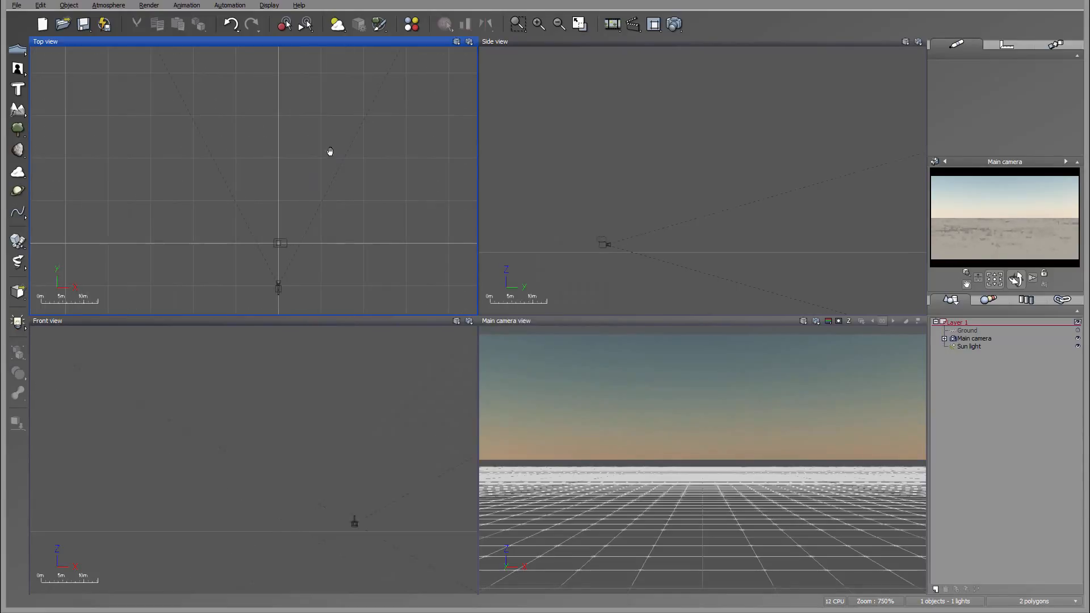
{"action": "left_click", "coordinate": [667, 184]}
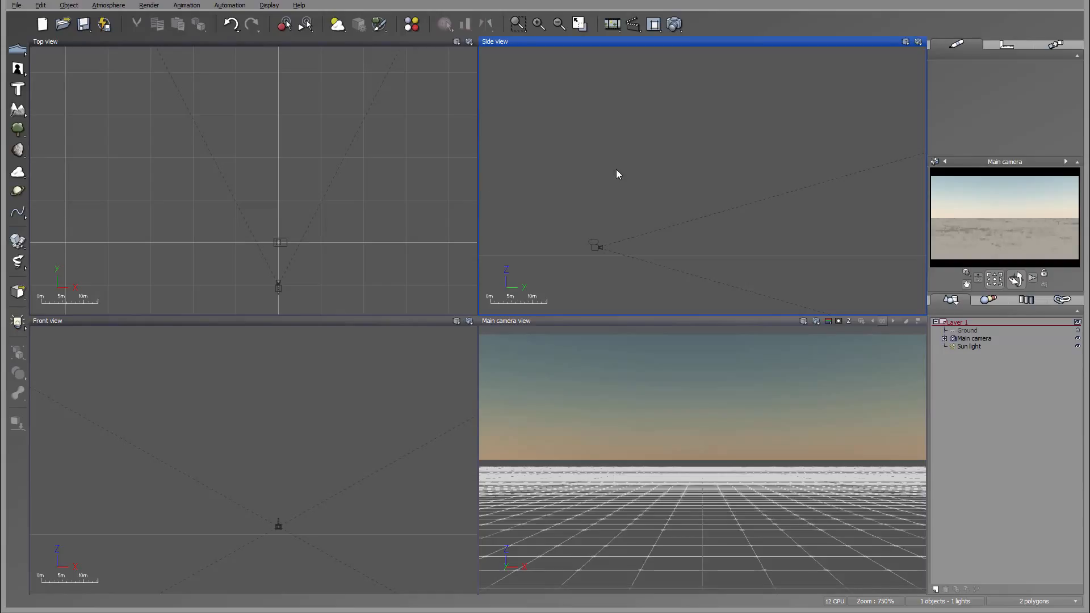
{"action": "right_click_drag", "start_coordinate": [640, 125], "coordinate": [632, 142]}
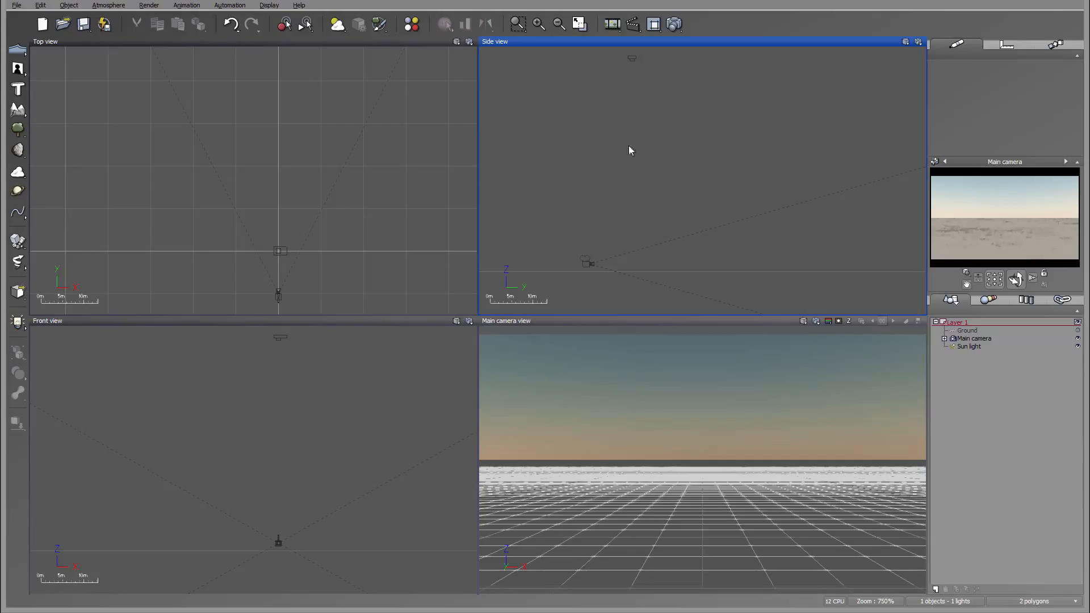
{"action": "left_click", "coordinate": [336, 185]}
Step: Add a Standard Heightfield Terrain and place it ahead of the main camera, off to its left
{"action": "mouse_move", "coordinate": [17, 111]}
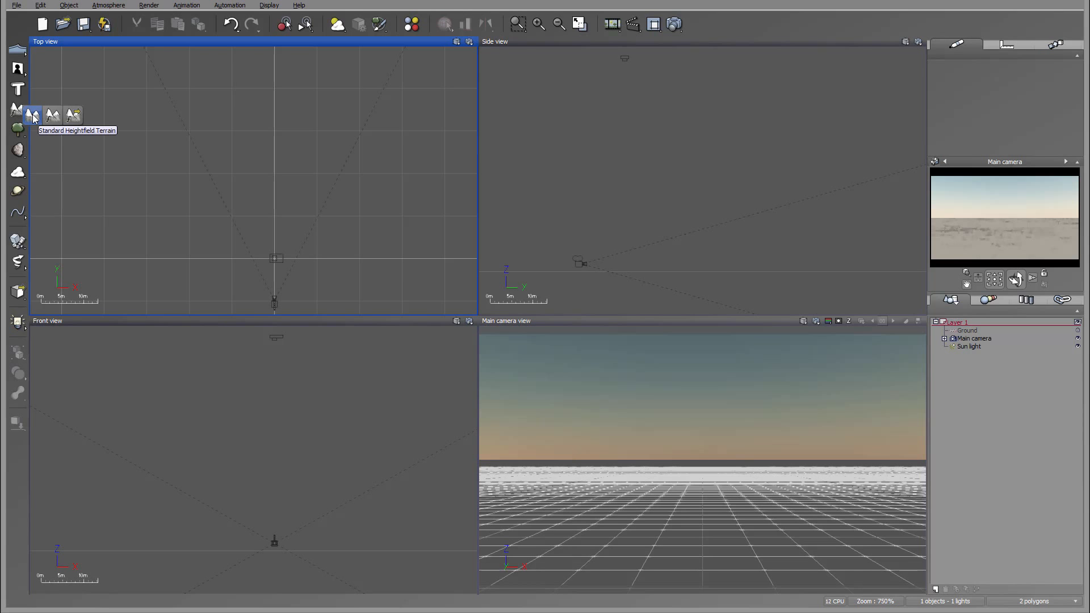
{"action": "left_click", "coordinate": [33, 115]}
{"action": "right_click_drag", "start_coordinate": [274, 178], "coordinate": [290, 212]}
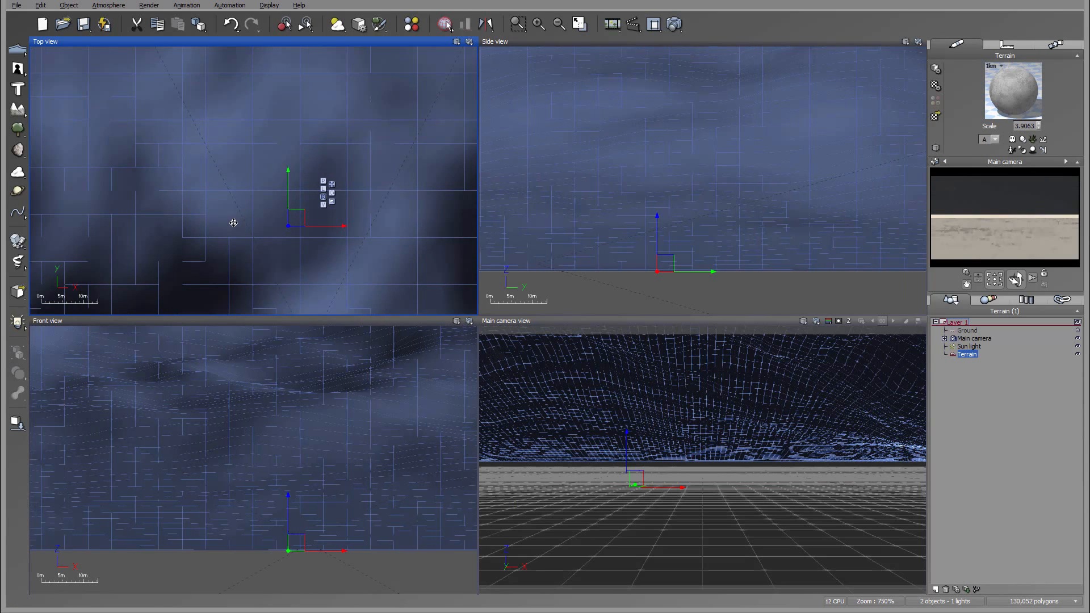
{"action": "scroll", "coordinate": [234, 222], "scroll_direction": "down", "scroll_amount": 8}
{"action": "left_click_drag", "start_coordinate": [246, 214], "coordinate": [208, 109]}
{"action": "right_click_drag", "start_coordinate": [216, 120], "coordinate": [292, 177]}
{"action": "left_click_drag", "start_coordinate": [283, 167], "coordinate": [241, 166]}
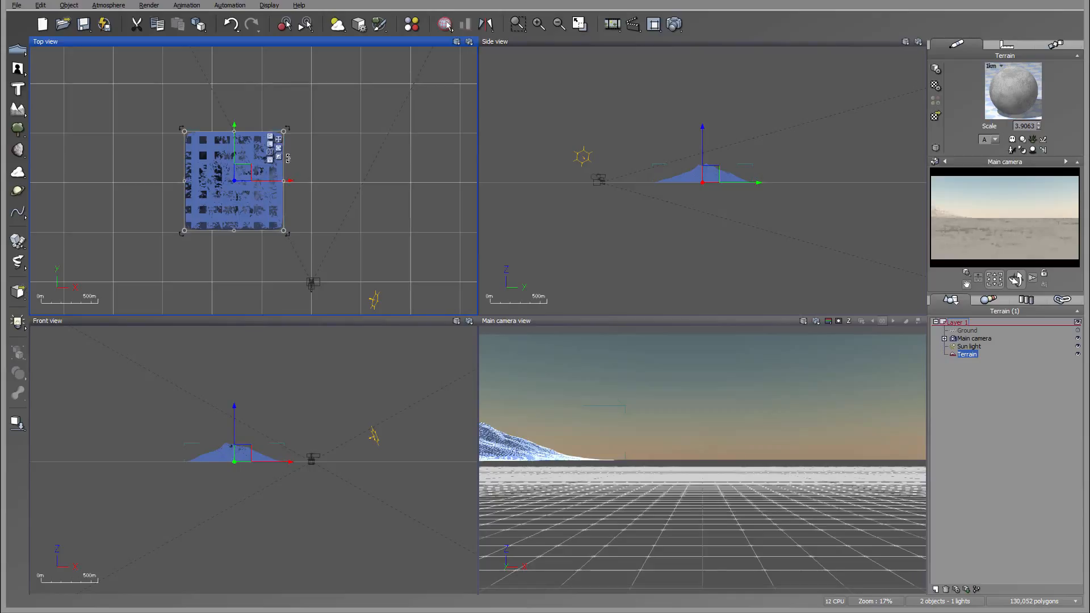
Step: Edit the terrain object by resetting its relief and generating a Peak shape, then accept the result
{"action": "left_click_drag", "start_coordinate": [287, 158], "coordinate": [312, 185]}
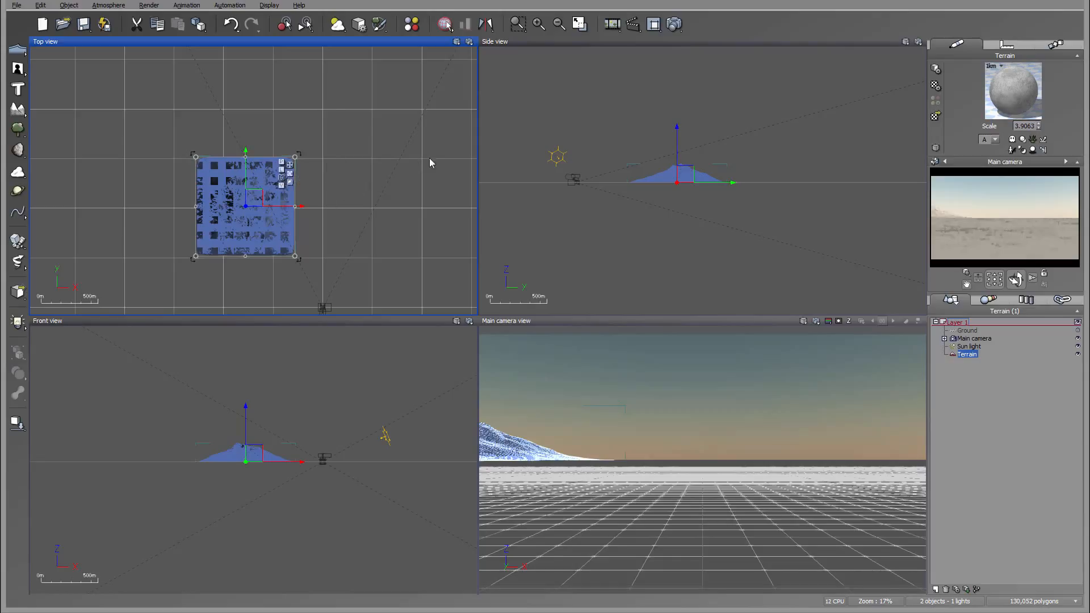
{"action": "right_click", "coordinate": [246, 206]}
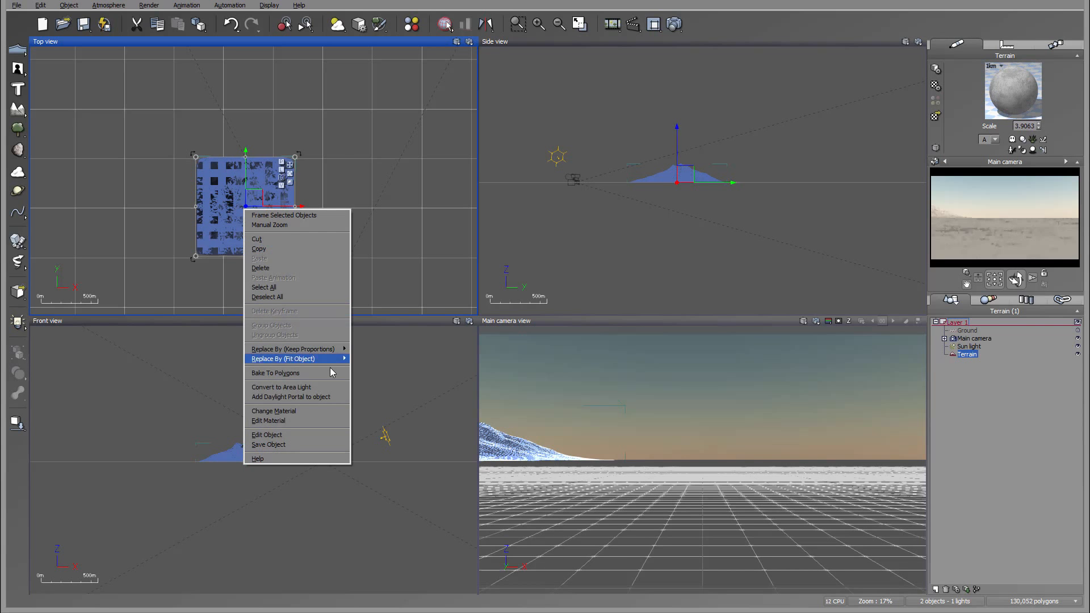
{"action": "left_click", "coordinate": [306, 435]}
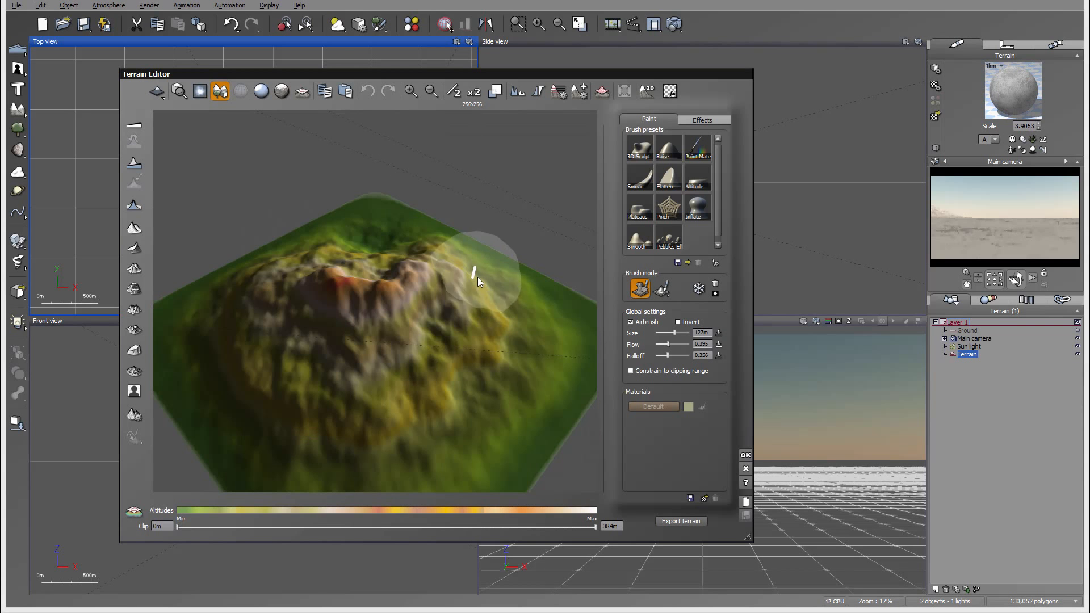
{"action": "left_click", "coordinate": [135, 127]}
{"action": "left_click", "coordinate": [131, 247]}
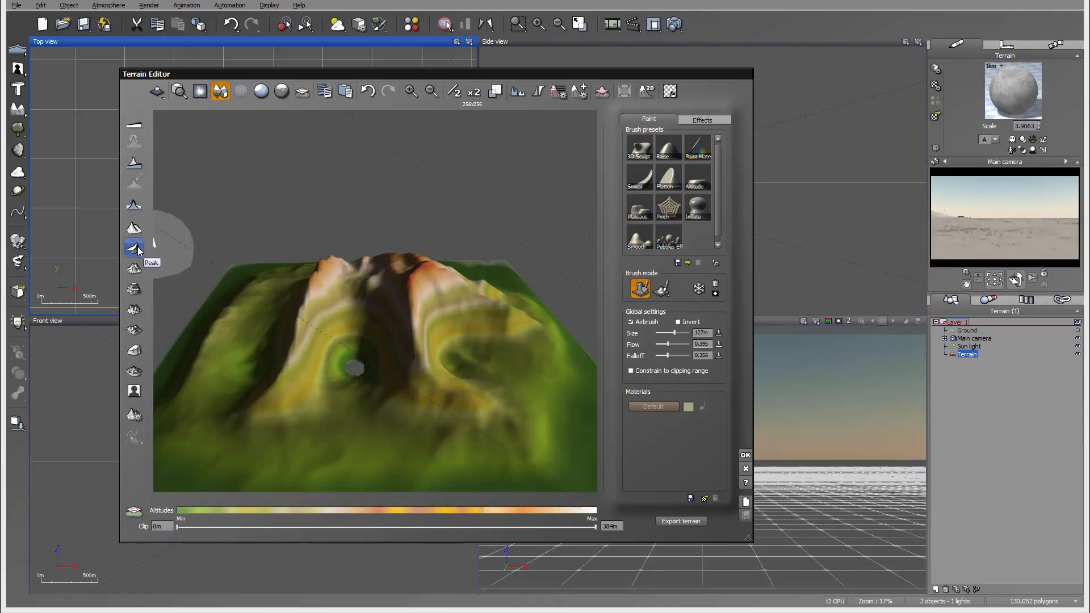
{"action": "mouse_move", "coordinate": [406, 315]}
{"action": "right_mouse_down"}
{"action": "mouse_move", "coordinate": [547, 384]}
{"action": "mouse_move", "coordinate": [550, 309]}
{"action": "mouse_move", "coordinate": [218, 289]}
{"action": "mouse_move", "coordinate": [274, 376]}
{"action": "mouse_move", "coordinate": [420, 323]}
{"action": "mouse_move", "coordinate": [406, 274]}
{"action": "mouse_move", "coordinate": [397, 314]}
{"action": "mouse_move", "coordinate": [437, 402]}
{"action": "right_mouse_up"}
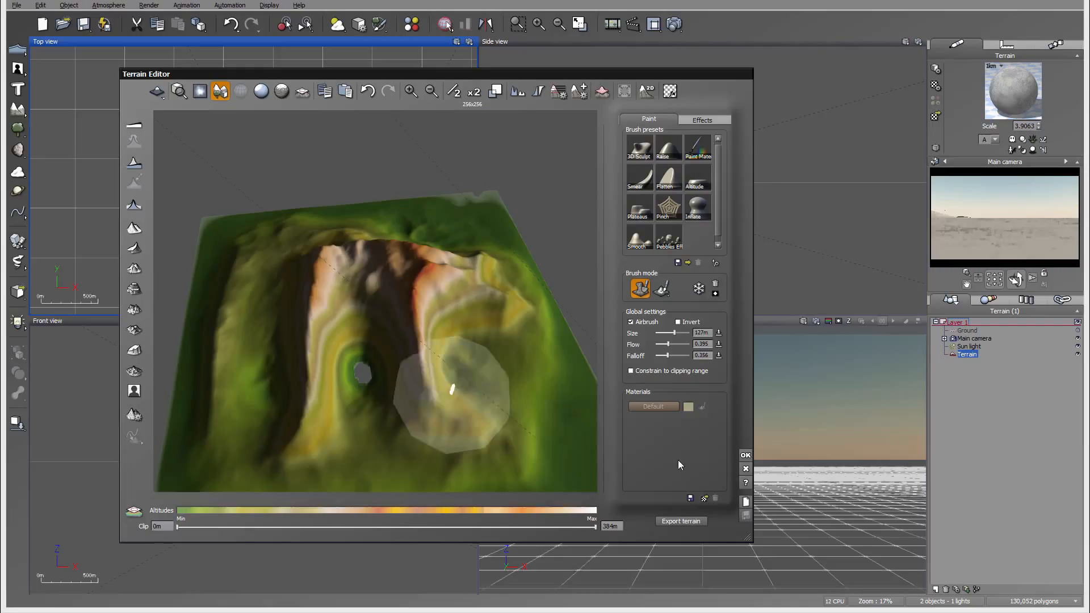
{"action": "left_click", "coordinate": [745, 453]}
Step: Stretch the terrain to about three times its width and move it farther in front of the camera
{"action": "left_click_drag", "start_coordinate": [267, 190], "coordinate": [317, 189]}
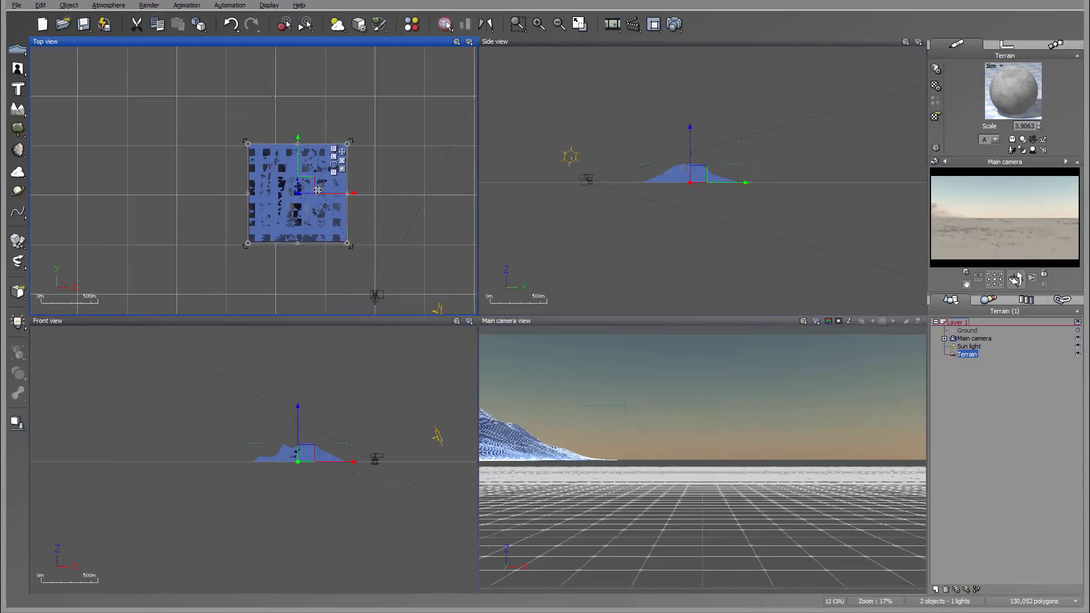
{"action": "scroll", "coordinate": [374, 214], "scroll_direction": "down", "scroll_amount": 5}
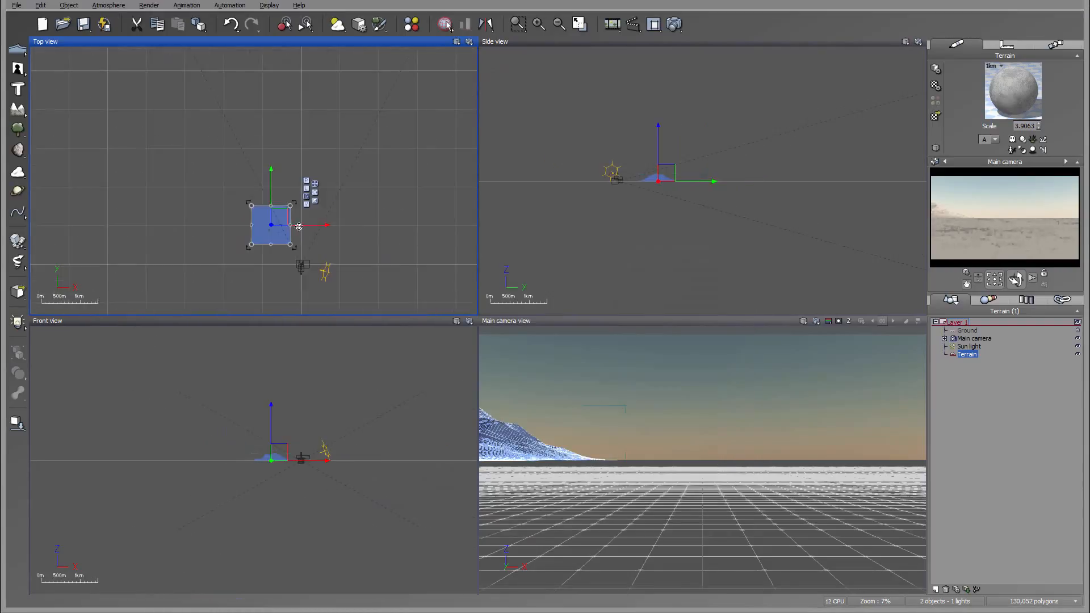
{"action": "left_click_drag", "start_coordinate": [309, 227], "coordinate": [277, 172]}
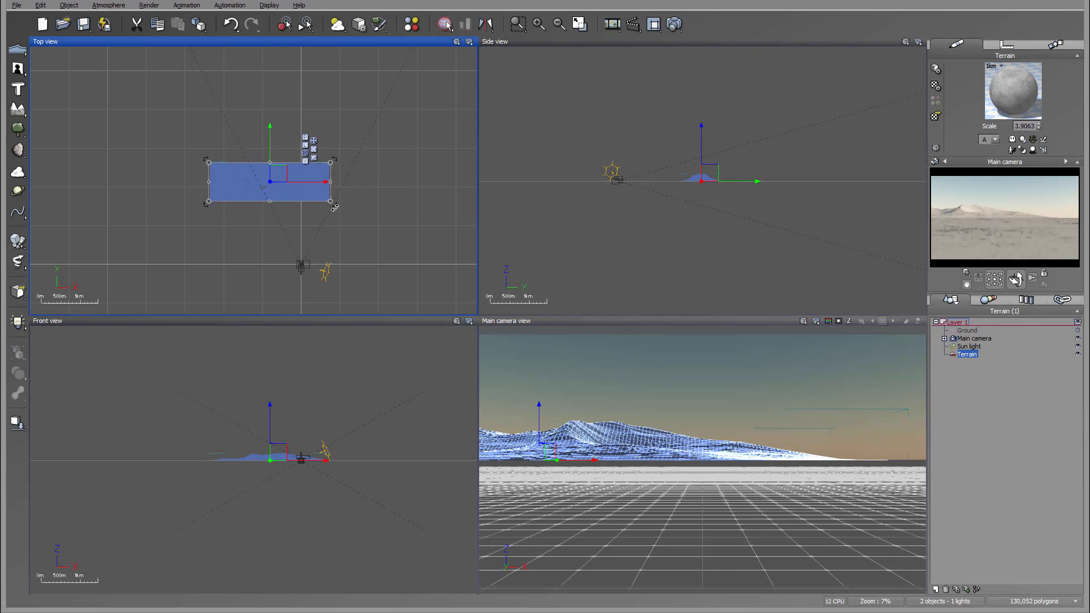
Step: Rotate the terrain into a diagonal ridge running from near the camera into the left distance, and fine-tune its position
{"action": "left_click_drag", "start_coordinate": [336, 207], "coordinate": [307, 260]}
{"action": "mouse_move", "coordinate": [283, 181]}
{"action": "left_mouse_down"}
{"action": "mouse_move", "coordinate": [275, 175]}
{"action": "mouse_move", "coordinate": [277, 196]}
{"action": "left_mouse_up"}
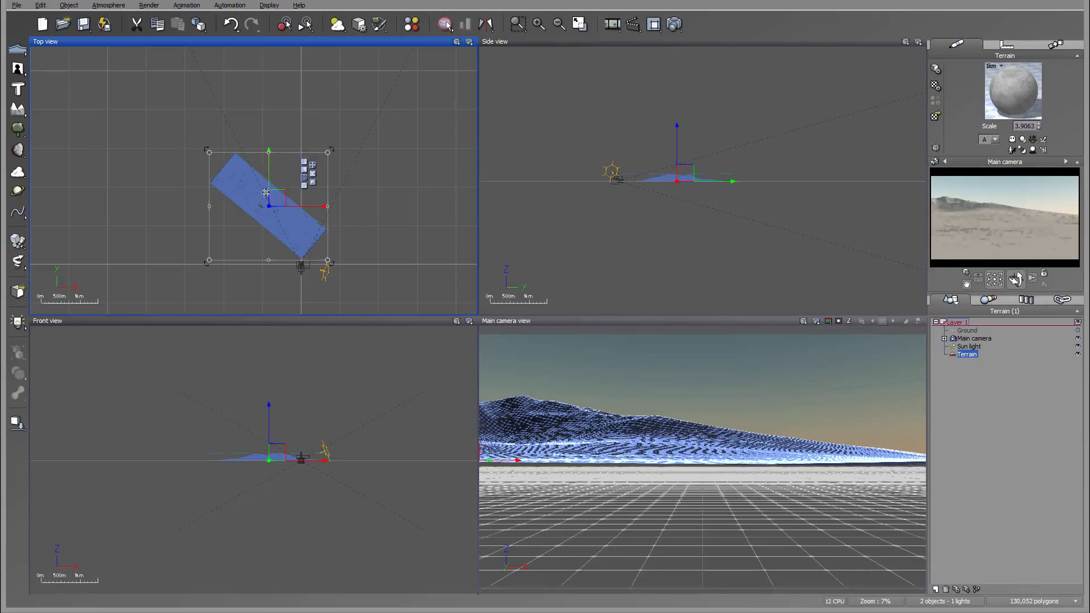
{"action": "mouse_move", "coordinate": [265, 192]}
{"action": "left_mouse_down"}
{"action": "mouse_move", "coordinate": [258, 182]}
{"action": "mouse_move", "coordinate": [265, 192]}
{"action": "left_mouse_up"}
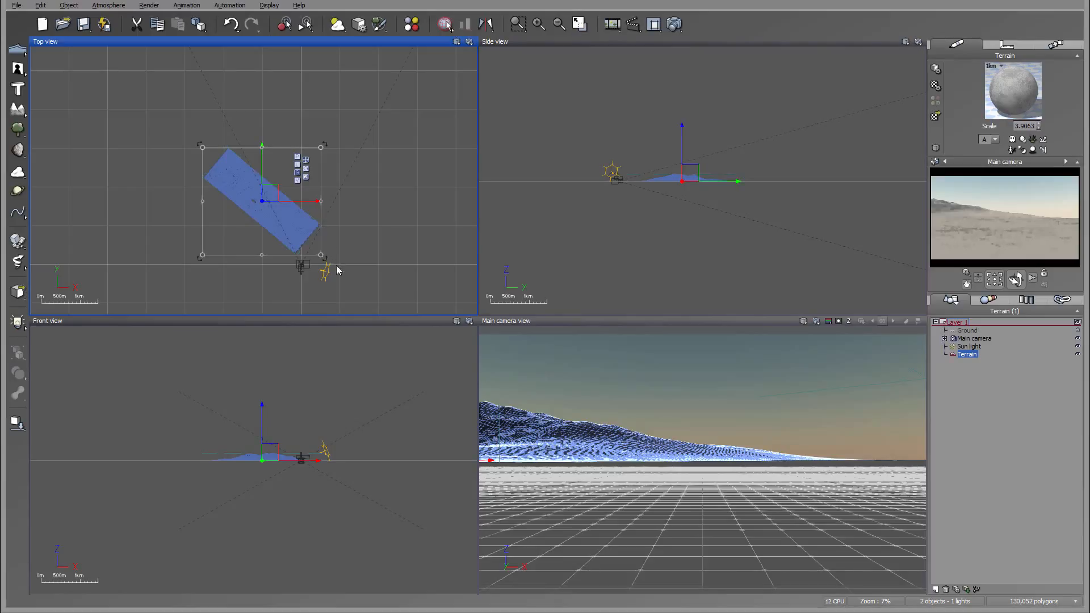
{"action": "left_click_drag", "start_coordinate": [327, 259], "coordinate": [323, 115]}
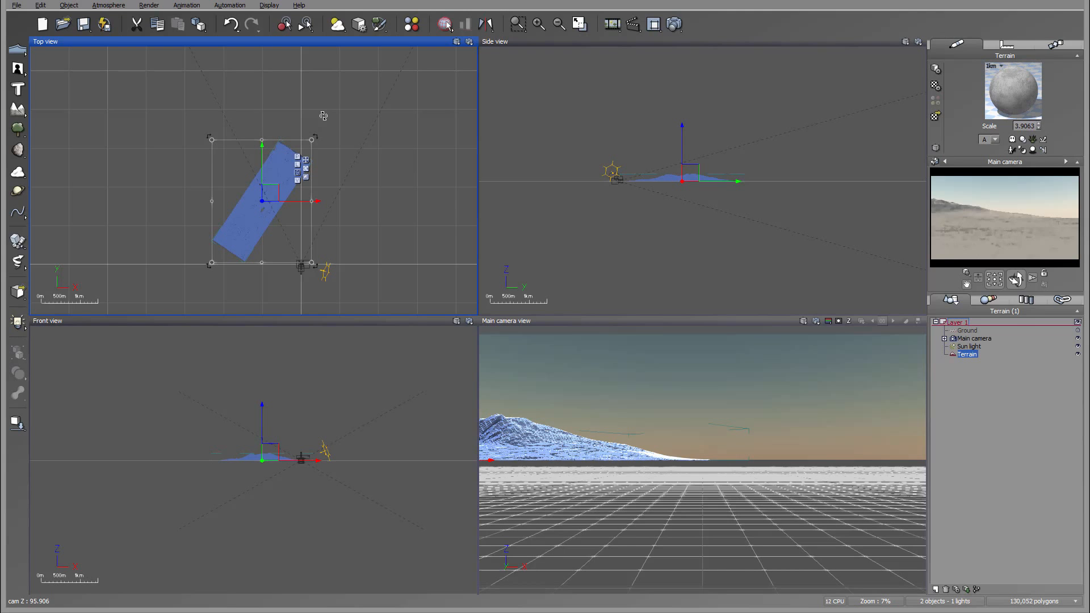
{"action": "left_click_drag", "start_coordinate": [323, 115], "coordinate": [317, 274]}
{"action": "left_click_drag", "start_coordinate": [270, 193], "coordinate": [275, 188]}
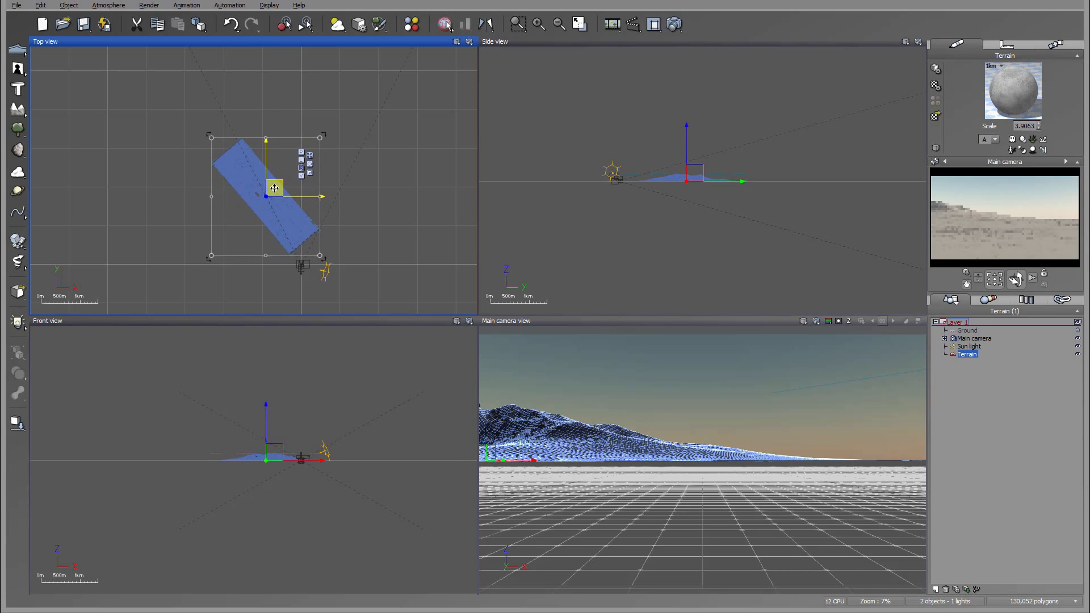
Step: Raise the main camera to a height of 314.6 m and tilt it down toward the terrain
{"action": "left_click", "coordinate": [978, 339]}
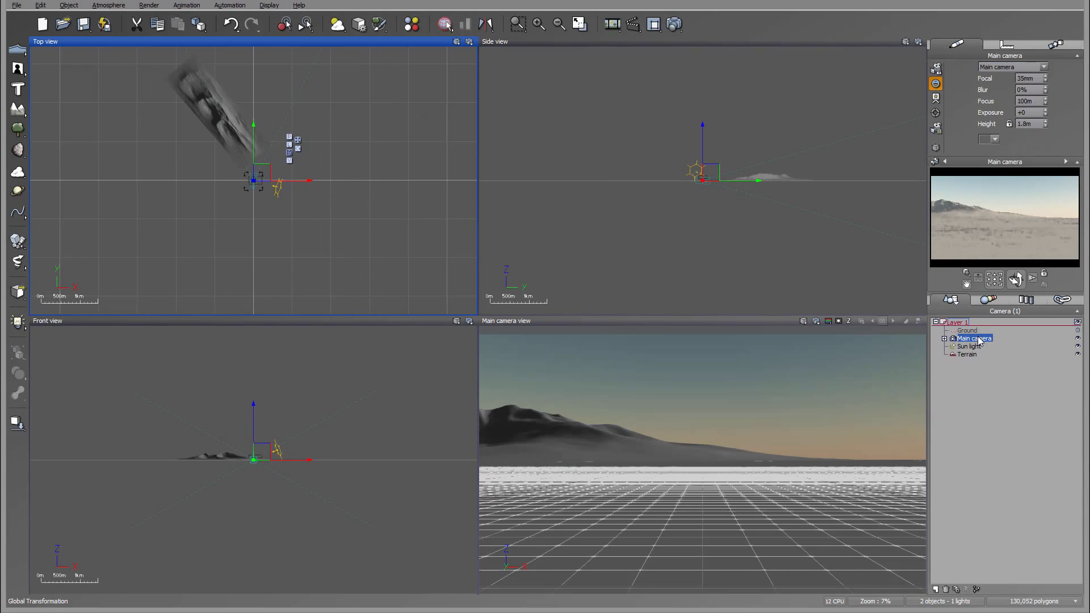
{"action": "right_click_drag", "start_coordinate": [724, 180], "coordinate": [722, 199]}
{"action": "scroll", "coordinate": [681, 241], "scroll_direction": "up", "scroll_amount": 4}
{"action": "left_click_drag", "start_coordinate": [662, 181], "coordinate": [657, 150]}
{"action": "scroll", "coordinate": [775, 191], "scroll_direction": "down", "scroll_amount": 4}
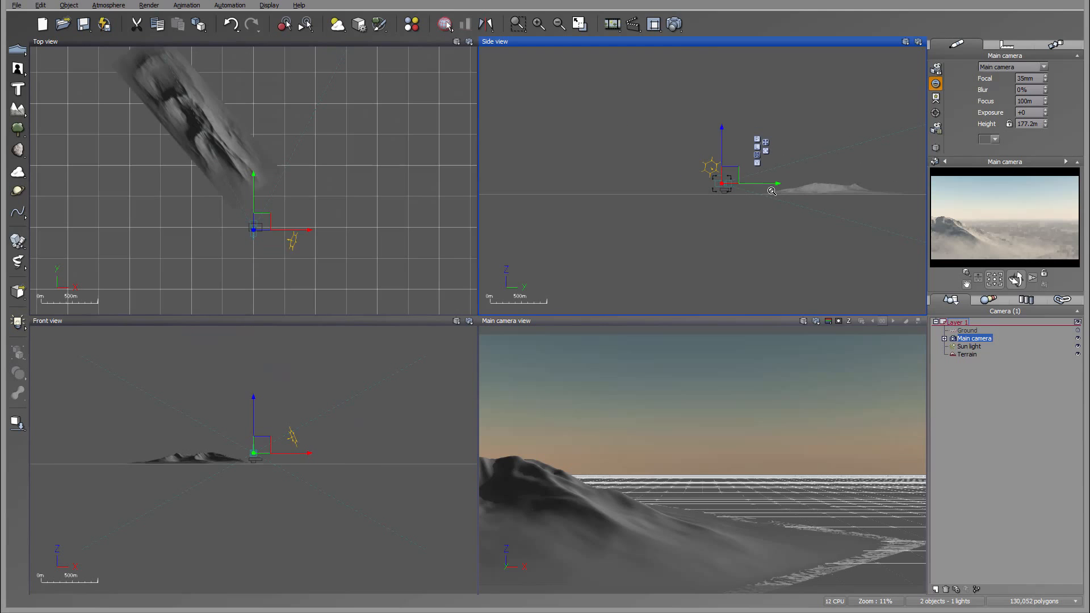
{"action": "left_click_drag", "start_coordinate": [728, 179], "coordinate": [727, 171]}
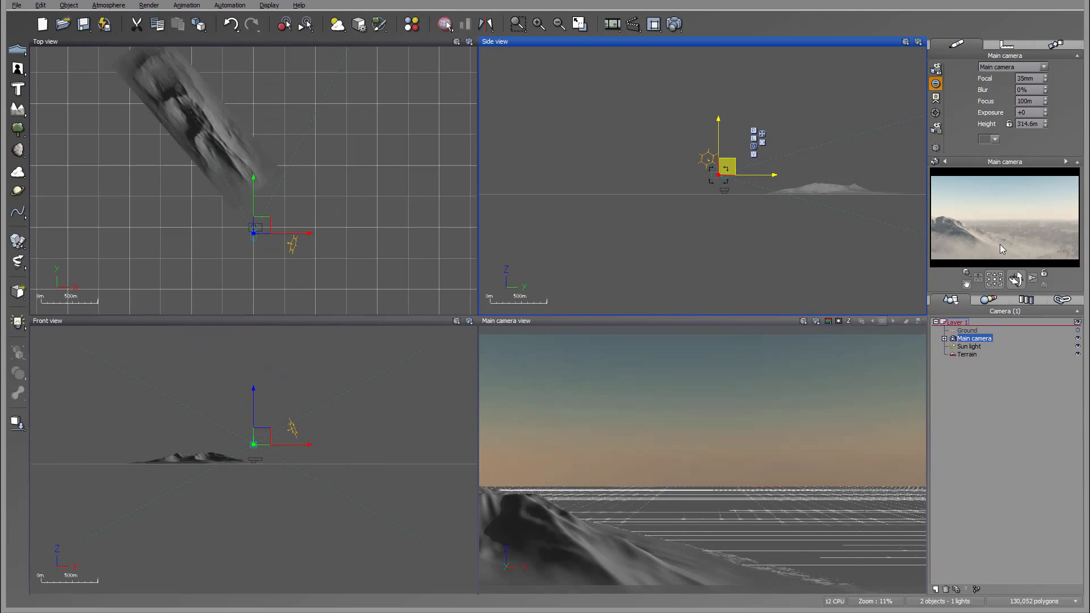
{"action": "left_click_drag", "start_coordinate": [1016, 277], "coordinate": [1016, 285]}
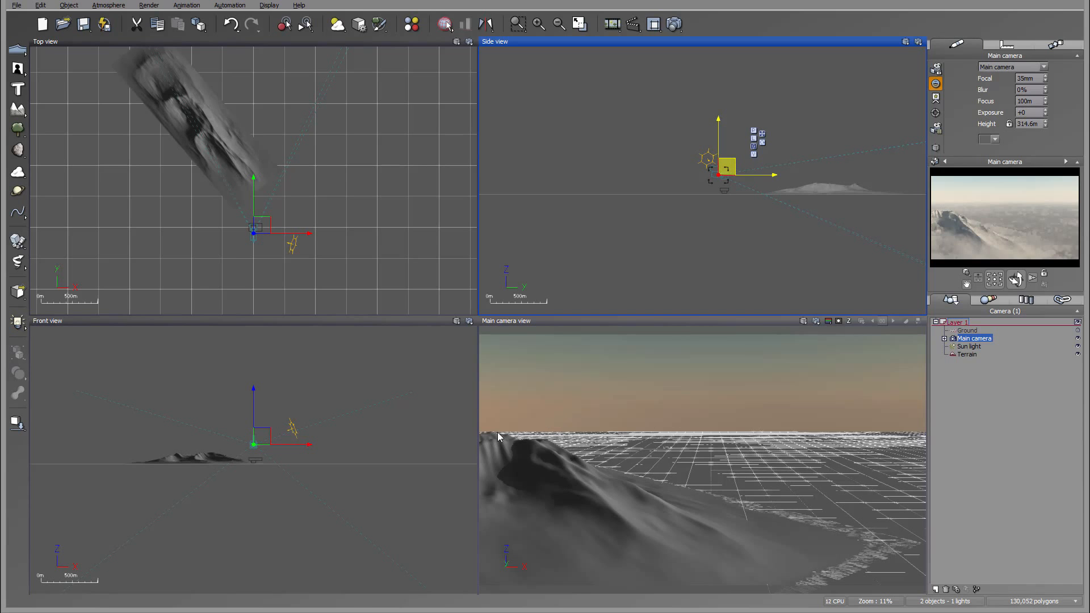
Step: Move the terrain slightly farther away from the camera in the top view
{"action": "left_click", "coordinate": [227, 141]}
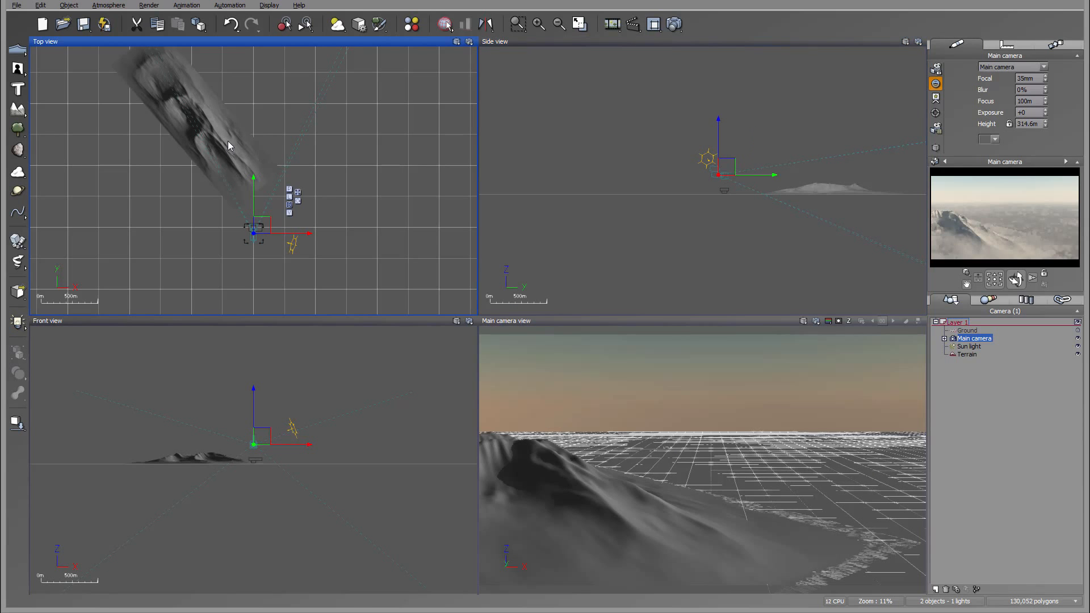
{"action": "left_click_drag", "start_coordinate": [205, 114], "coordinate": [206, 103]}
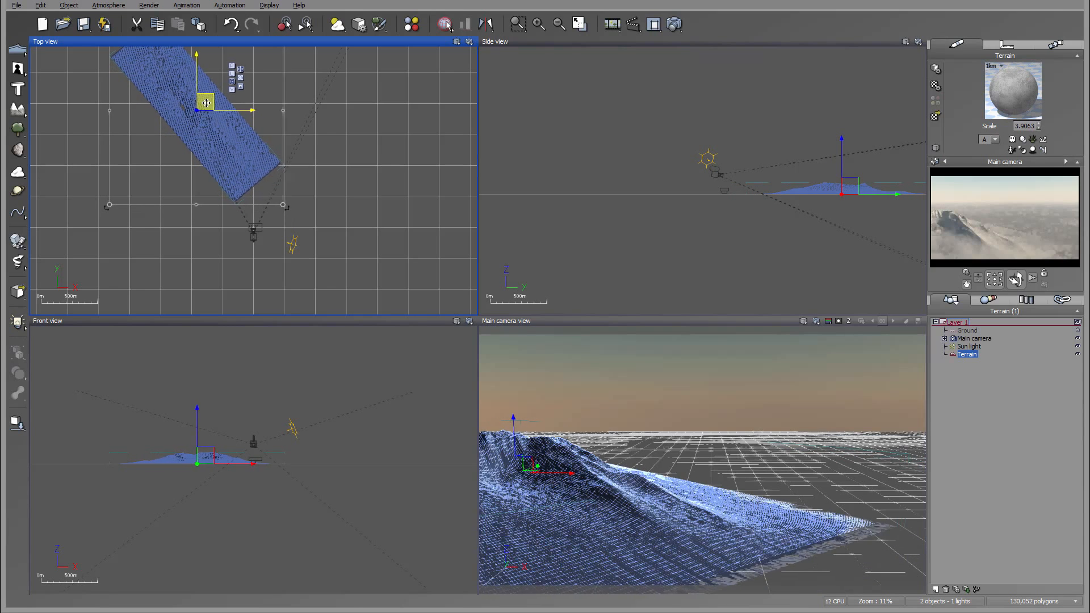
{"action": "right_click_drag", "start_coordinate": [296, 183], "coordinate": [329, 236]}
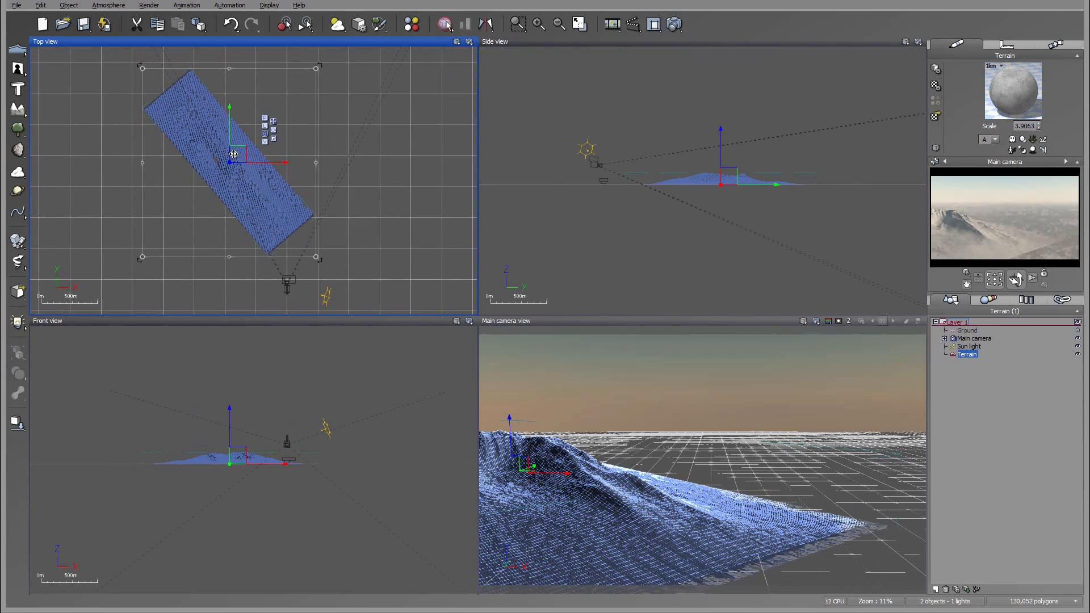
{"action": "right_click_drag", "start_coordinate": [292, 138], "coordinate": [297, 188]}
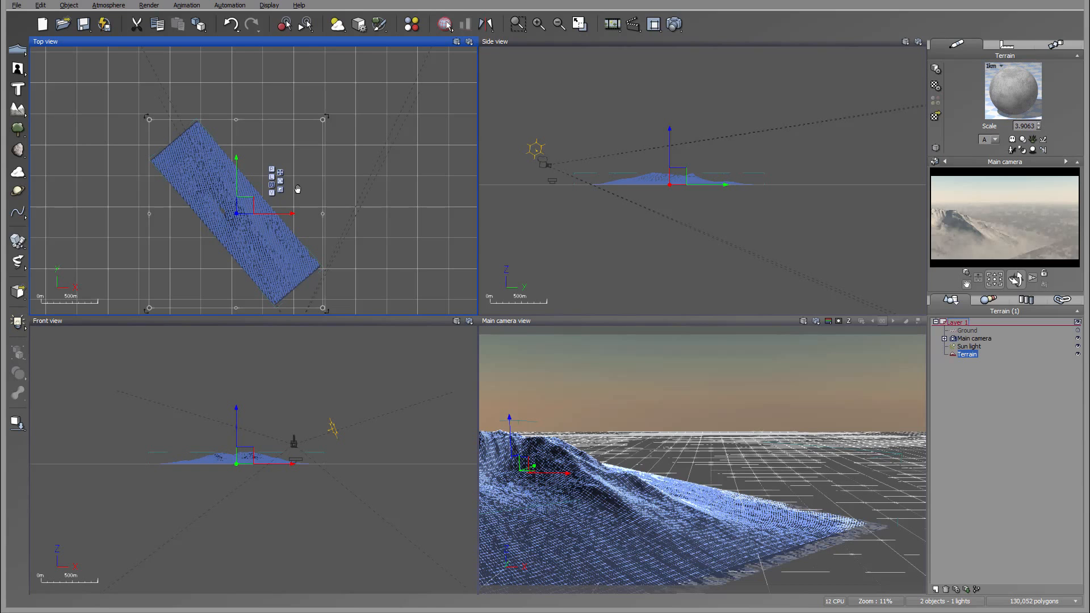
Step: Duplicate the terrain, place the copy behind the original, and generate a new mountain shape for it in the Terrain Editor
{"action": "key", "text": "ctrl+d"}
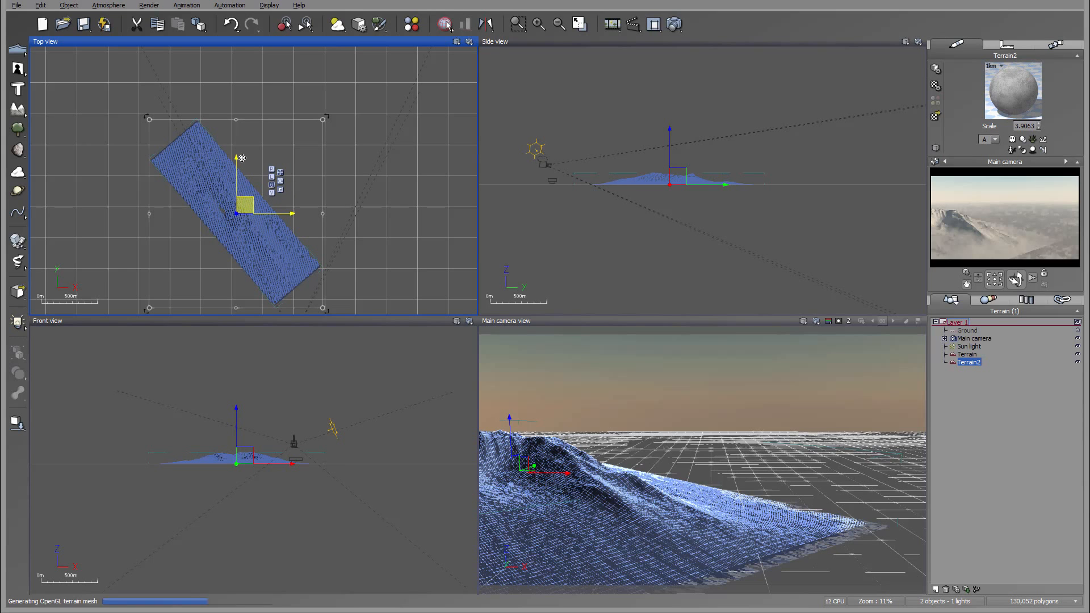
{"action": "left_click_drag", "start_coordinate": [238, 208], "coordinate": [262, 125]}
{"action": "right_click", "coordinate": [262, 126]}
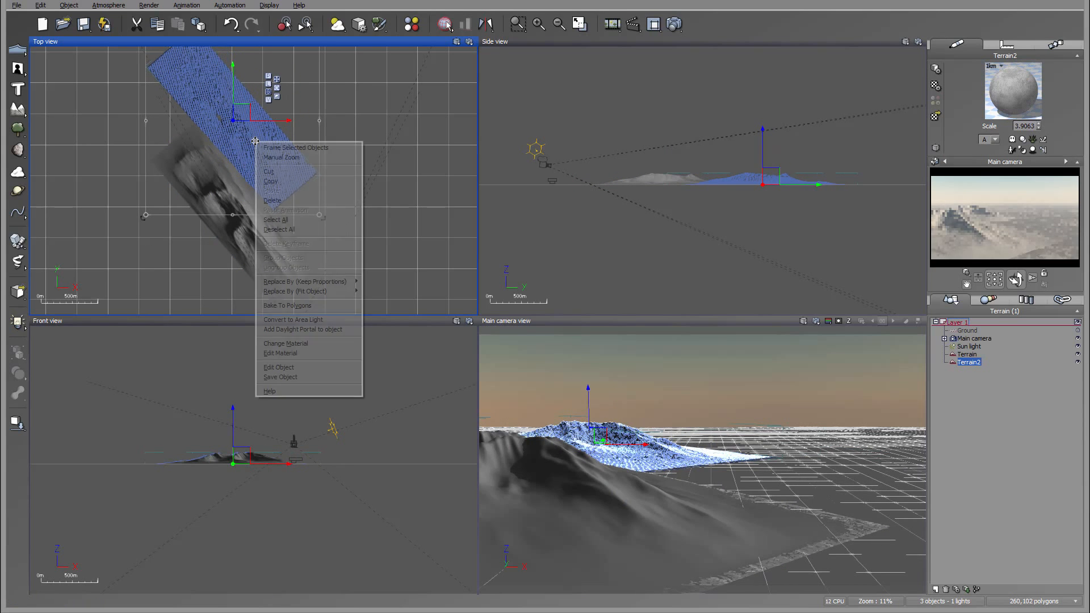
{"action": "left_click", "coordinate": [325, 369]}
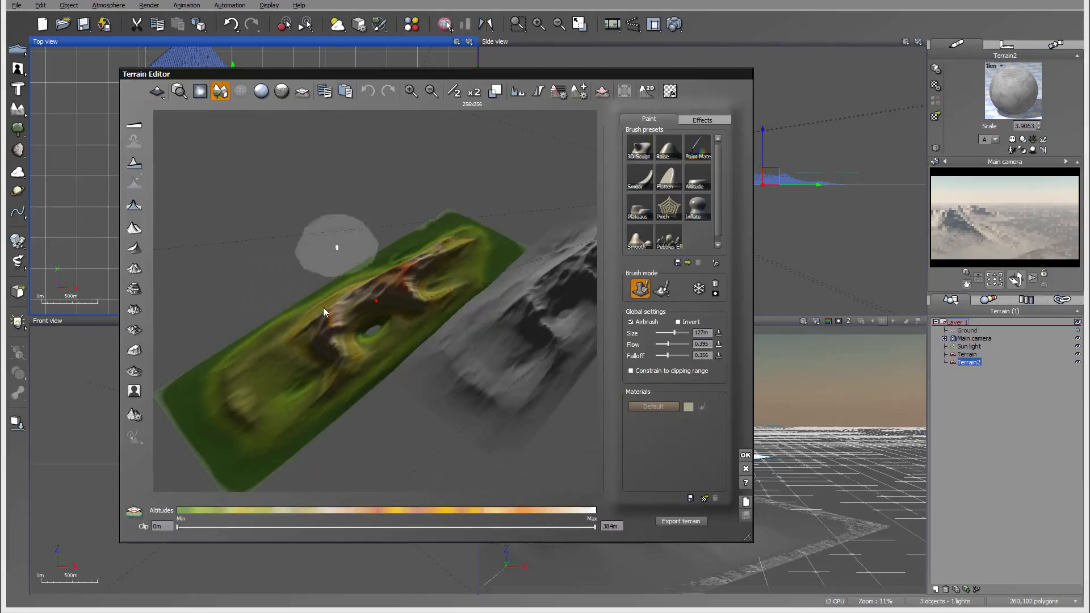
{"action": "left_click", "coordinate": [133, 128]}
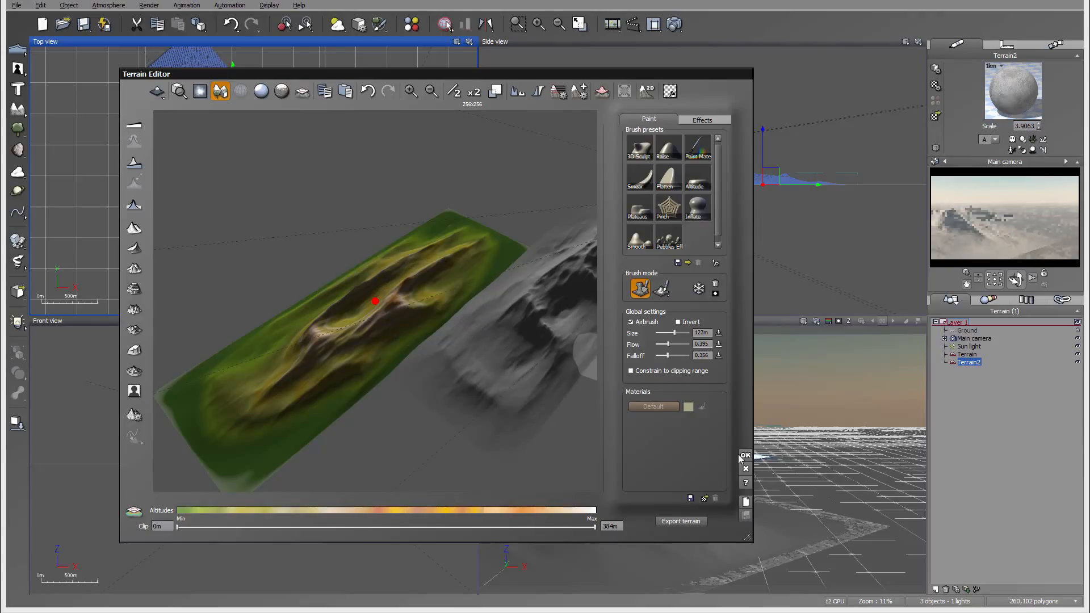
{"action": "left_click", "coordinate": [745, 456]}
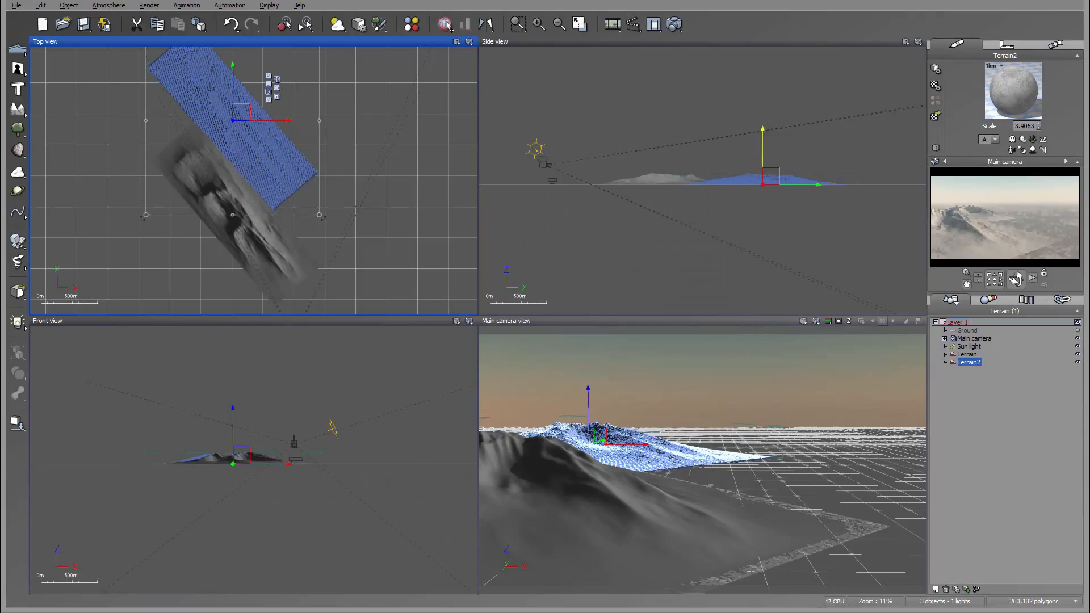
Step: Enlarge the second terrain and move it farther back and to the left behind the first ridge
{"action": "right_click_drag", "start_coordinate": [208, 121], "coordinate": [206, 152]}
{"action": "left_click_drag", "start_coordinate": [308, 245], "coordinate": [369, 285]}
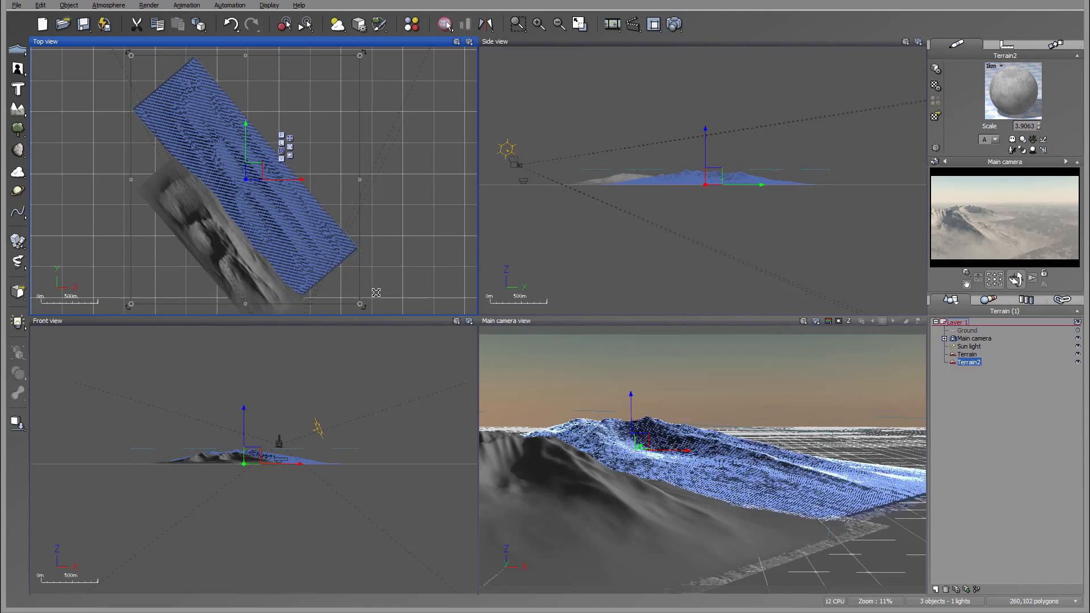
{"action": "left_click_drag", "start_coordinate": [245, 167], "coordinate": [192, 111]}
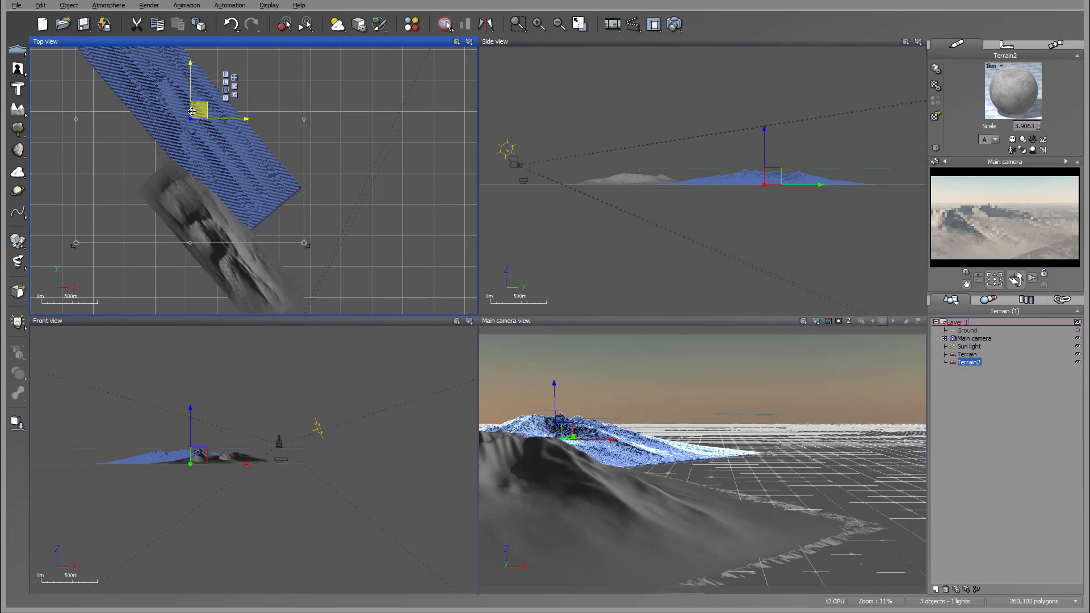
{"action": "left_click_drag", "start_coordinate": [305, 243], "coordinate": [327, 241]}
Step: Place a larger copy of the second terrain farther back as a third ridge, turned to a flatter diagonal
{"action": "right_click_drag", "start_coordinate": [309, 166], "coordinate": [348, 262]}
{"action": "left_click_drag", "start_coordinate": [249, 206], "coordinate": [201, 90]}
{"action": "right_click_drag", "start_coordinate": [234, 119], "coordinate": [246, 167]}
{"action": "scroll", "coordinate": [246, 167], "scroll_direction": "down", "scroll_amount": 3}
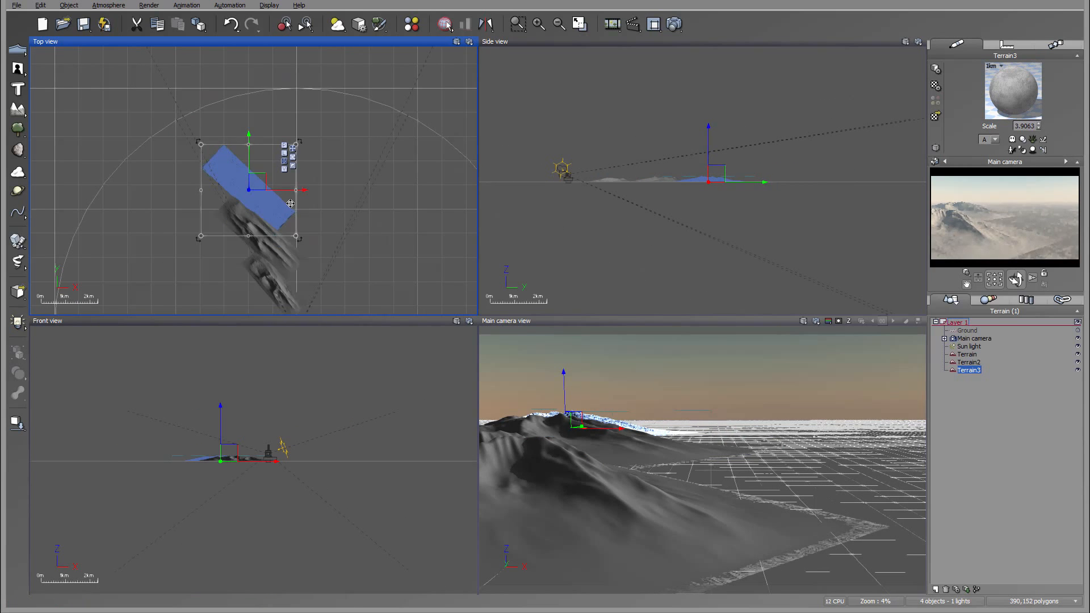
{"action": "left_click_drag", "start_coordinate": [295, 234], "coordinate": [340, 259]}
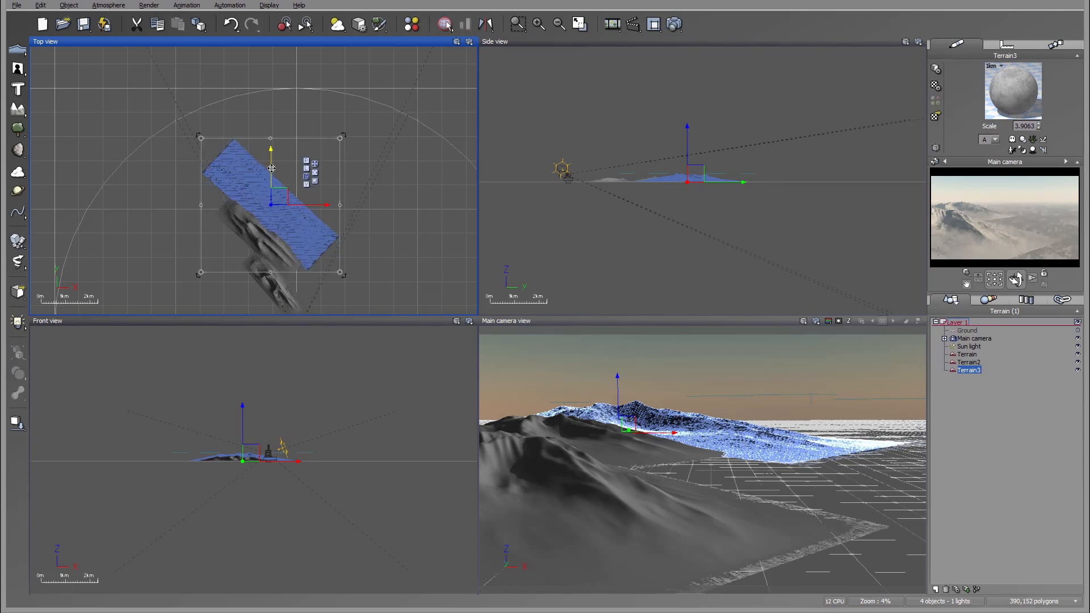
{"action": "mouse_move", "coordinate": [254, 178]}
{"action": "left_mouse_down"}
{"action": "mouse_move", "coordinate": [278, 174]}
{"action": "mouse_move", "coordinate": [263, 167]}
{"action": "left_mouse_up"}
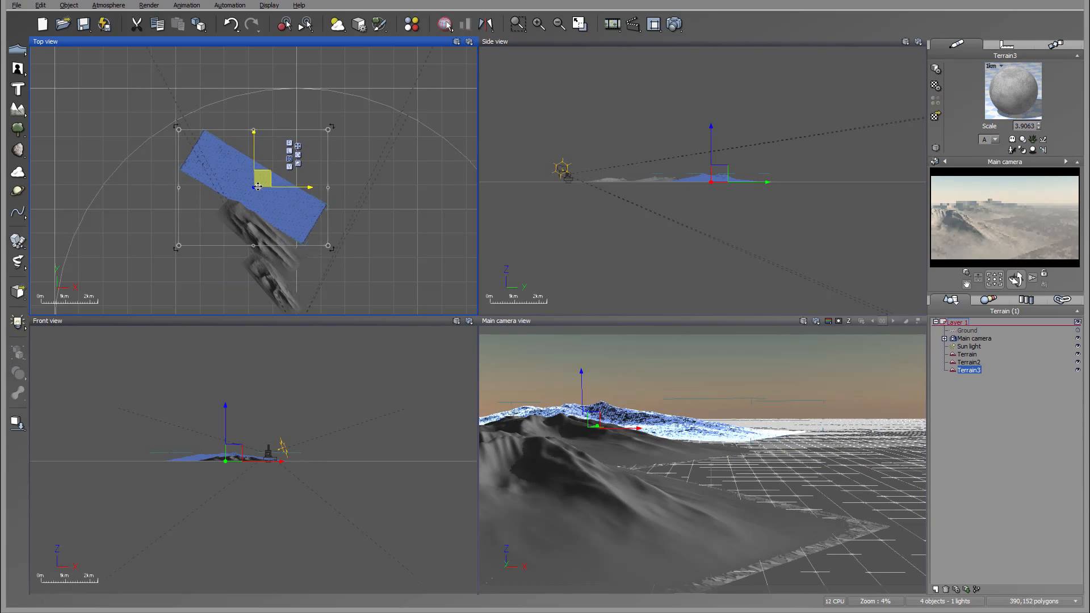
Step: Generate a new mountain shape for the third terrain in the Terrain Editor and shift it farther back and left
{"action": "right_click", "coordinate": [258, 186]}
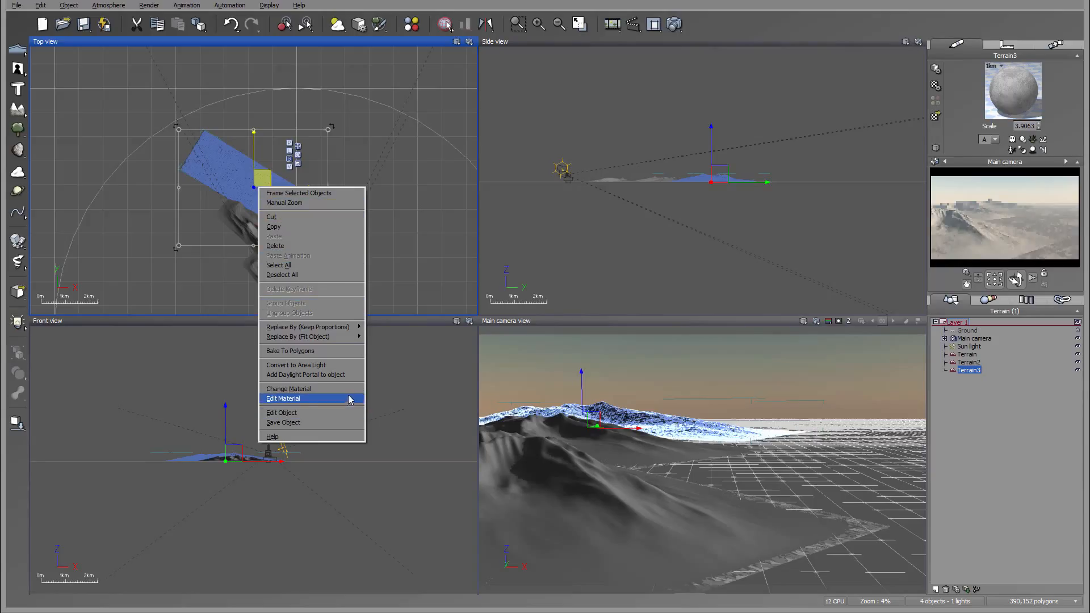
{"action": "left_click", "coordinate": [343, 412]}
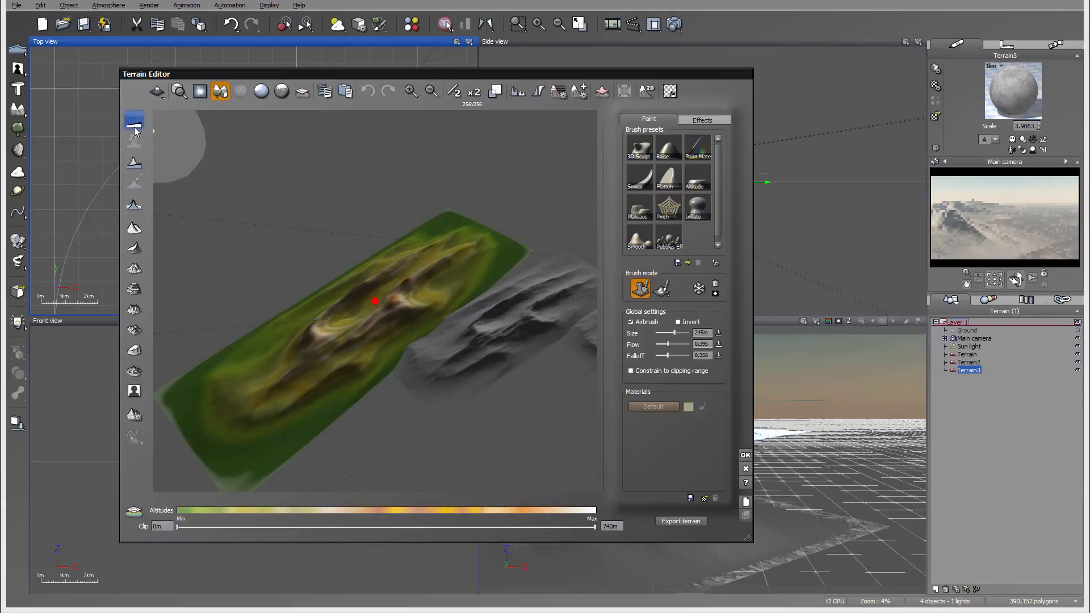
{"action": "left_click", "coordinate": [135, 250]}
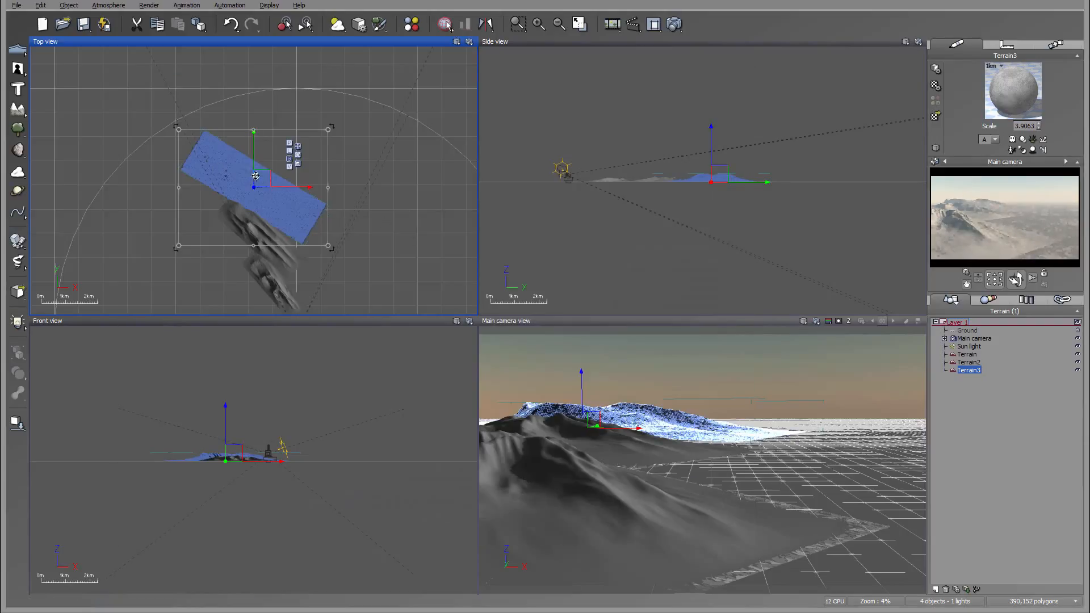
{"action": "left_click_drag", "start_coordinate": [255, 176], "coordinate": [234, 165]}
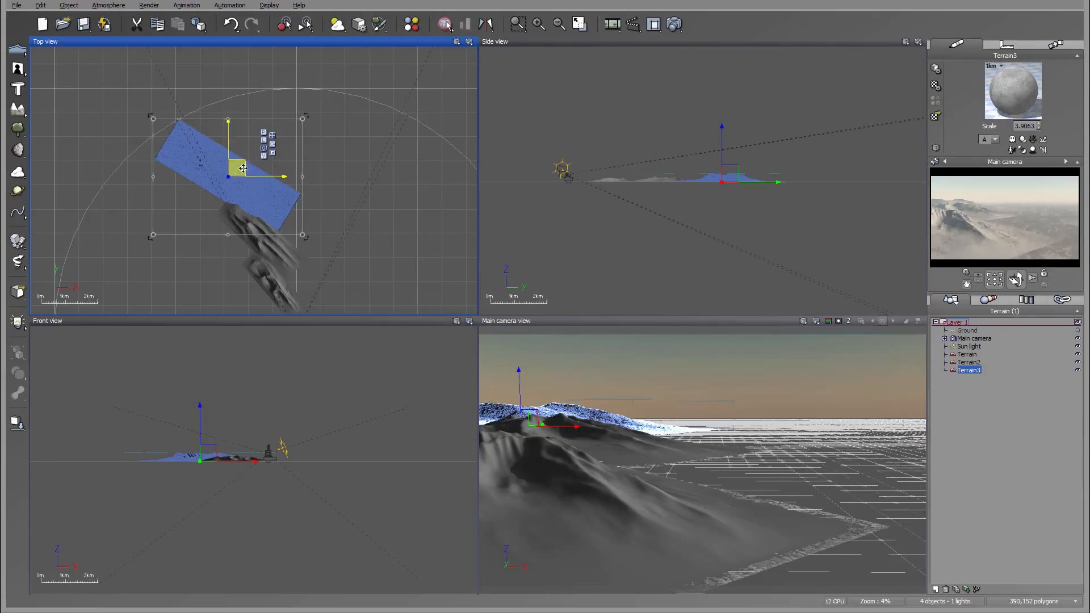
{"action": "mouse_move", "coordinate": [243, 168]}
{"action": "left_mouse_down"}
{"action": "mouse_move", "coordinate": [269, 172]}
{"action": "mouse_move", "coordinate": [241, 170]}
{"action": "left_mouse_up"}
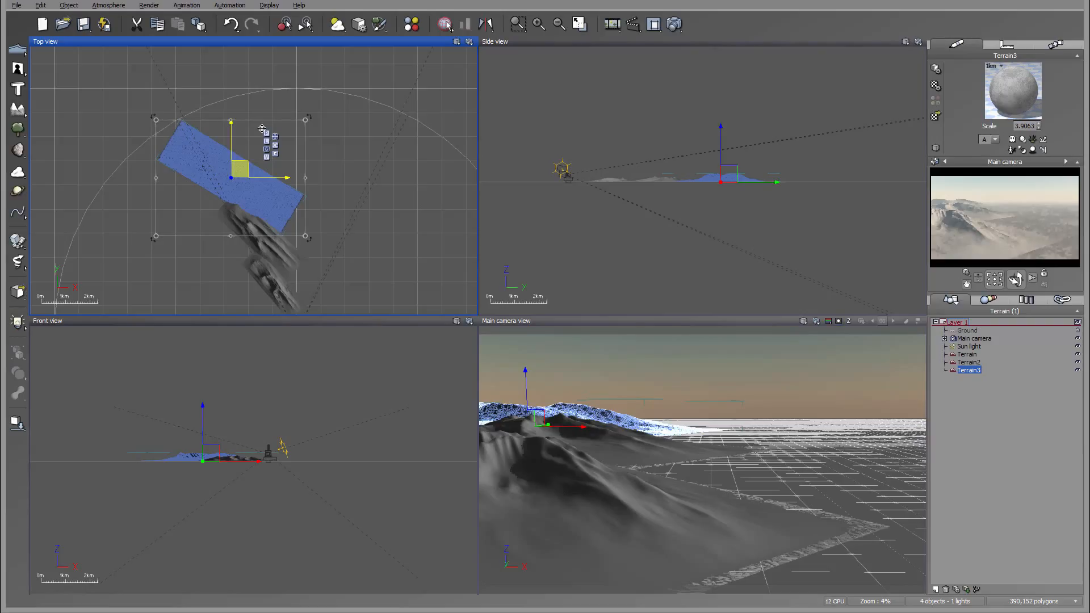
Step: Copy the first terrain to the right side of the scene and rotate it to the opposite diagonal, close to the left ridges
{"action": "right_click_drag", "start_coordinate": [350, 196], "coordinate": [339, 146]}
{"action": "left_click", "coordinate": [272, 238]}
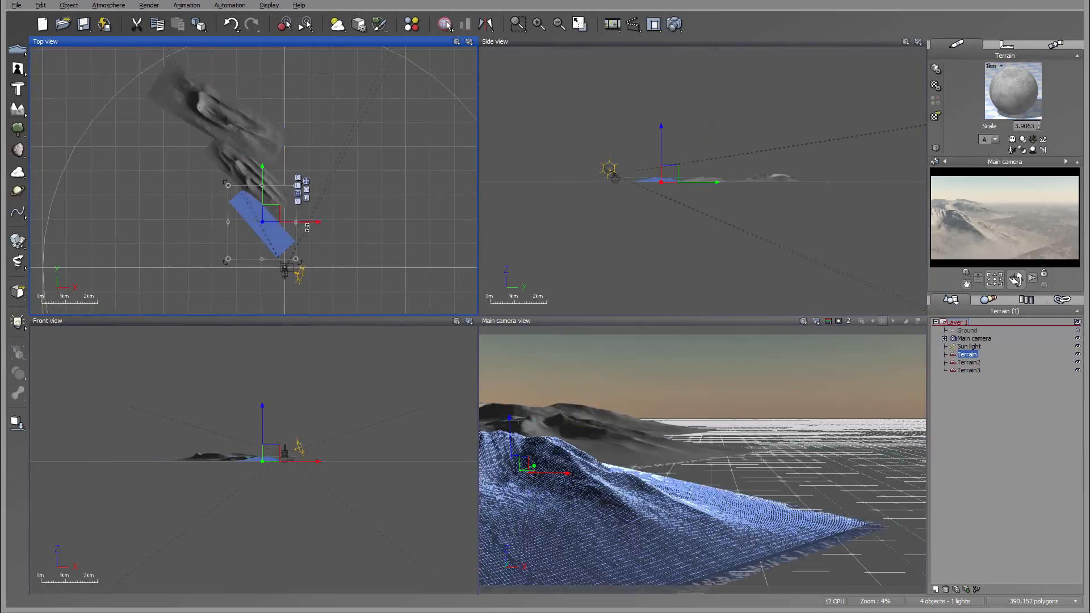
{"action": "left_click_drag", "start_coordinate": [270, 212], "coordinate": [333, 191], "text": "alt"}
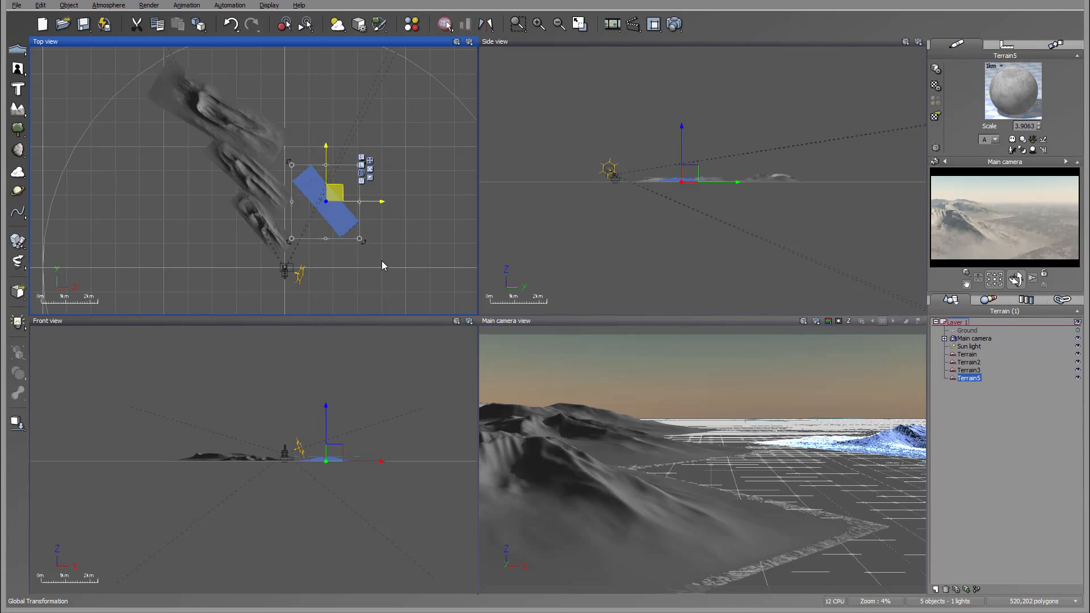
{"action": "left_click_drag", "start_coordinate": [363, 242], "coordinate": [272, 251]}
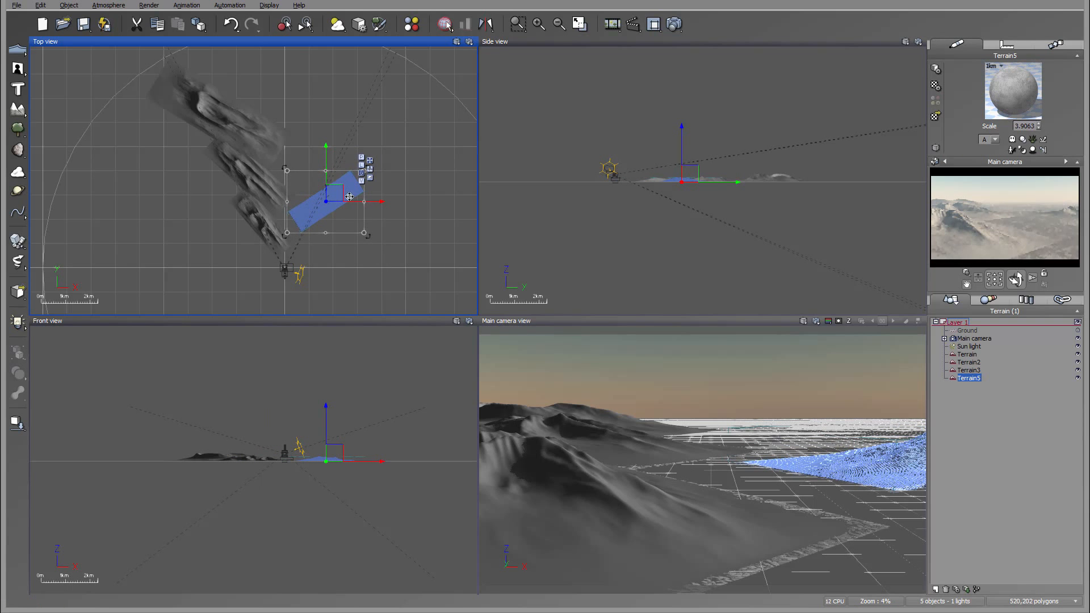
{"action": "left_click_drag", "start_coordinate": [330, 187], "coordinate": [308, 193]}
{"action": "scroll", "coordinate": [309, 208], "scroll_direction": "up", "scroll_amount": 4}
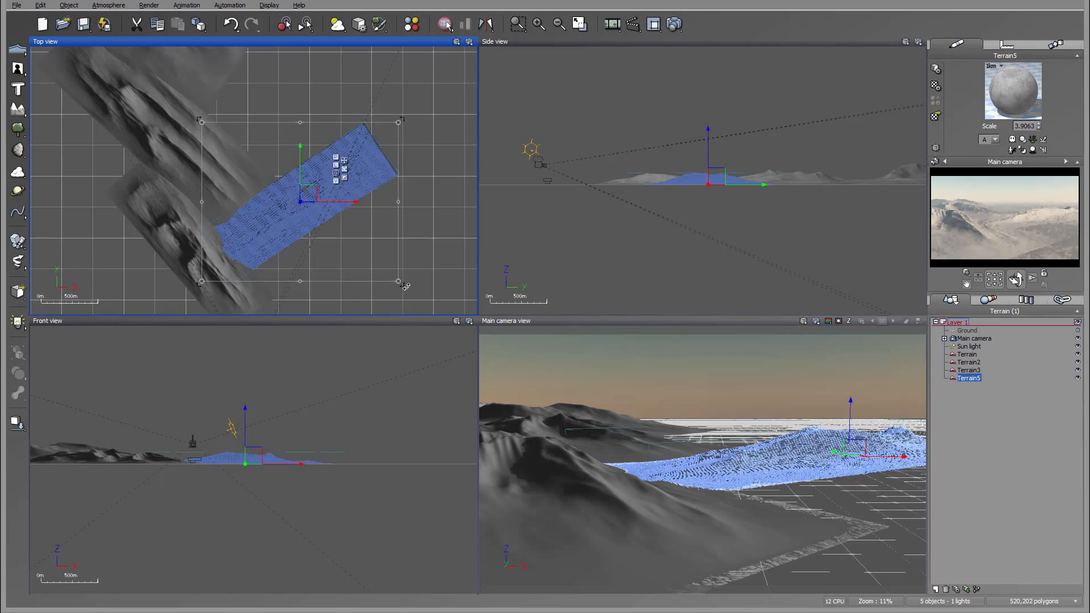
Step: Steepen the right ridge's diagonal in the top view, enlarge it, and fine-tune its position beside the left ridges
{"action": "left_click_drag", "start_coordinate": [406, 287], "coordinate": [410, 248]}
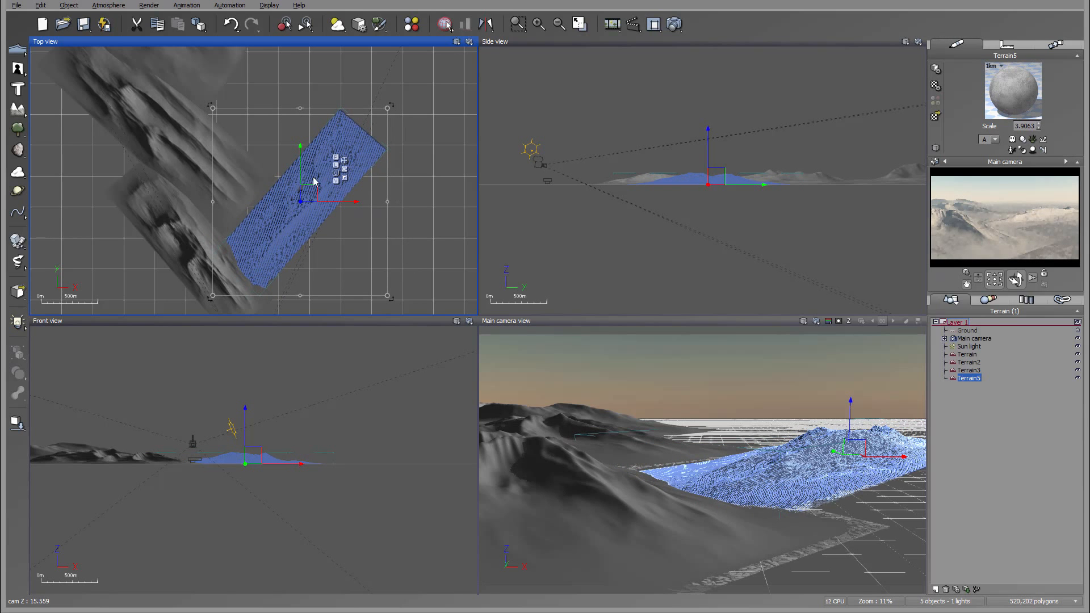
{"action": "mouse_move", "coordinate": [309, 191]}
{"action": "left_mouse_down"}
{"action": "mouse_move", "coordinate": [316, 180]}
{"action": "mouse_move", "coordinate": [307, 186]}
{"action": "left_mouse_up"}
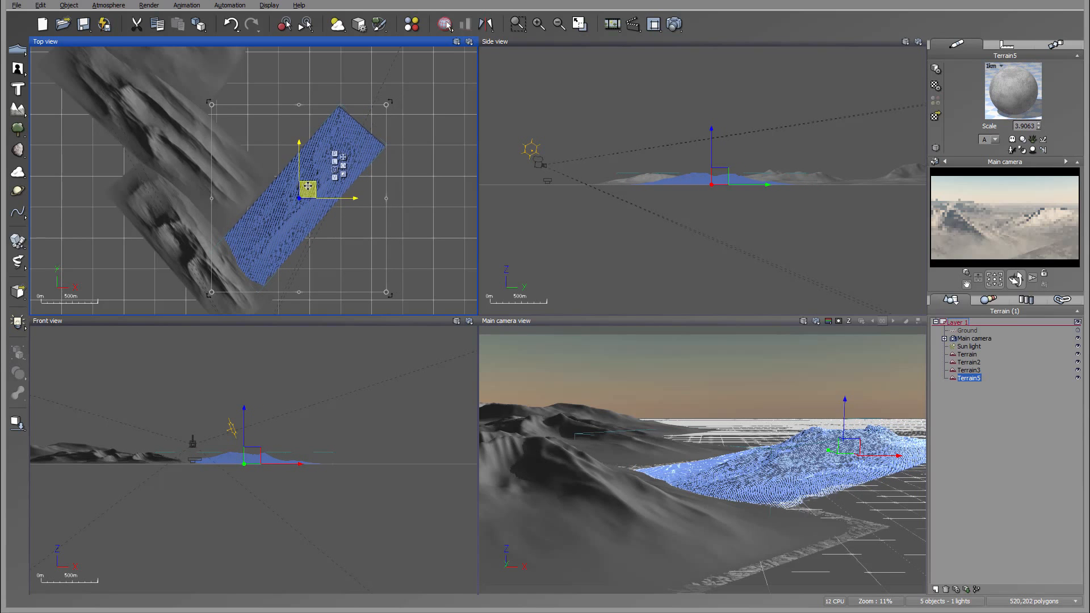
{"action": "left_click_drag", "start_coordinate": [386, 105], "coordinate": [445, 77]}
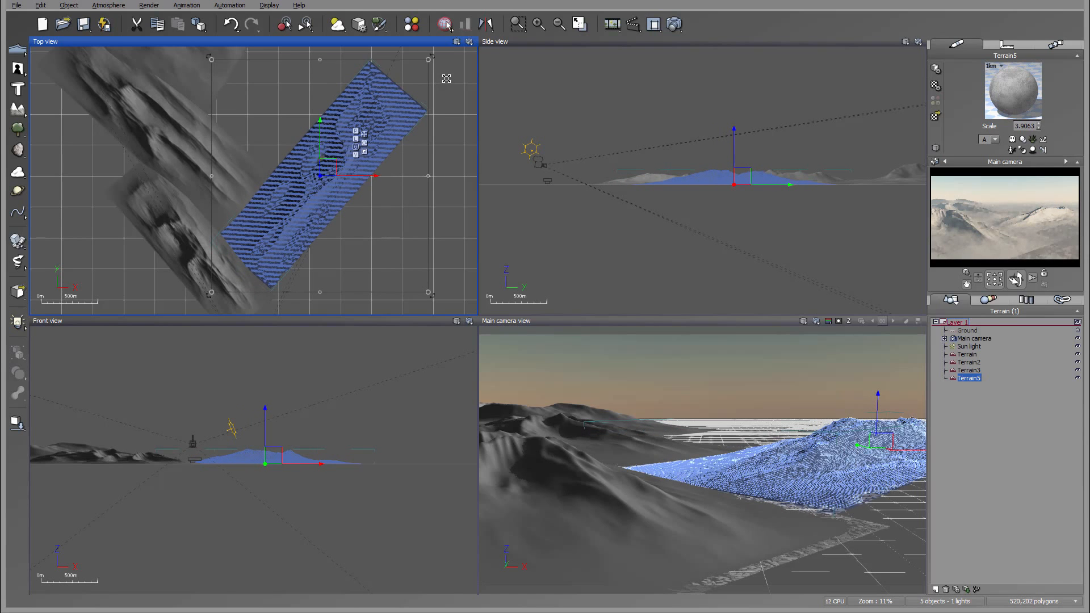
{"action": "left_click_drag", "start_coordinate": [329, 165], "coordinate": [323, 171]}
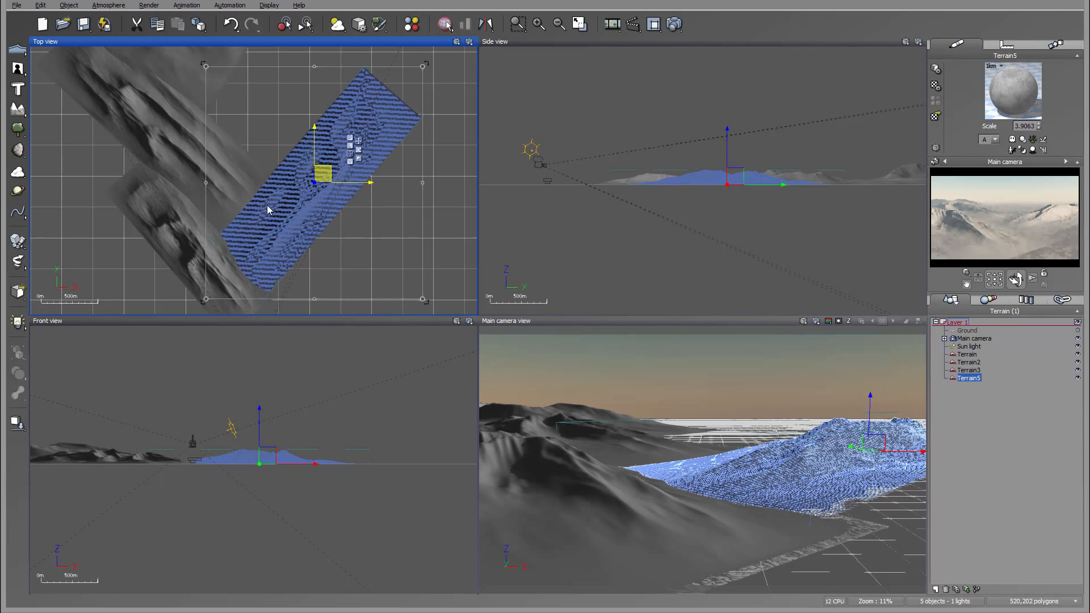
Step: Generate a new mountain shape for the right ridge in the Terrain Editor
{"action": "right_click", "coordinate": [267, 205]}
{"action": "left_click", "coordinate": [325, 432]}
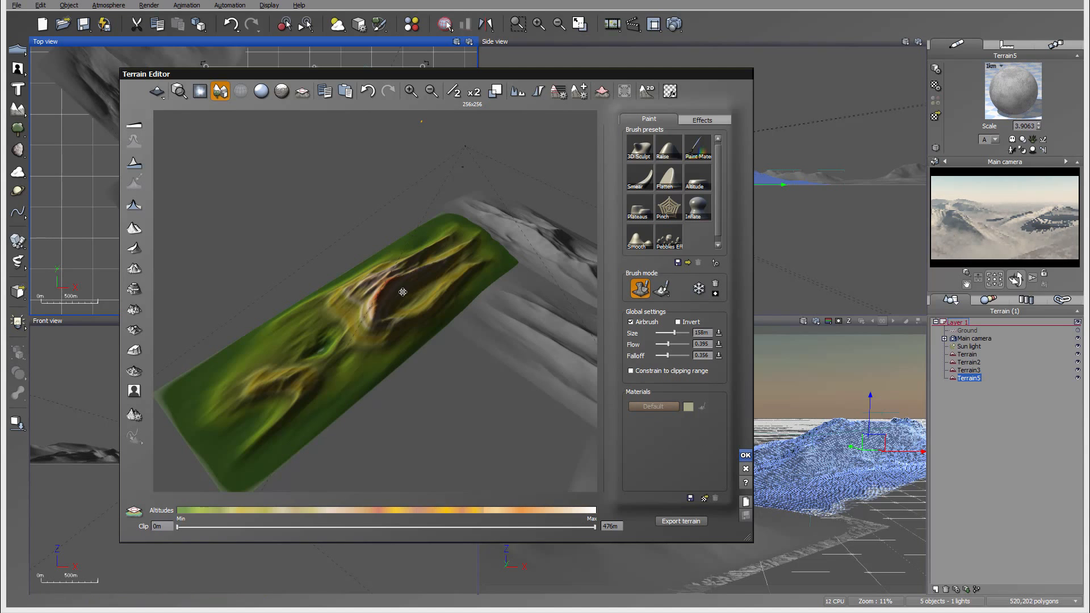
{"action": "left_click", "coordinate": [746, 456]}
Step: Copy the second terrain, rotate it to the opposite diagonal, and position it behind the right ridge
{"action": "right_click_drag", "start_coordinate": [291, 165], "coordinate": [305, 324]}
{"action": "right_click_drag", "start_coordinate": [282, 139], "coordinate": [214, 223]}
{"action": "left_click", "coordinate": [210, 226]}
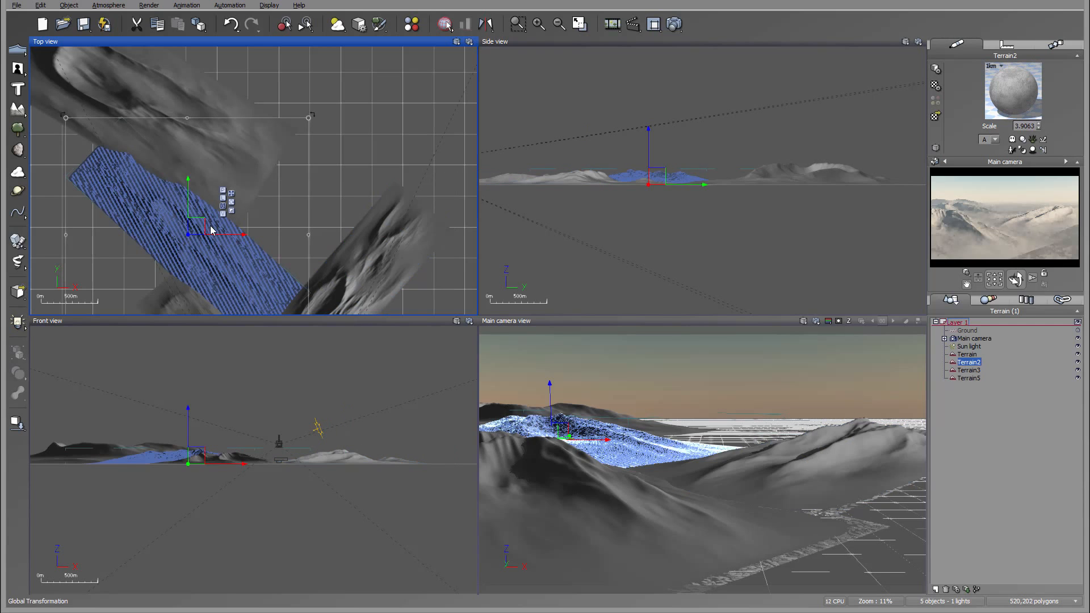
{"action": "left_click_drag", "start_coordinate": [196, 225], "coordinate": [279, 111], "text": "alt"}
{"action": "left_click_drag", "start_coordinate": [396, 237], "coordinate": [215, 197]}
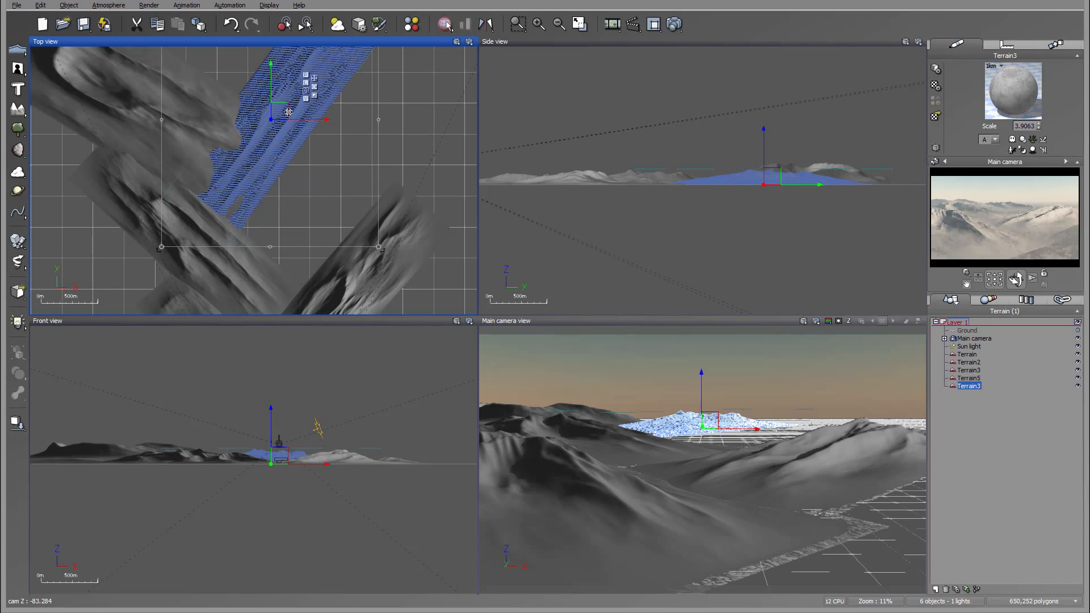
{"action": "left_click_drag", "start_coordinate": [289, 113], "coordinate": [343, 160]}
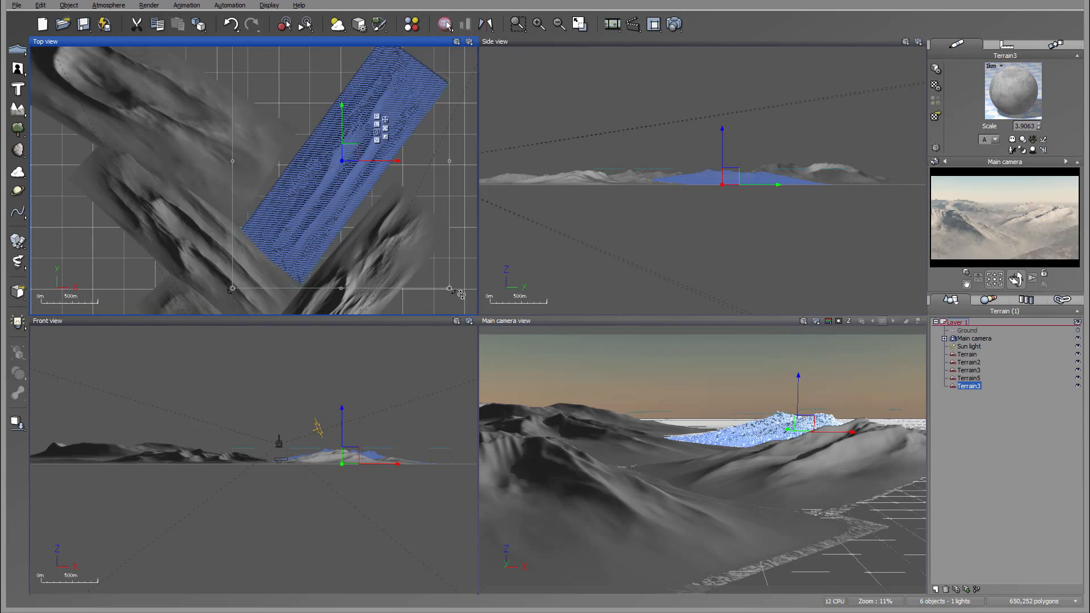
{"action": "left_click_drag", "start_coordinate": [461, 294], "coordinate": [457, 300]}
Step: Enlarge the rear right ridge and move it slightly farther back
{"action": "scroll", "coordinate": [302, 199], "scroll_direction": "down", "scroll_amount": 2}
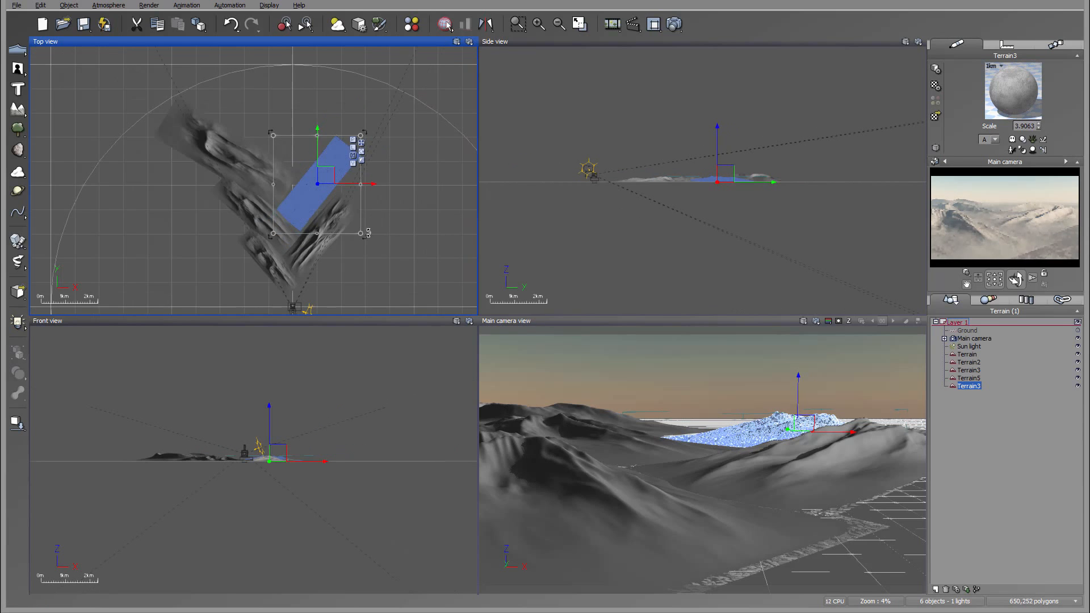
{"action": "left_click_drag", "start_coordinate": [361, 234], "coordinate": [406, 255]}
{"action": "left_click_drag", "start_coordinate": [344, 194], "coordinate": [338, 165]}
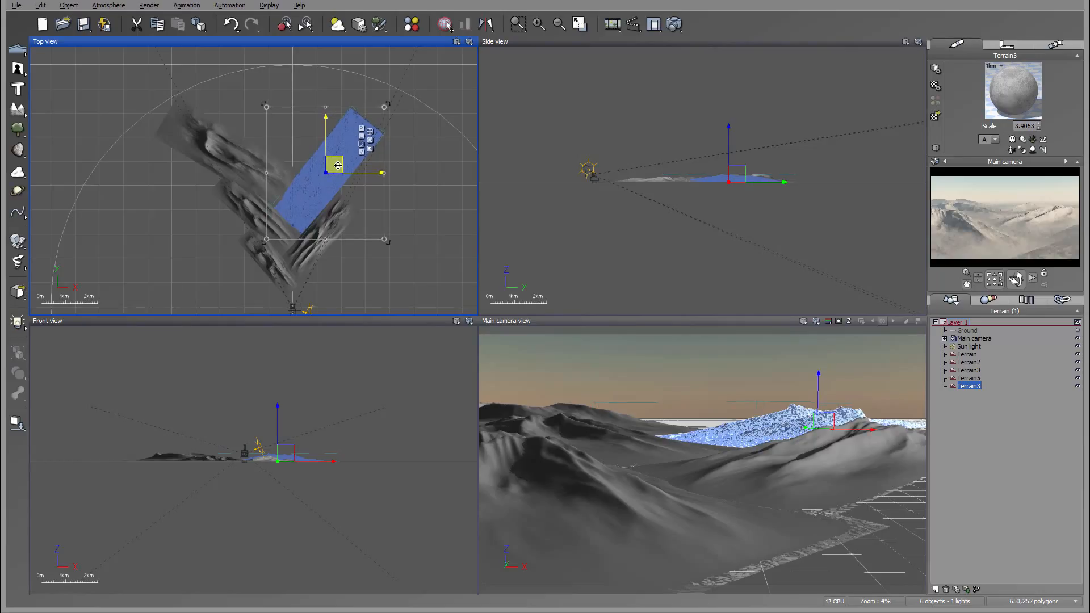
Step: Generate a new mountain shape for the rear right ridge in the Terrain Editor
{"action": "right_click", "coordinate": [327, 170]}
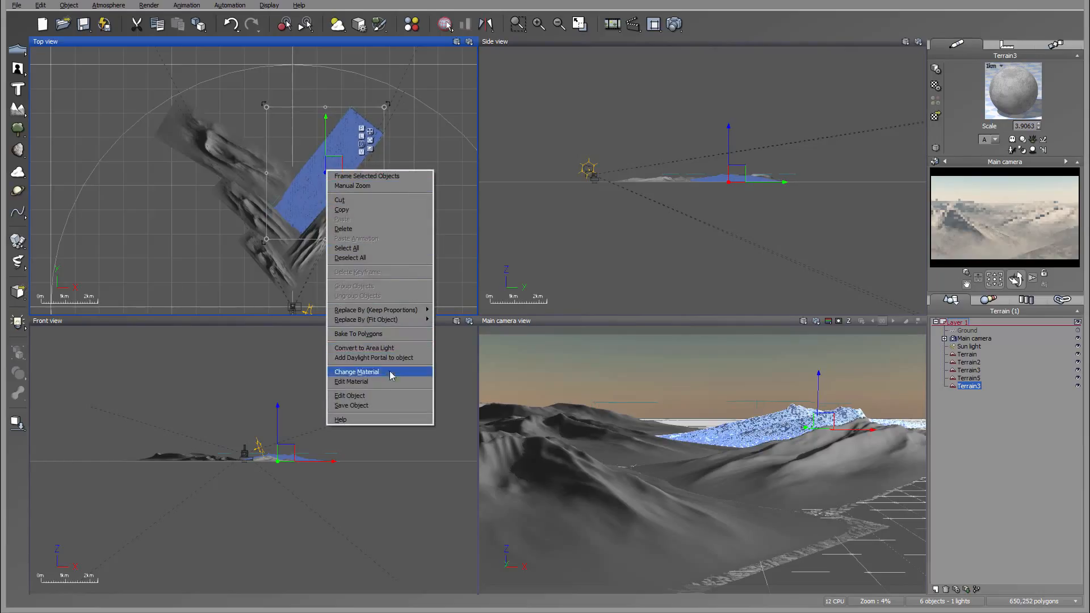
{"action": "left_click", "coordinate": [386, 396]}
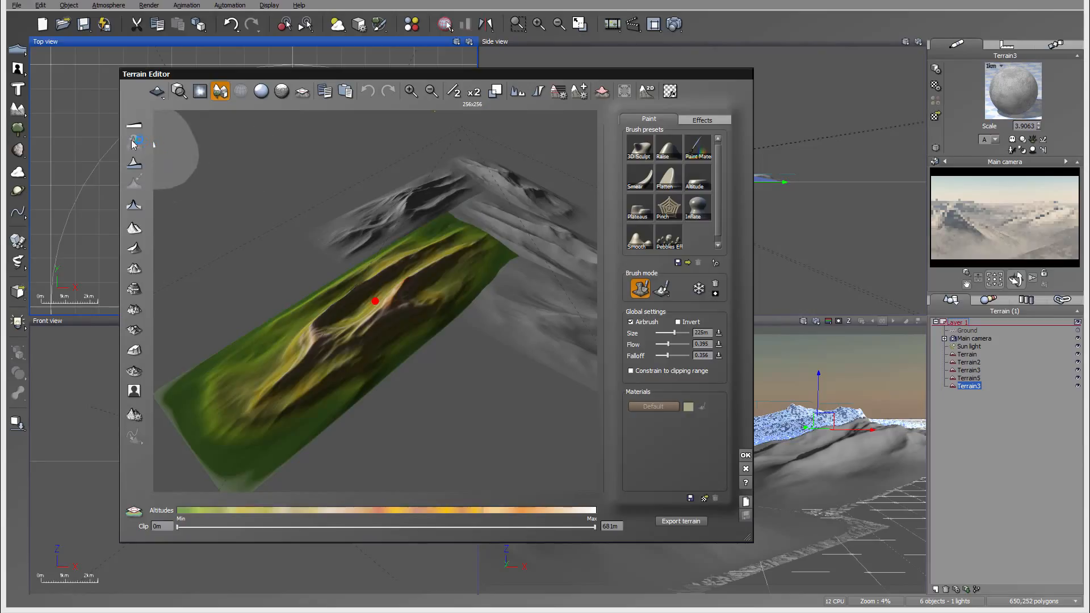
{"action": "left_click", "coordinate": [746, 454]}
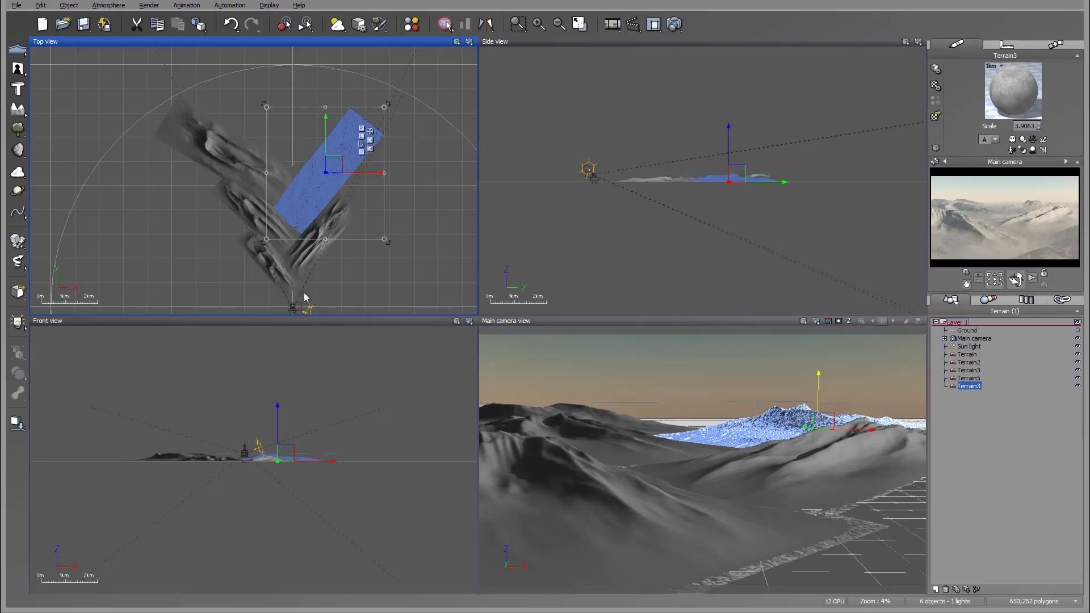
Step: Copy the rear right ridge farther into the distance and rotate the copy so it lies straight across the view
{"action": "right_click_drag", "start_coordinate": [333, 186], "coordinate": [335, 231]}
{"action": "left_click_drag", "start_coordinate": [334, 208], "coordinate": [320, 128], "text": "alt"}
{"action": "left_click_drag", "start_coordinate": [373, 212], "coordinate": [305, 210]}
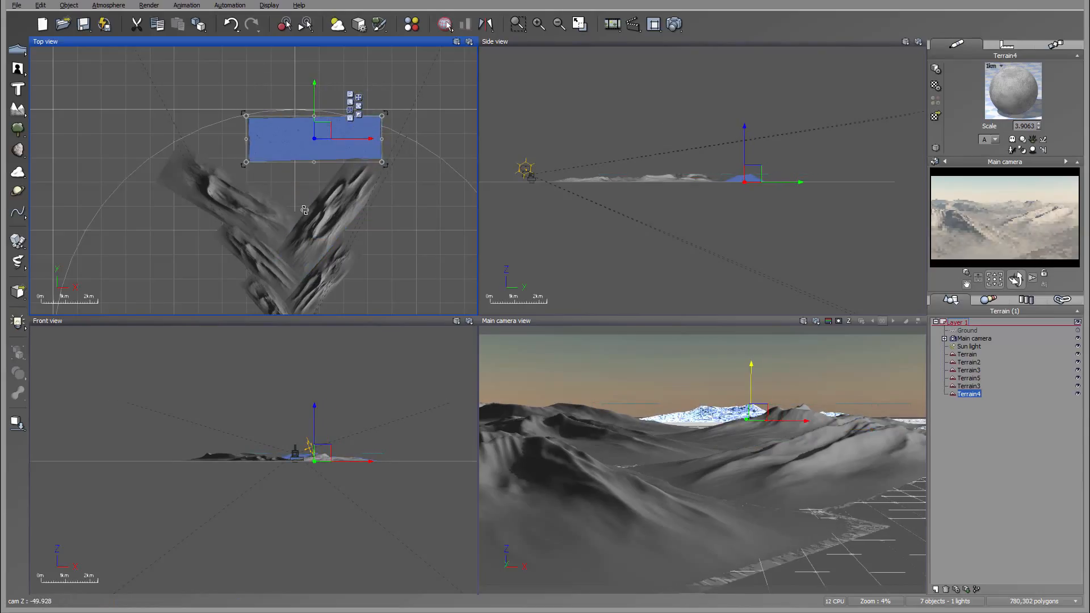
Step: Stretch the farthest terrain to both sides so it spans the horizon behind all ridges, and increase its depth
{"action": "left_click_drag", "start_coordinate": [240, 110], "coordinate": [125, 139]}
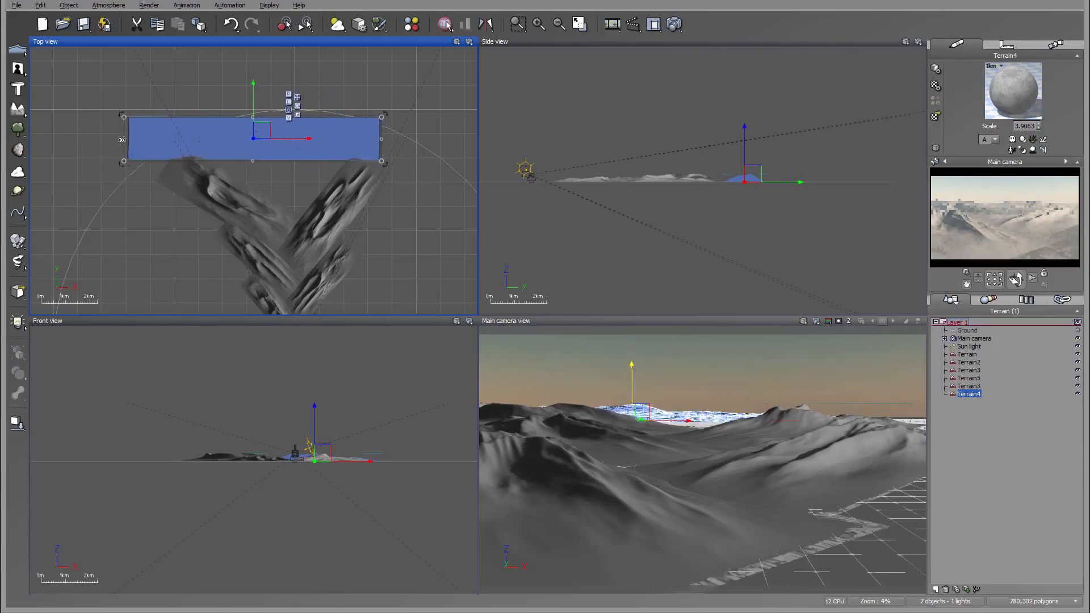
{"action": "left_click_drag", "start_coordinate": [430, 140], "coordinate": [452, 139]}
{"action": "left_click_drag", "start_coordinate": [284, 164], "coordinate": [291, 181]}
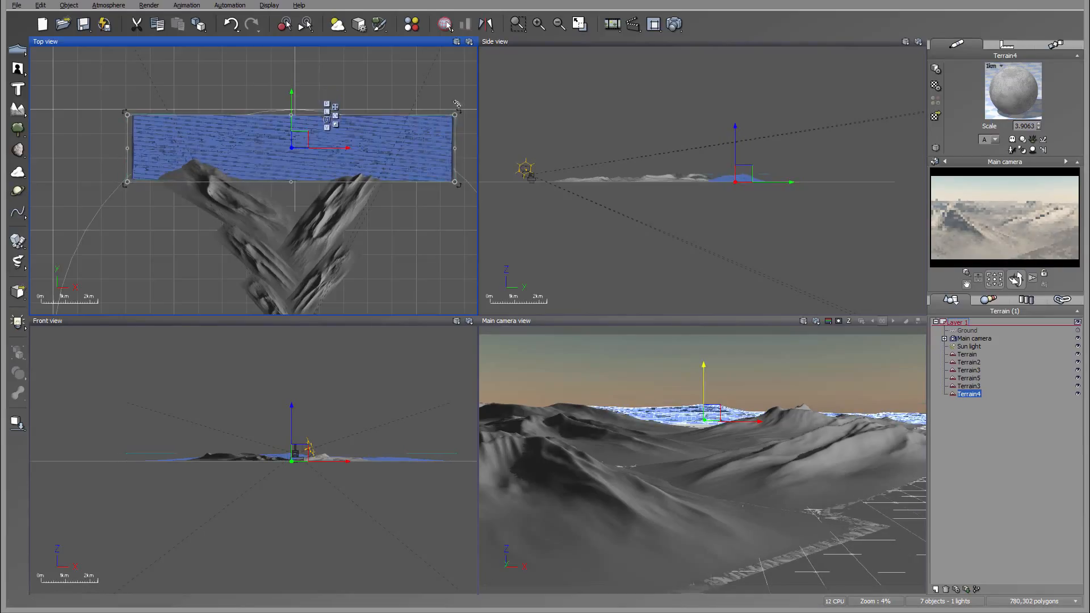
Step: Enlarge the farthest terrain and shift it sideways so it stays centred behind the ridges
{"action": "left_click_drag", "start_coordinate": [457, 113], "coordinate": [495, 81]}
{"action": "scroll", "coordinate": [387, 132], "scroll_direction": "down", "scroll_amount": 2}
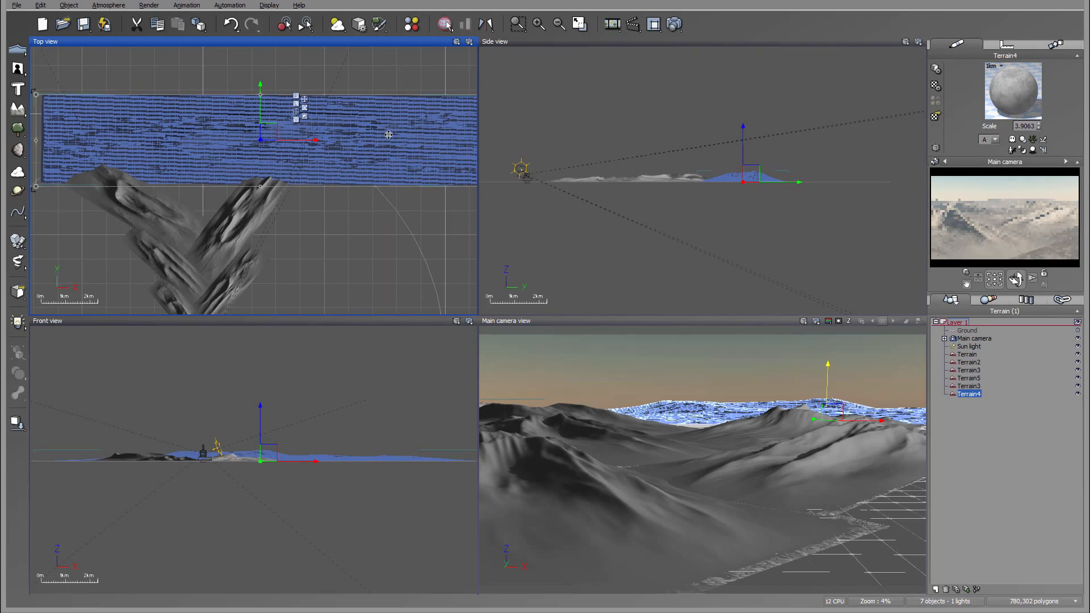
{"action": "scroll", "coordinate": [388, 132], "scroll_direction": "down", "scroll_amount": 2}
{"action": "left_click_drag", "start_coordinate": [426, 135], "coordinate": [373, 136]}
Step: Generate a new mountain shape for the farthest terrain in the Terrain Editor
{"action": "right_click", "coordinate": [278, 132]}
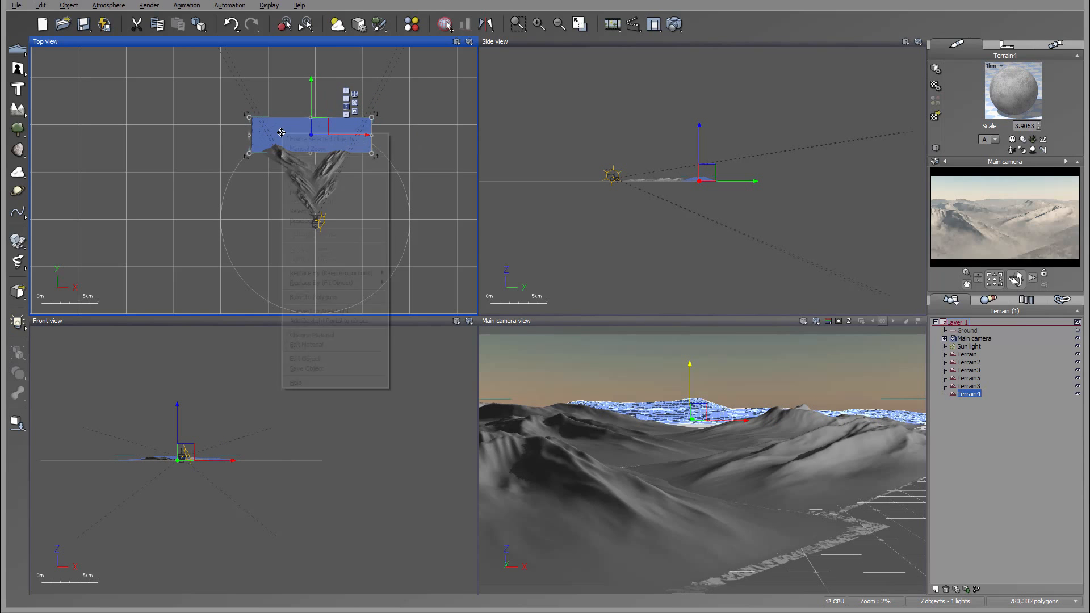
{"action": "left_click", "coordinate": [306, 359]}
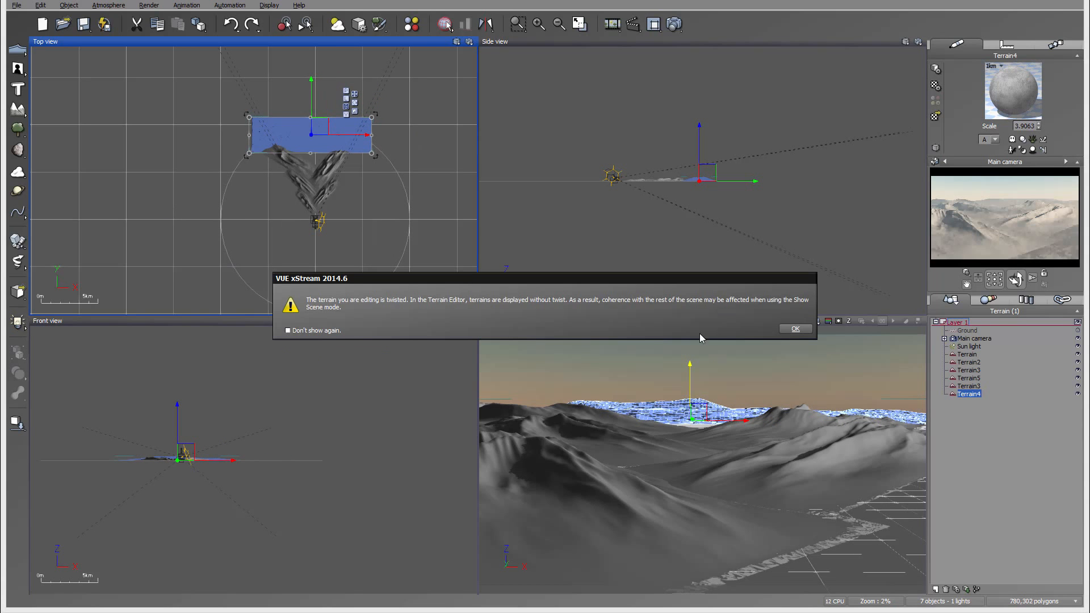
{"action": "left_click", "coordinate": [796, 329]}
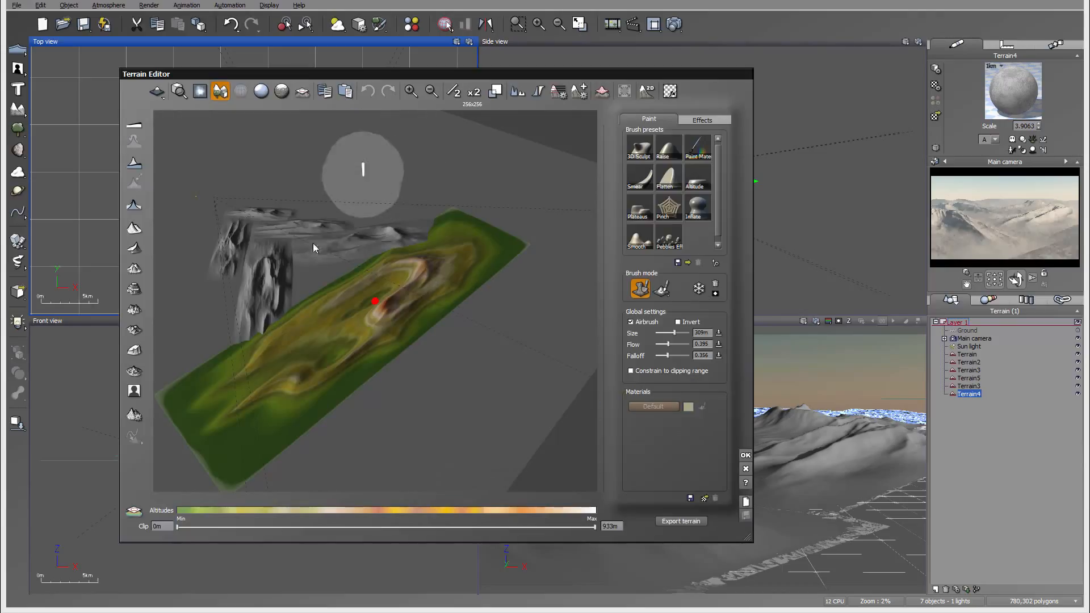
{"action": "left_click", "coordinate": [135, 124]}
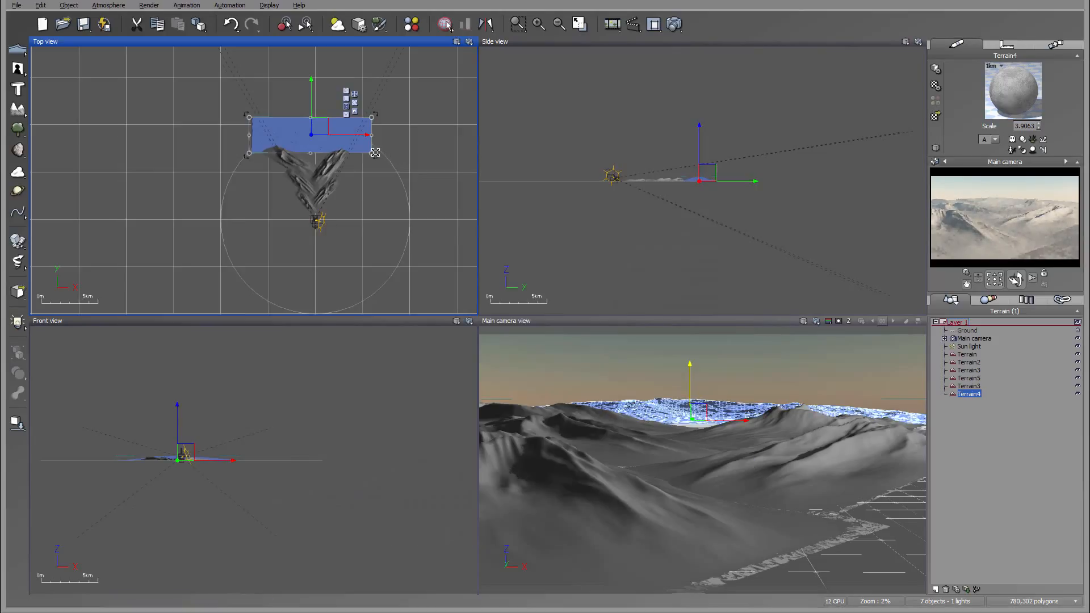
Step: Copy the nearest left ridge to the right foreground and rotate the copy so it slants the opposite way, close to the camera
{"action": "scroll", "coordinate": [344, 162], "scroll_direction": "up", "scroll_amount": 5}
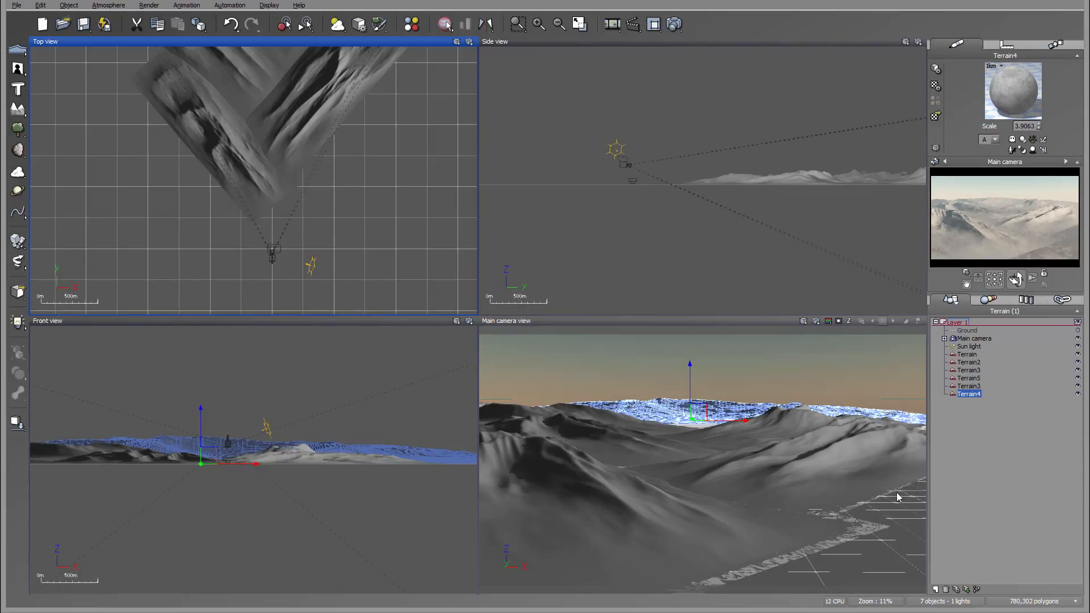
{"action": "left_click", "coordinate": [230, 145]}
{"action": "left_click_drag", "start_coordinate": [226, 124], "coordinate": [331, 160], "text": "alt"}
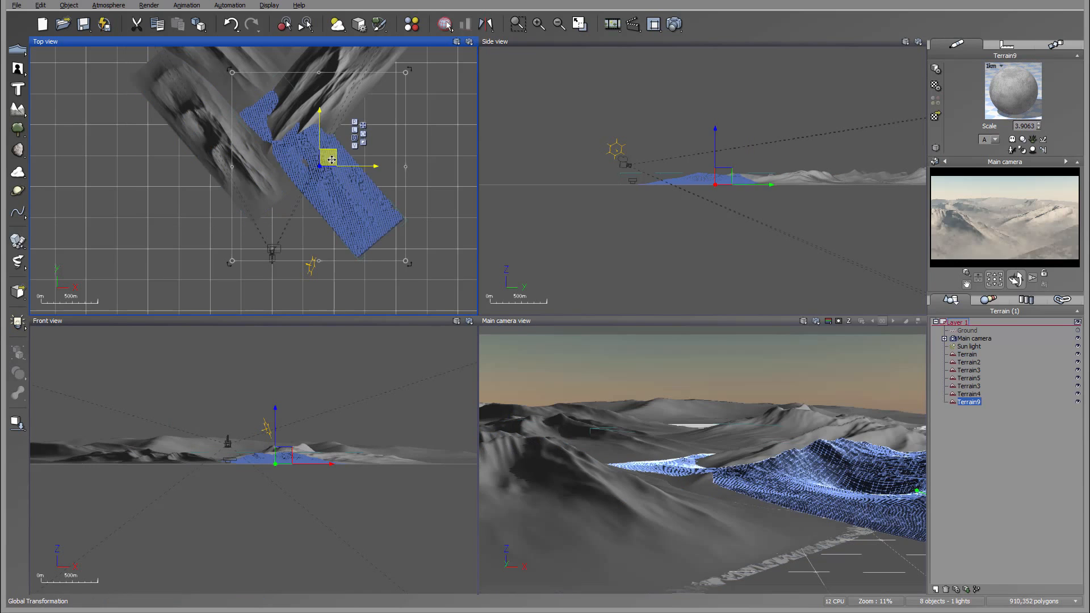
{"action": "left_click_drag", "start_coordinate": [424, 253], "coordinate": [262, 239]}
{"action": "mouse_move", "coordinate": [326, 155]}
{"action": "left_mouse_down"}
{"action": "mouse_move", "coordinate": [350, 145]}
{"action": "mouse_move", "coordinate": [327, 166]}
{"action": "left_mouse_up"}
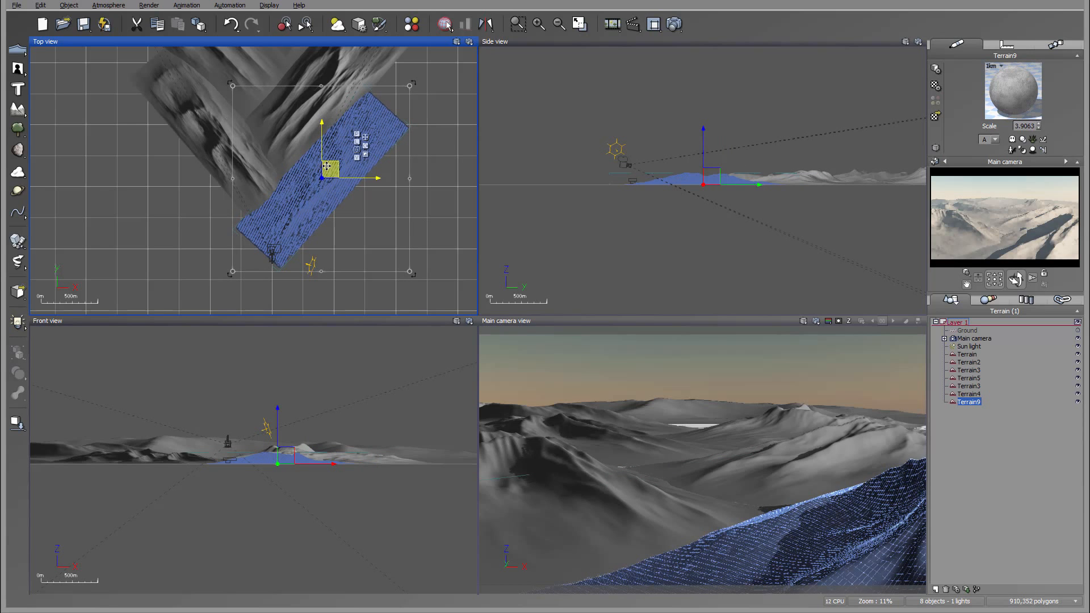
Step: Generate a new mountain shape for the right foreground ridge in the Terrain Editor
{"action": "right_click", "coordinate": [365, 162]}
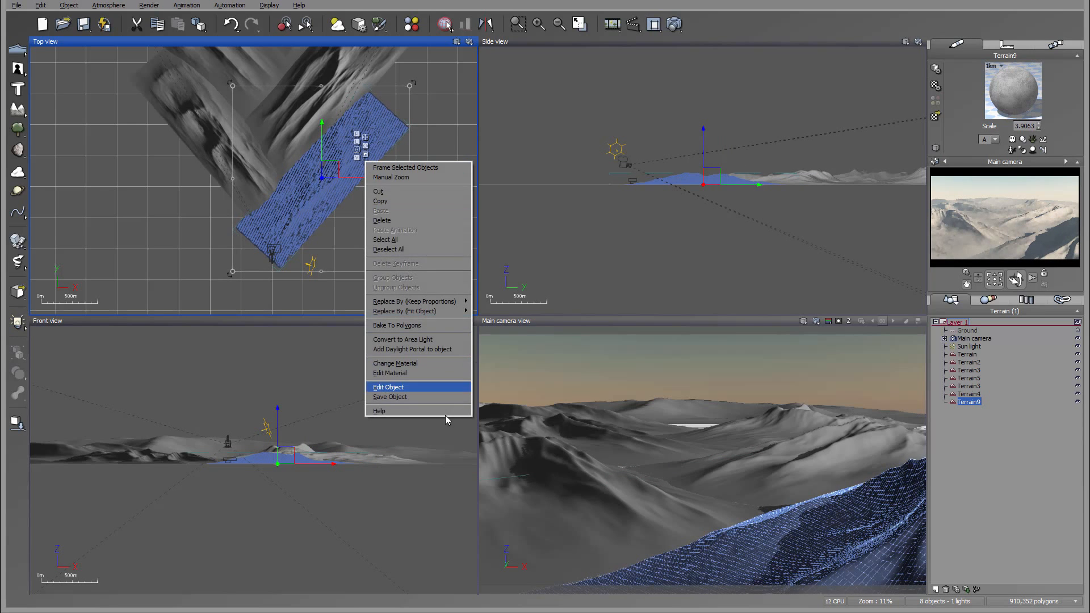
{"action": "left_click", "coordinate": [424, 386]}
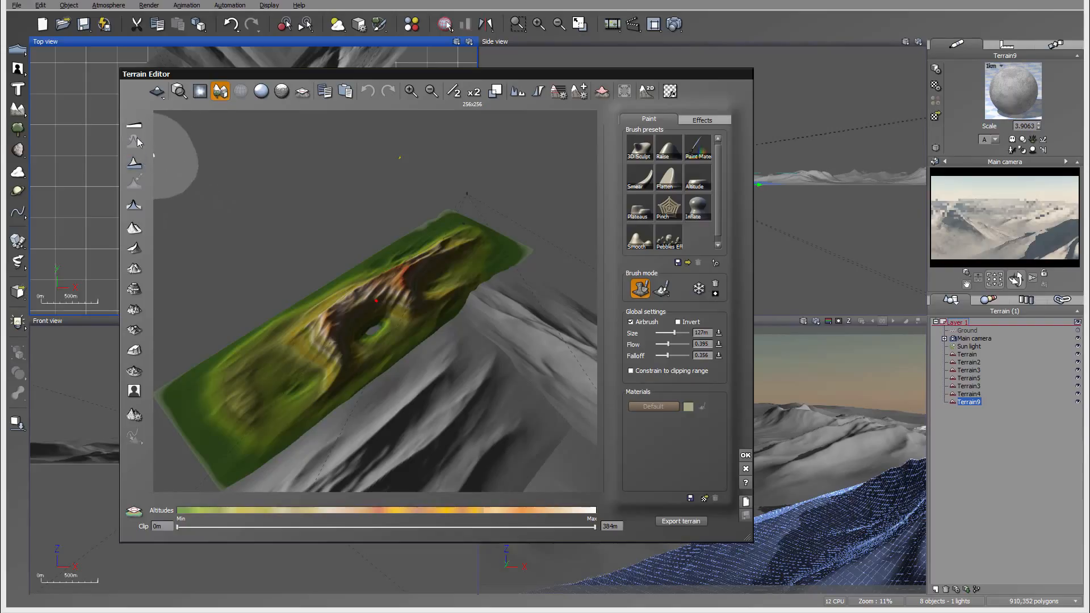
{"action": "left_click", "coordinate": [136, 130]}
{"action": "left_click", "coordinate": [136, 249]}
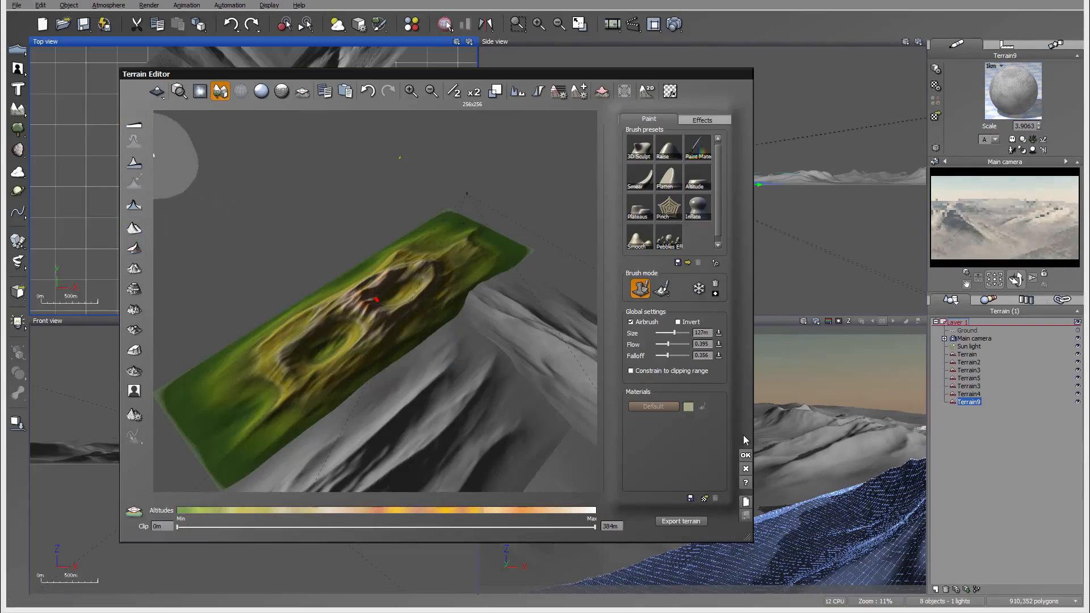
{"action": "left_click", "coordinate": [746, 457]}
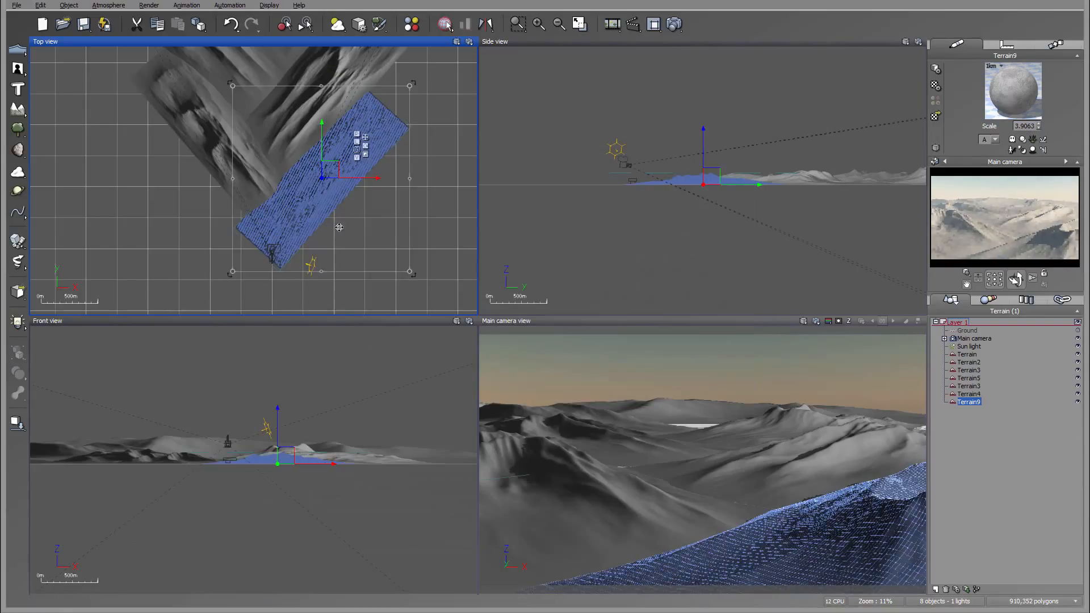
Step: Shrink the right foreground ridge slightly and nudge it into place in front of the camera
{"action": "mouse_move", "coordinate": [409, 261]}
{"action": "left_mouse_down"}
{"action": "mouse_move", "coordinate": [373, 216]}
{"action": "mouse_move", "coordinate": [396, 245]}
{"action": "left_mouse_up"}
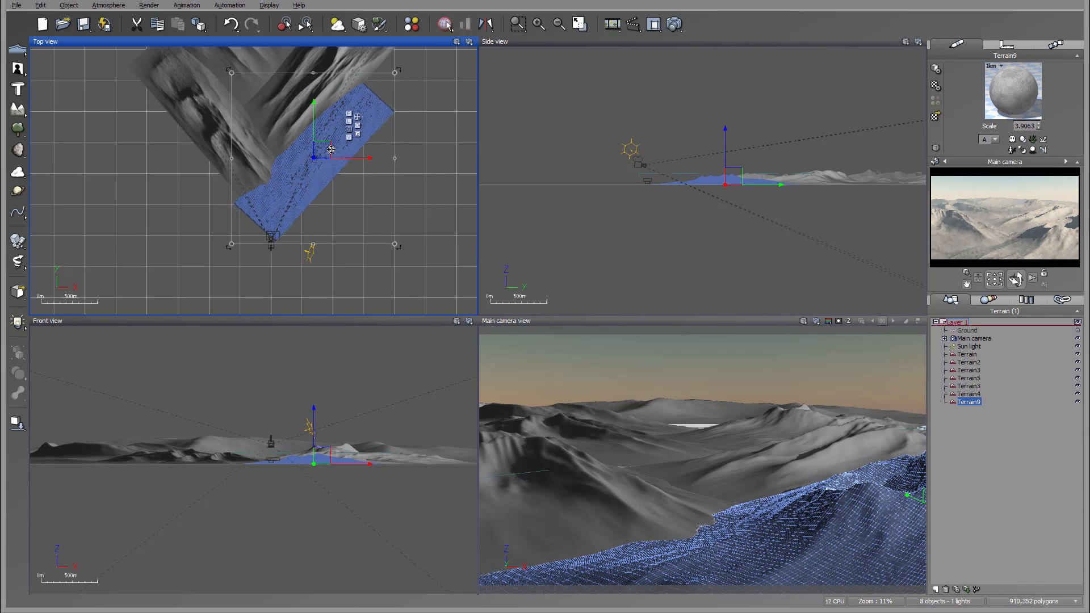
{"action": "left_click_drag", "start_coordinate": [331, 149], "coordinate": [334, 150]}
{"action": "right_click_drag", "start_coordinate": [355, 196], "coordinate": [403, 181]}
{"action": "scroll", "coordinate": [349, 190], "scroll_direction": "up", "scroll_amount": 5}
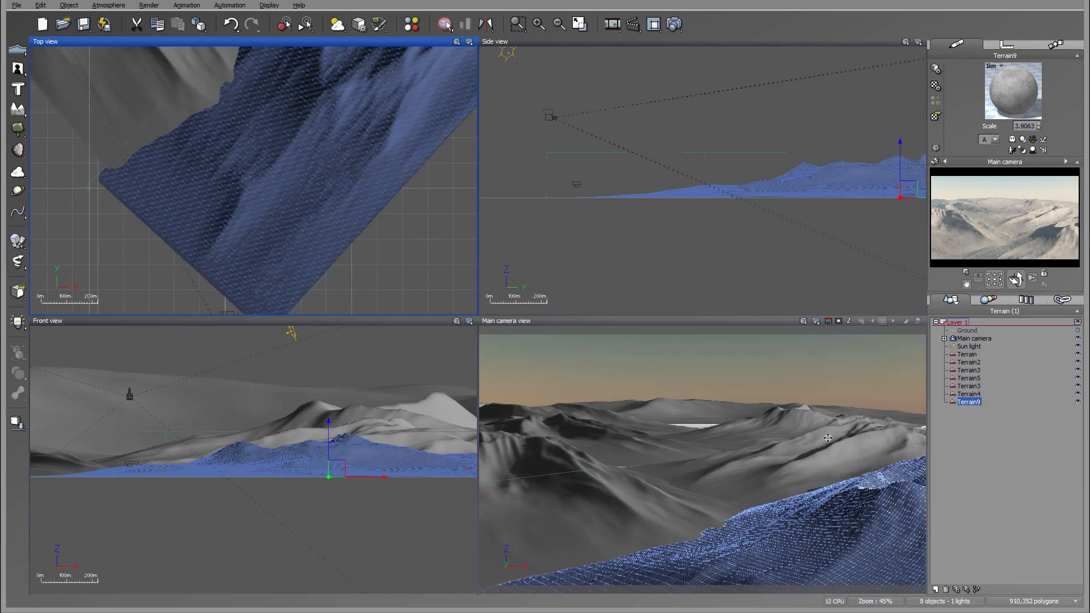
{"action": "right_click_drag", "start_coordinate": [244, 172], "coordinate": [272, 175]}
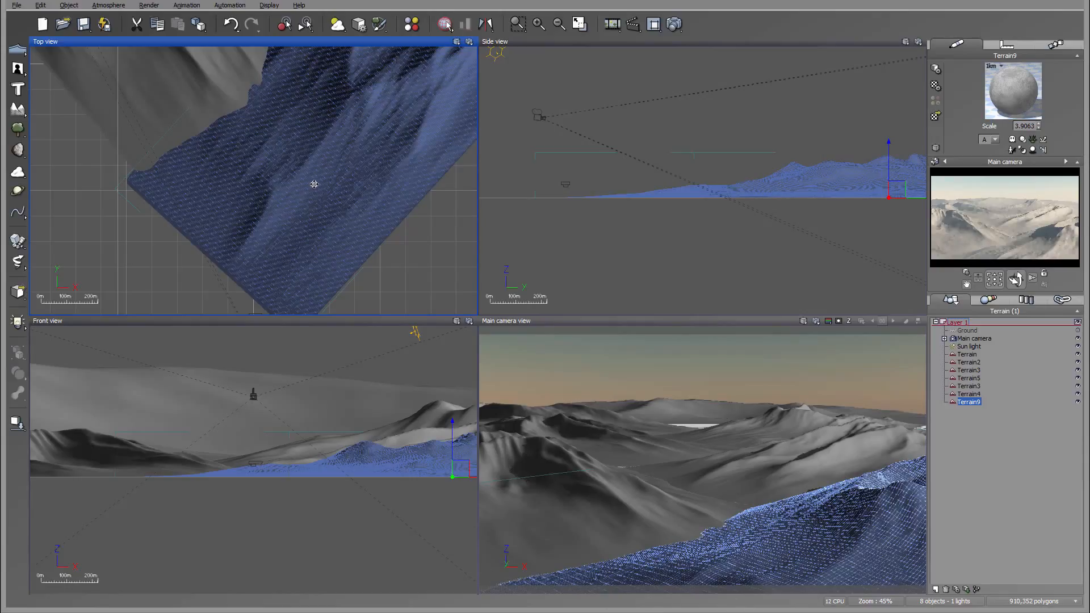
{"action": "right_click_drag", "start_coordinate": [313, 184], "coordinate": [350, 153]}
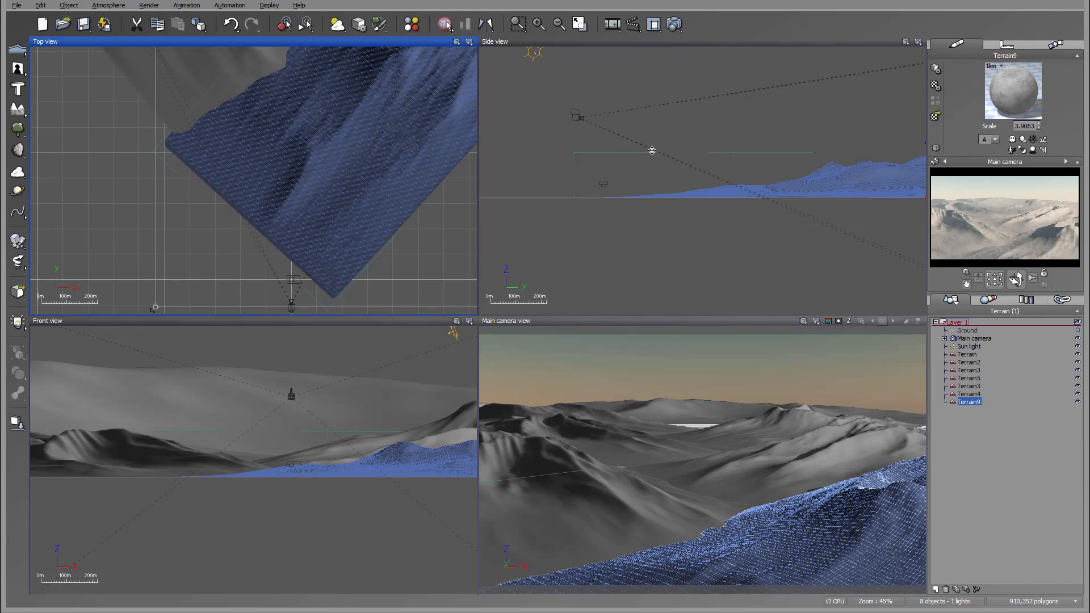
Step: Set the render destination to Render to screen in the render options
{"action": "left_click", "coordinate": [674, 24]}
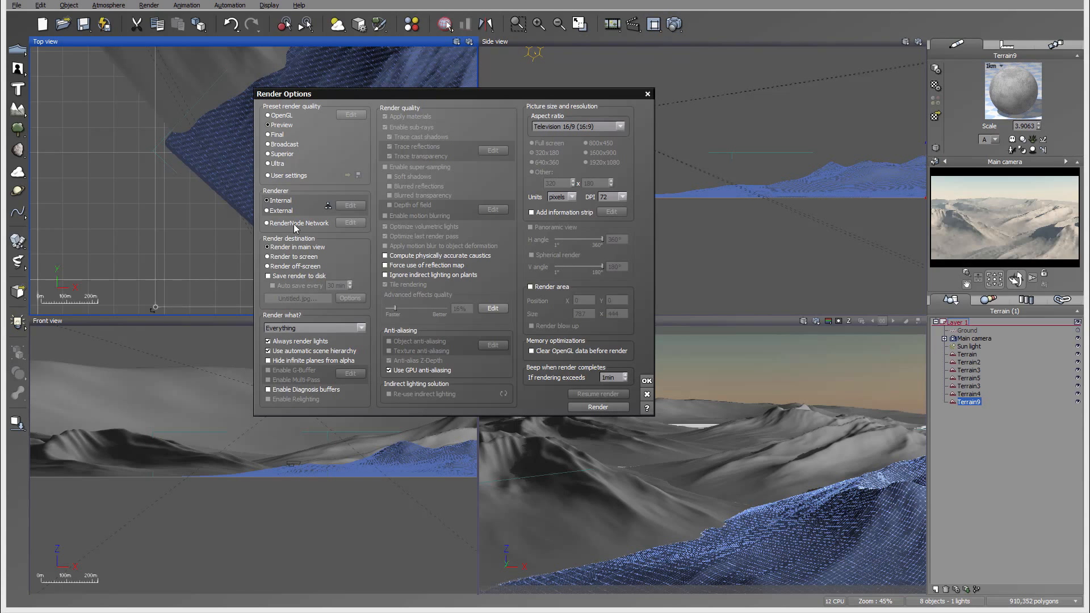
{"action": "left_click", "coordinate": [296, 257]}
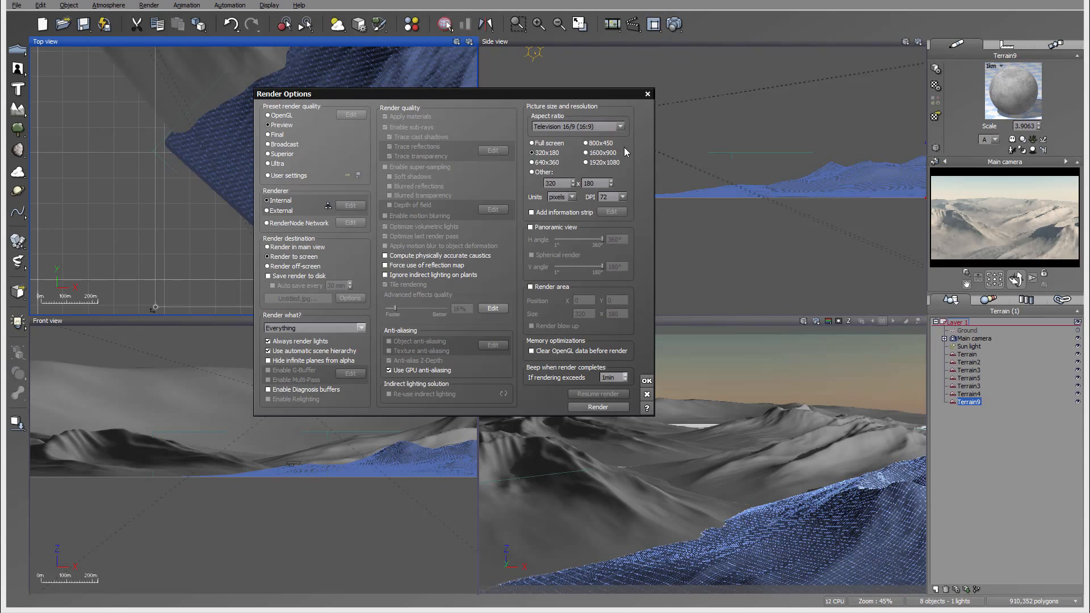
{"action": "left_click", "coordinate": [647, 381]}
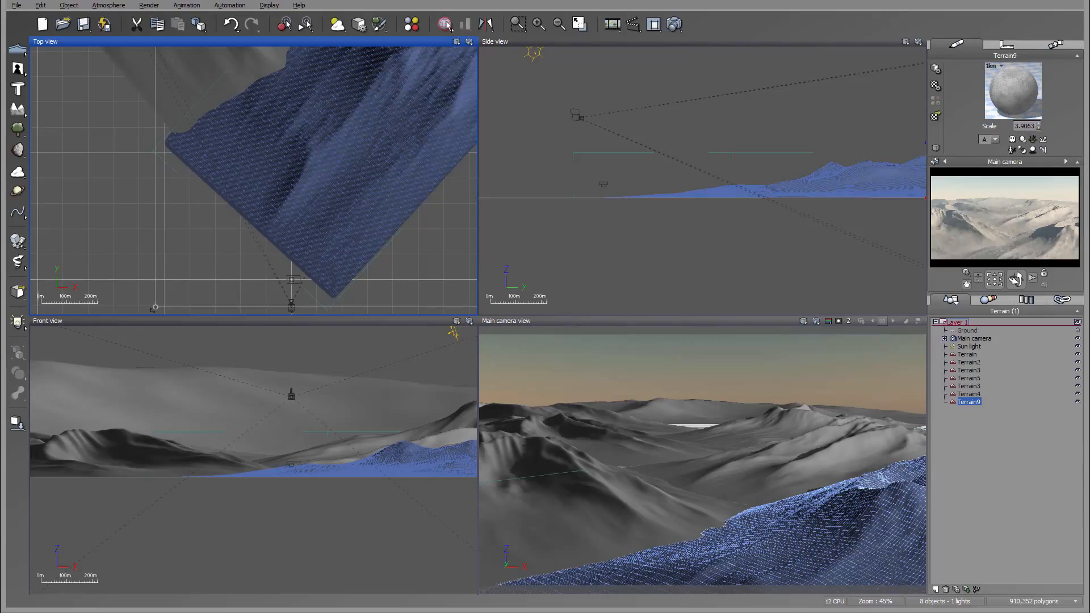
Step: Render the scene to check the composition, accept the post-render options and close the finished render
{"action": "left_click", "coordinate": [675, 24]}
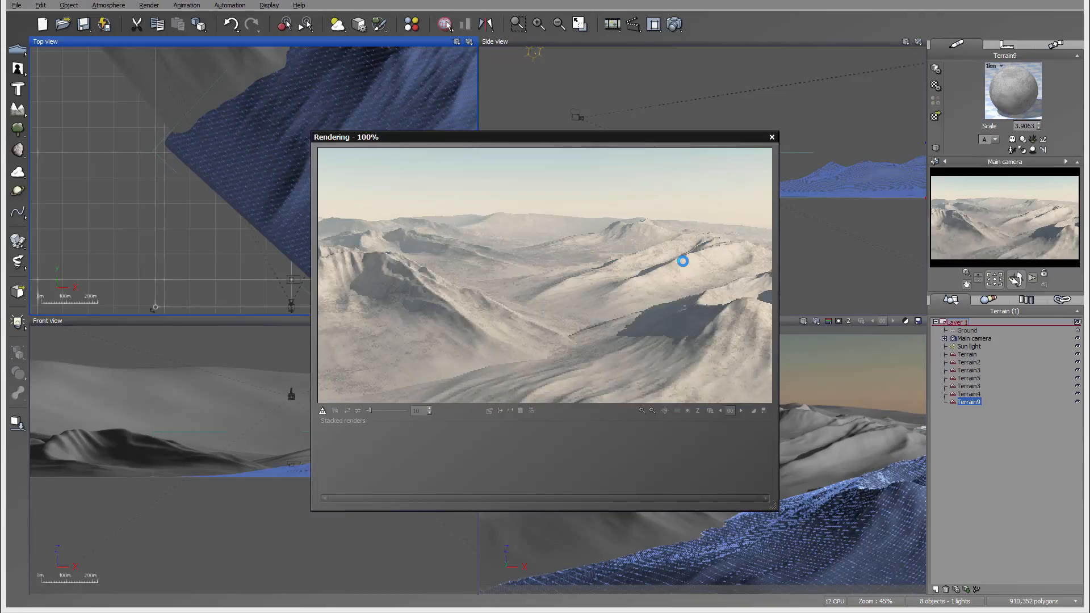
{"action": "left_click", "coordinate": [795, 329]}
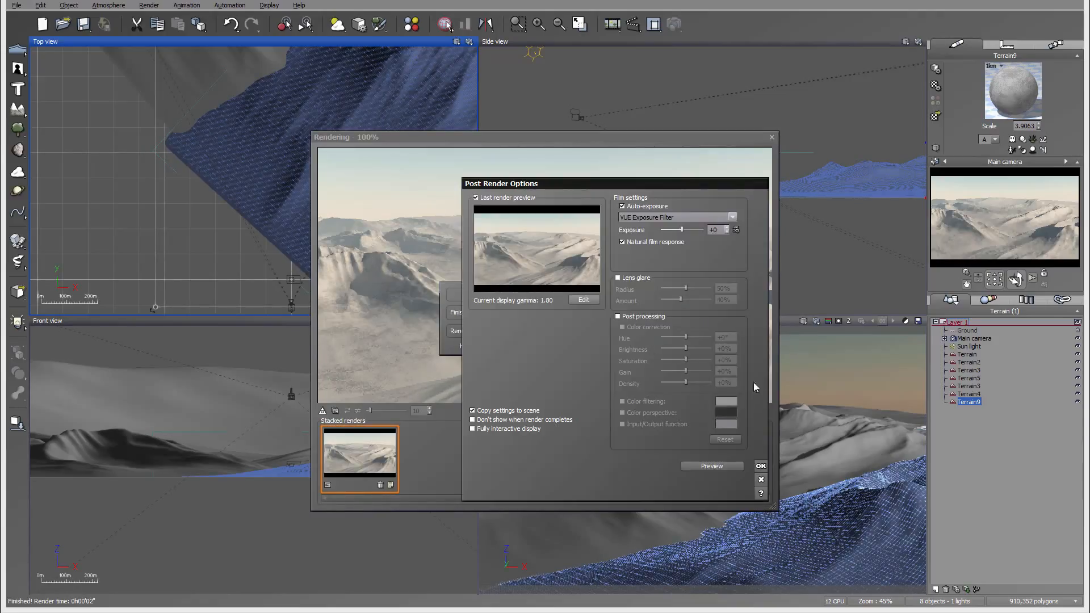
{"action": "left_click", "coordinate": [760, 469]}
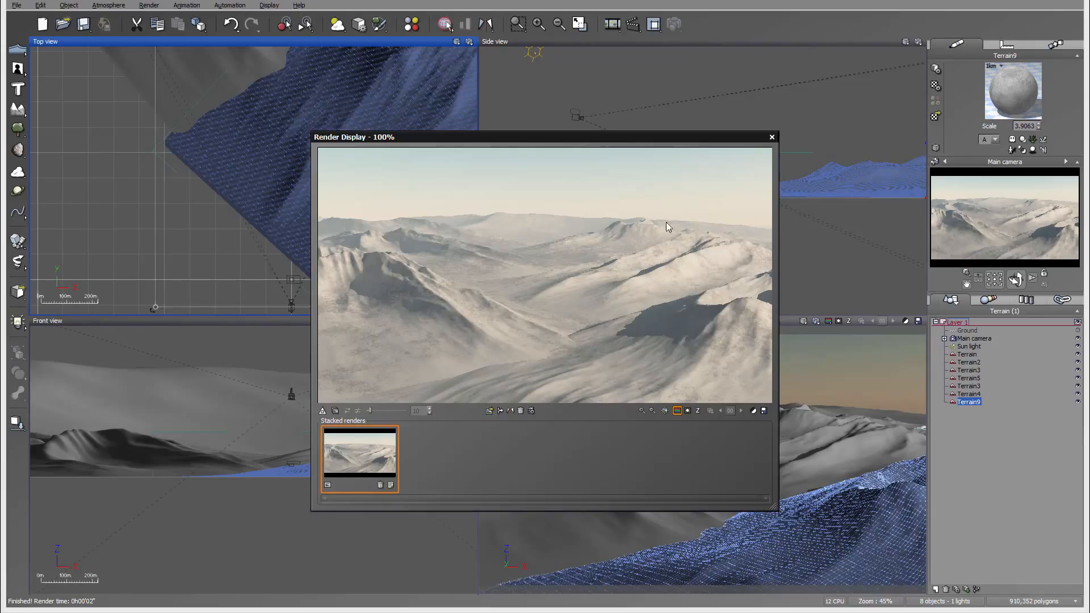
{"action": "left_click", "coordinate": [446, 21]}
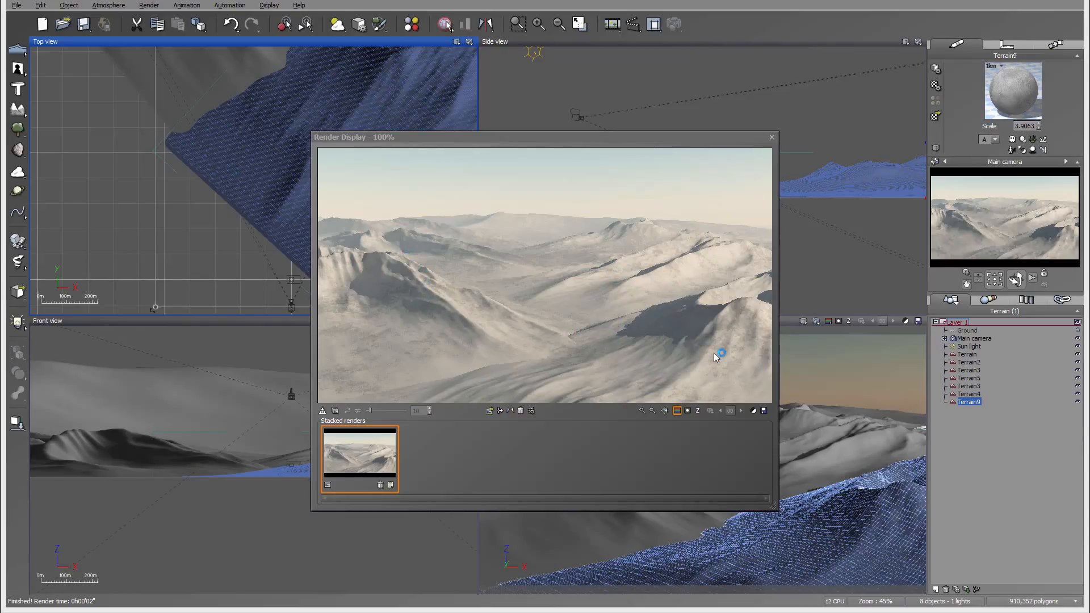
{"action": "left_click", "coordinate": [772, 138]}
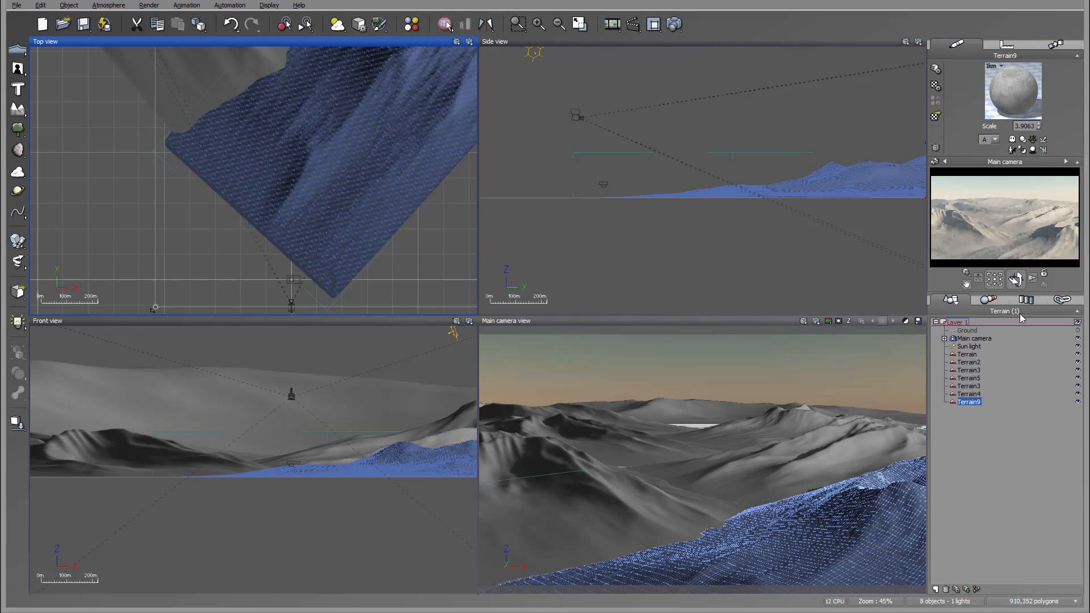
Step: Apply the Grass material from the Landscapes collection to the Ground plane
{"action": "left_click", "coordinate": [968, 354]}
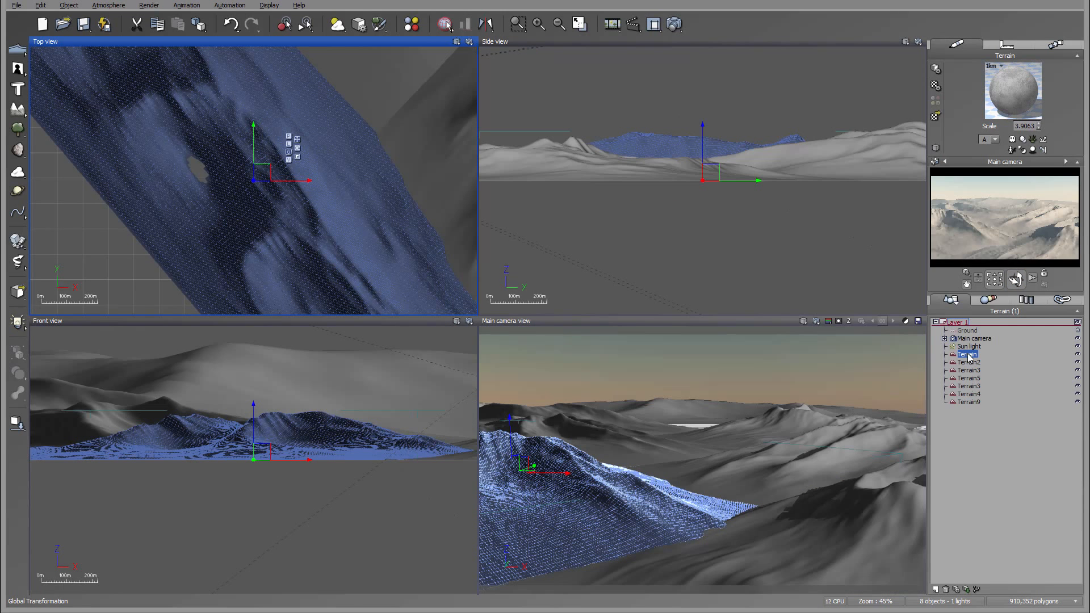
{"action": "left_click", "coordinate": [970, 402], "text": "shift"}
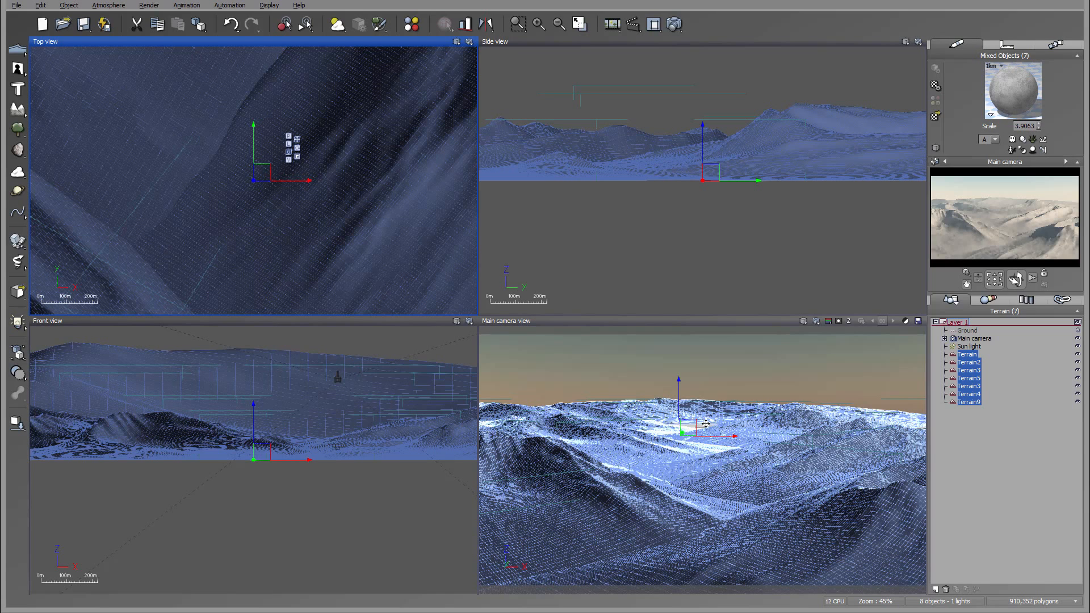
{"action": "left_click", "coordinate": [967, 331]}
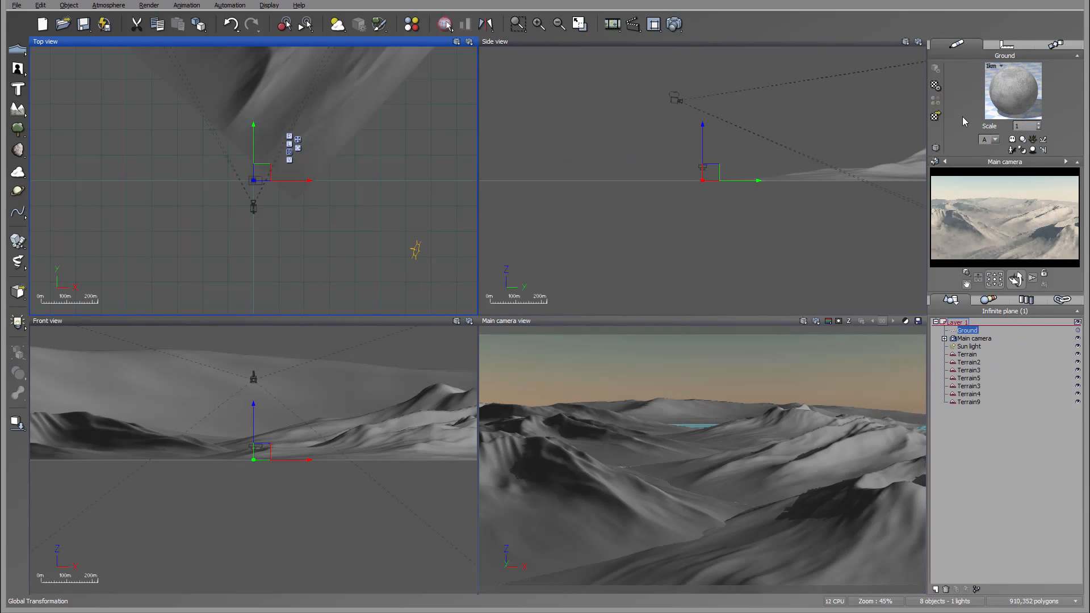
{"action": "left_click", "coordinate": [934, 115]}
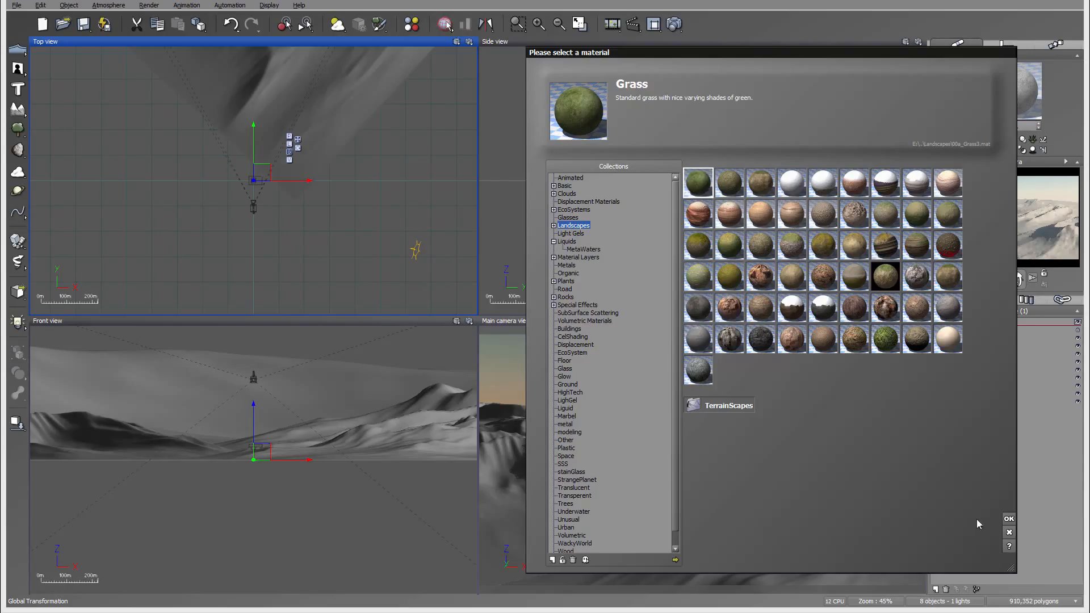
{"action": "left_click", "coordinate": [1008, 518]}
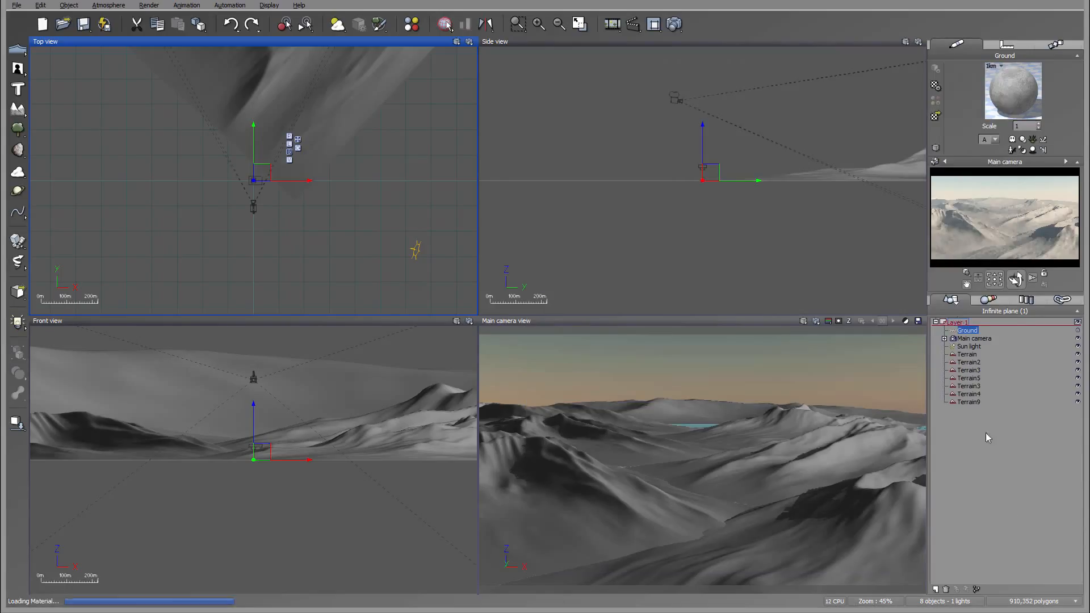
Step: Add the Grass material from the Landscapes collection as a layer on the Default material shared by all seven terrains
{"action": "left_click", "coordinate": [969, 355]}
{"action": "left_click", "coordinate": [969, 402], "text": "shift"}
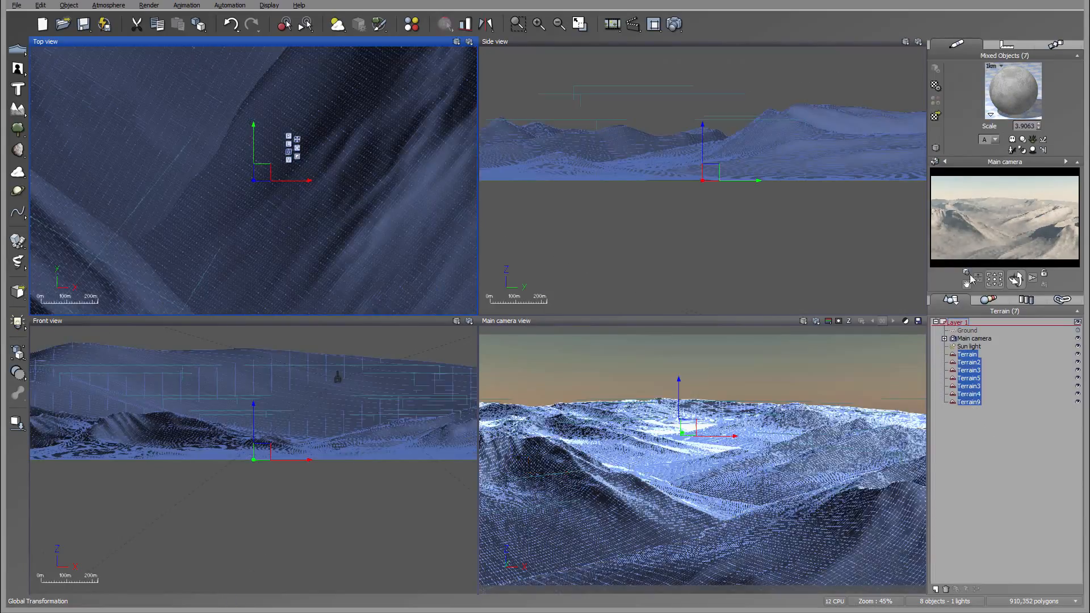
{"action": "double_click", "coordinate": [998, 81]}
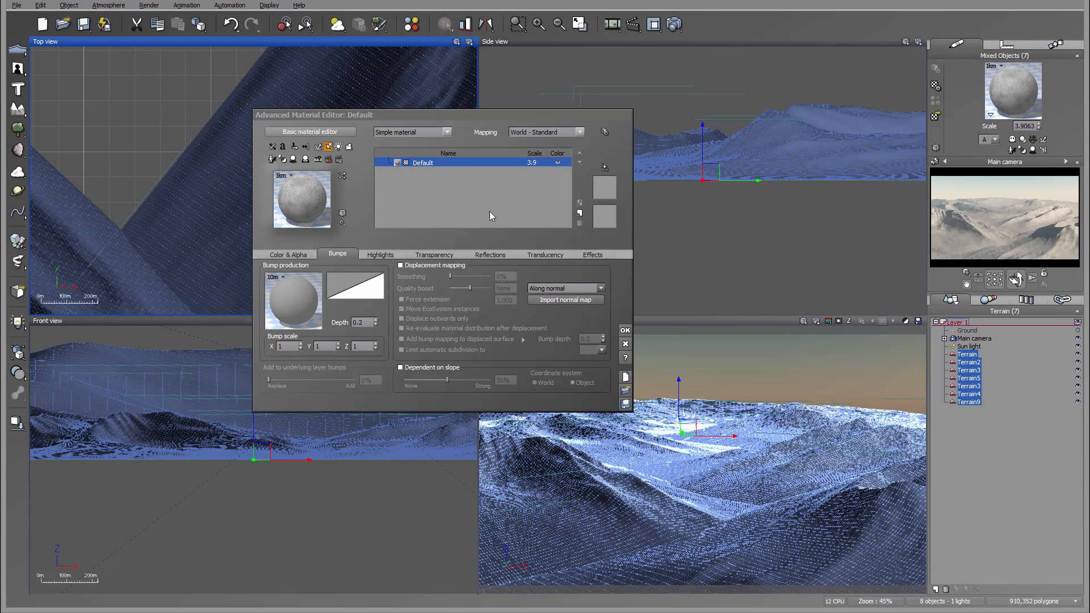
{"action": "left_click", "coordinate": [579, 213]}
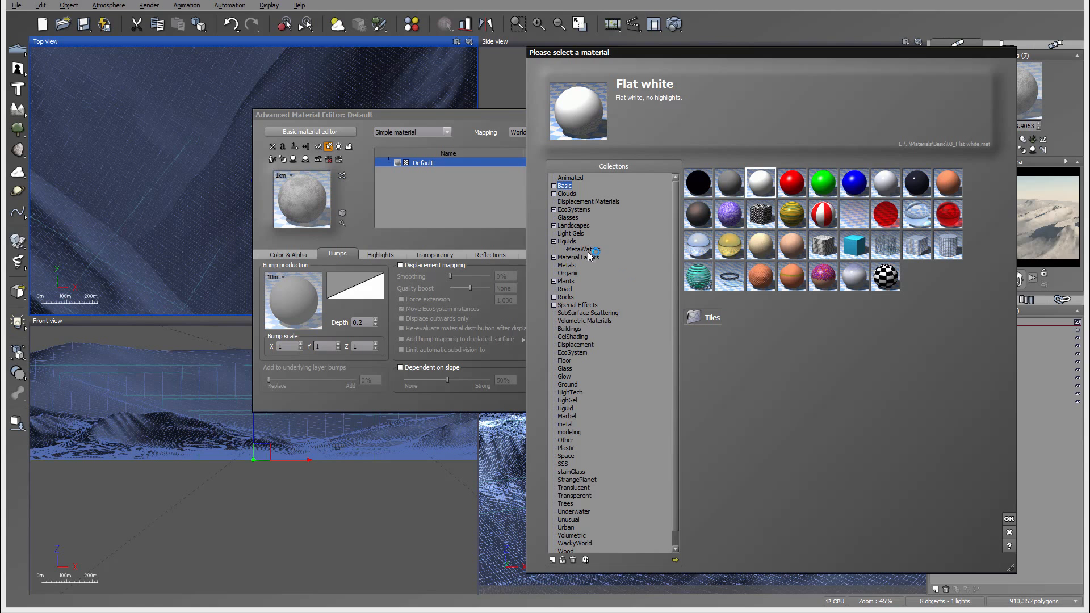
{"action": "left_click", "coordinate": [574, 225]}
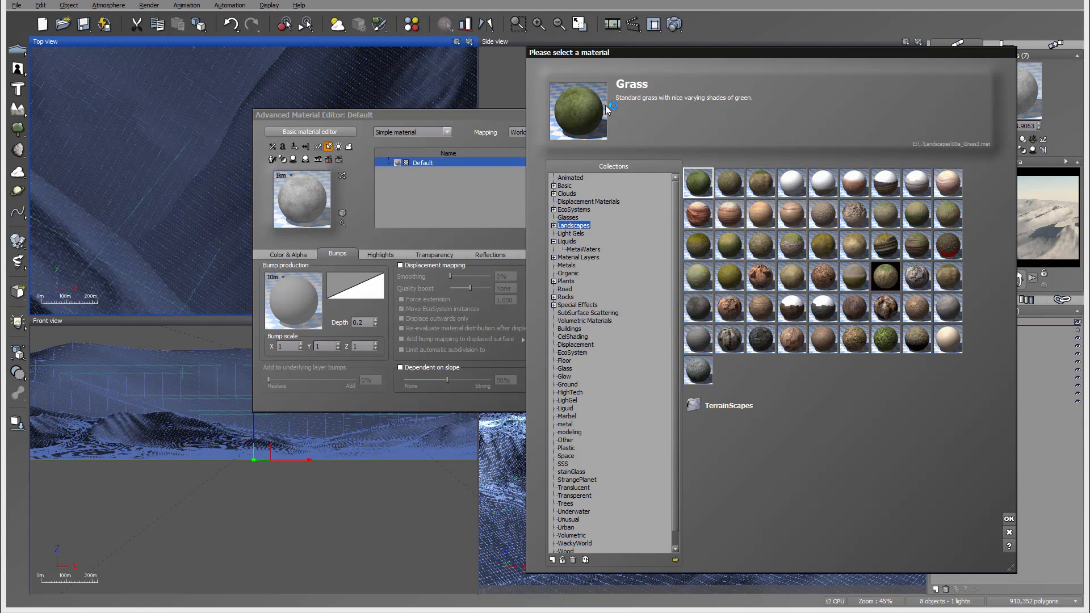
{"action": "left_click", "coordinate": [1009, 518]}
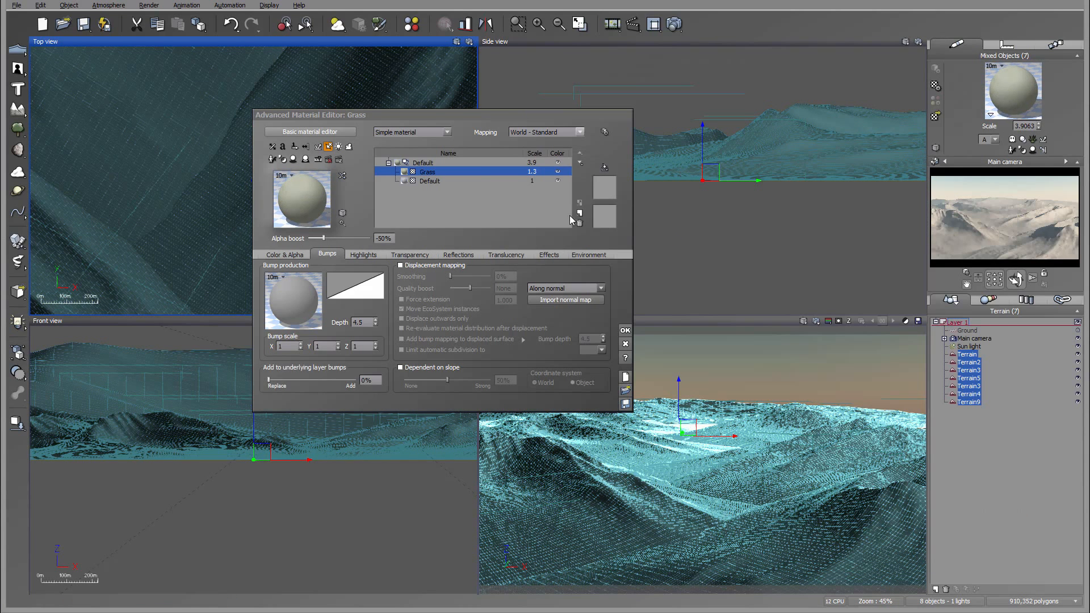
Step: Set the scale of the layered Default material and its Grass layer to 1, and the Grass layer's alpha boost to 0%
{"action": "double_click", "coordinate": [541, 162]}
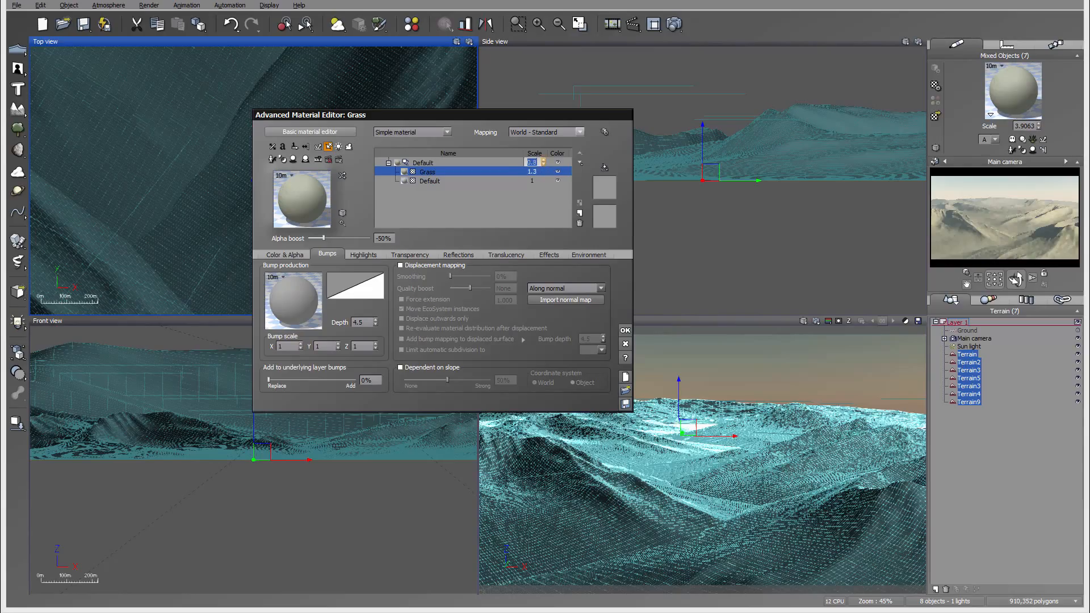
{"action": "left_click", "coordinate": [543, 172]}
{"action": "left_click", "coordinate": [542, 173]}
{"action": "left_click", "coordinate": [396, 239]}
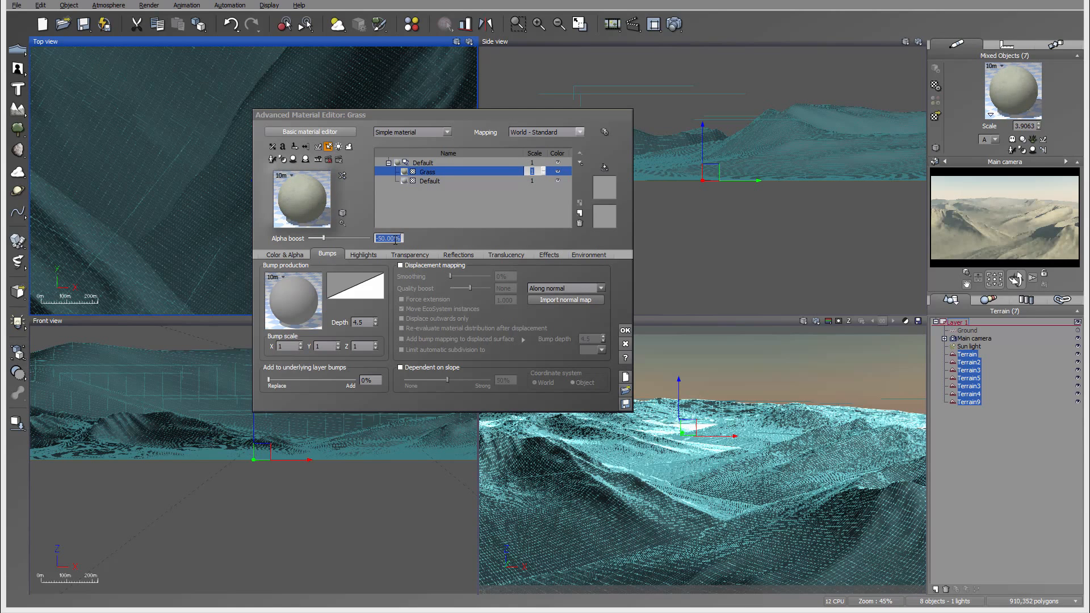
{"action": "type", "text": "0"}
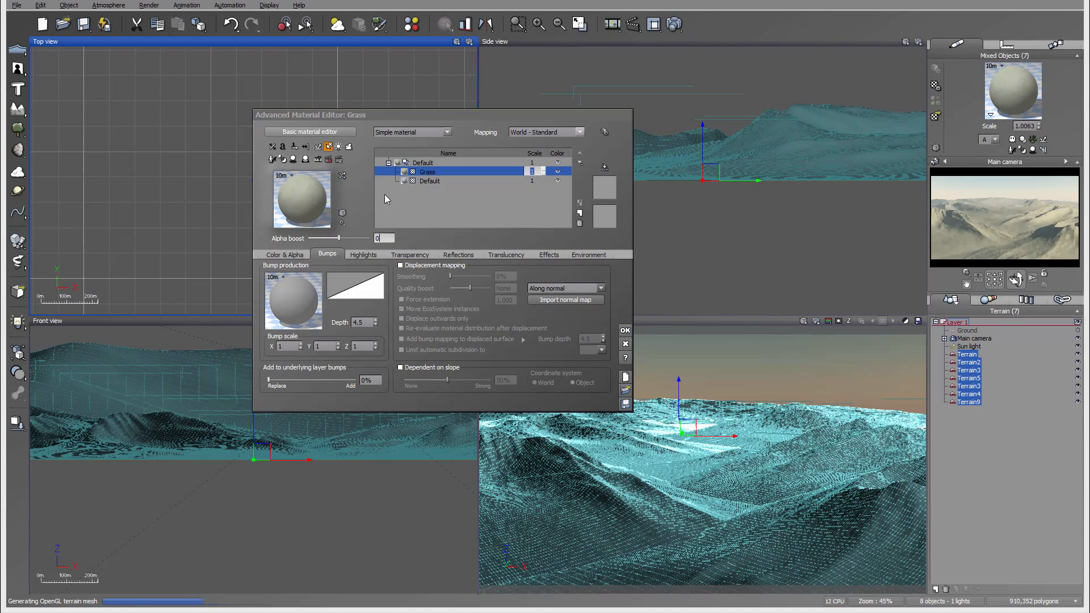
{"action": "left_click", "coordinate": [424, 219]}
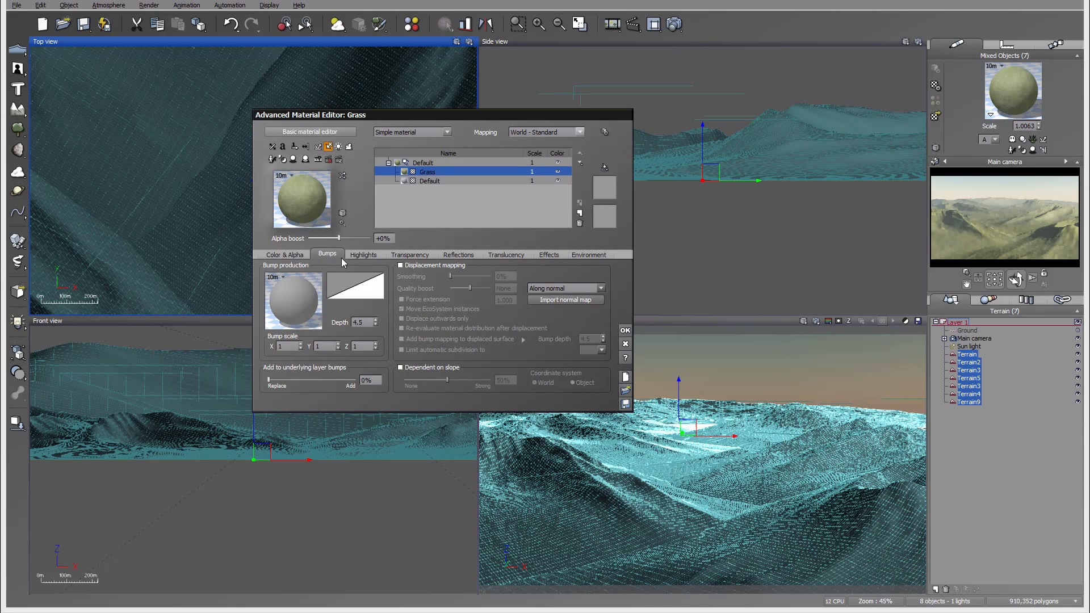
Step: Set the Grass layer's bump depth to 0.5 with 54% added to underlying bumps, and limit its slope range to 0–26° with 11% steep fuzziness
{"action": "left_click", "coordinate": [368, 322]}
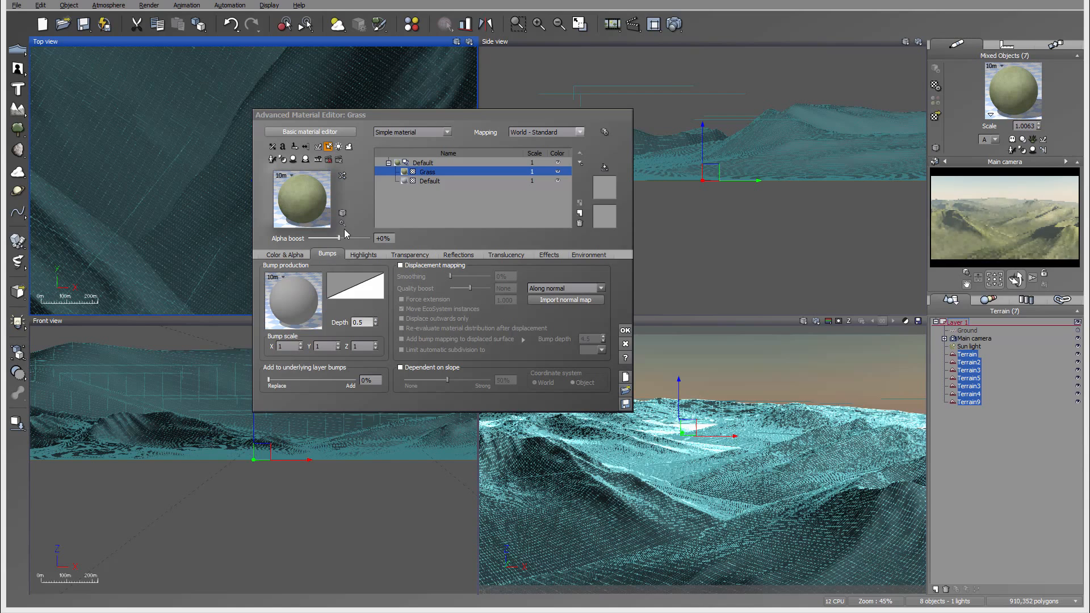
{"action": "left_click_drag", "start_coordinate": [301, 376], "coordinate": [316, 377]}
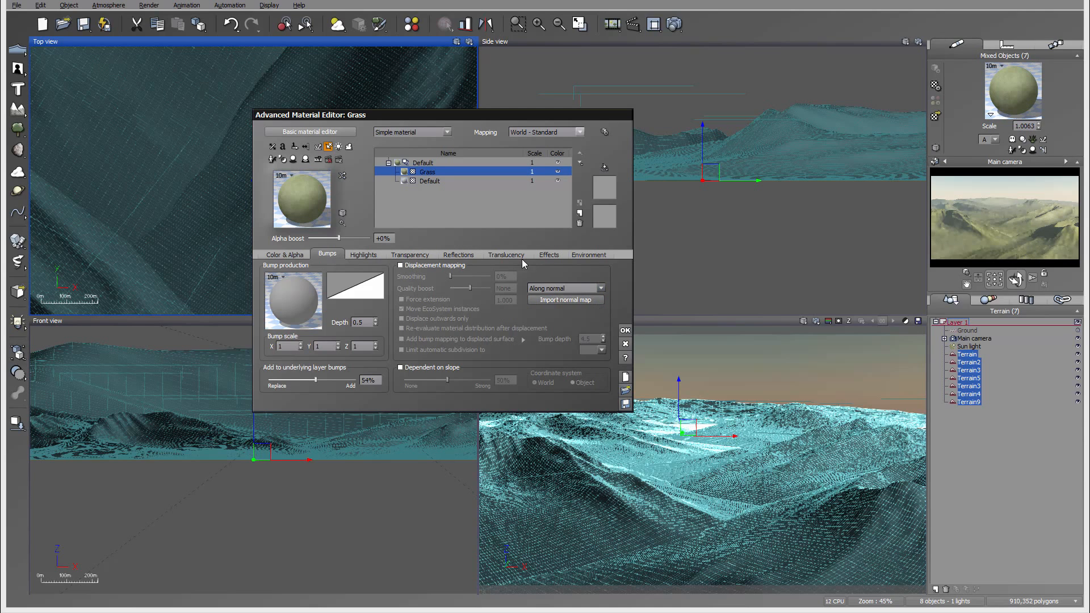
{"action": "left_click", "coordinate": [579, 254]}
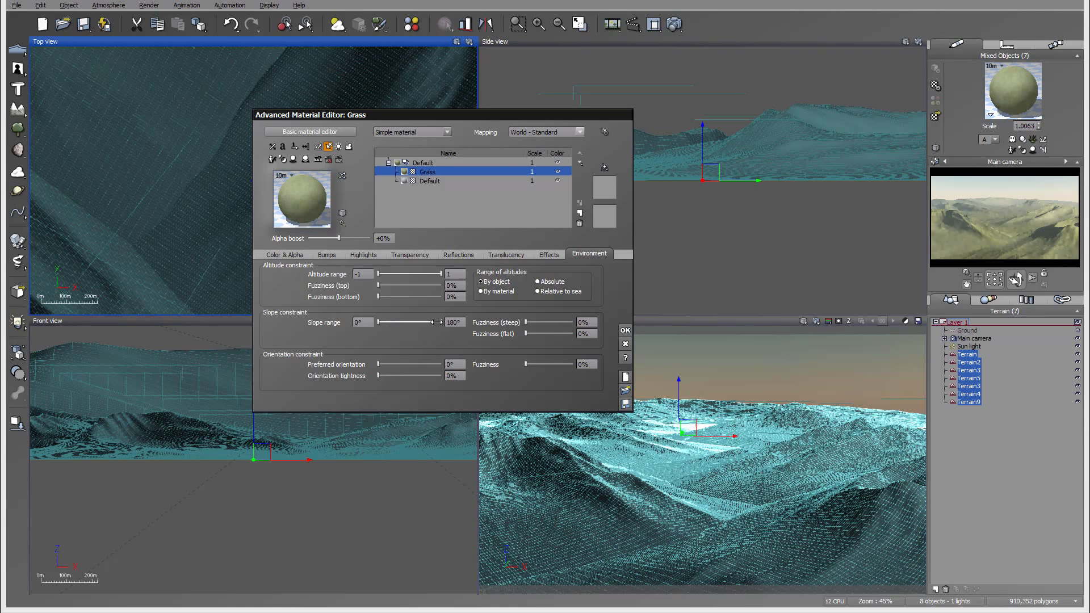
{"action": "left_click_drag", "start_coordinate": [442, 322], "coordinate": [388, 323]}
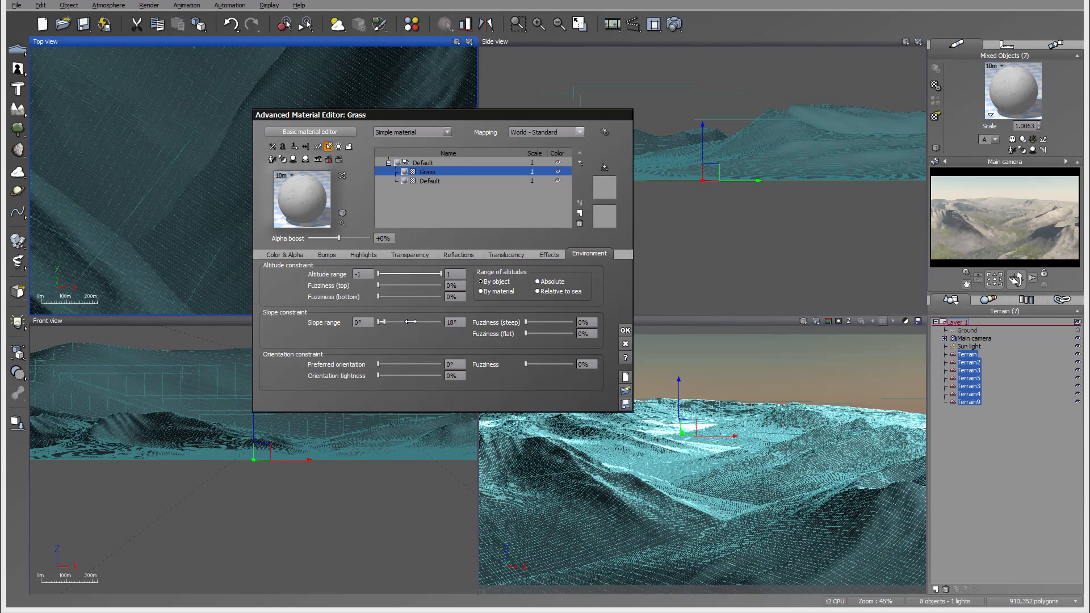
{"action": "left_click_drag", "start_coordinate": [414, 321], "coordinate": [414, 323]}
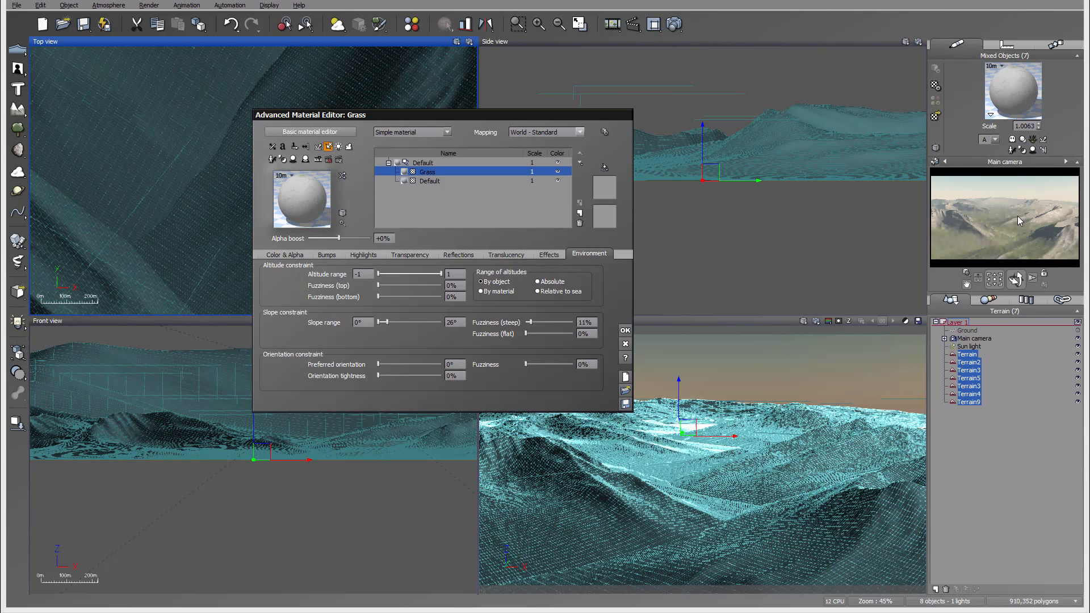
Step: Render the scene to check the grass distribution, accept the post-render options and close the render display
{"action": "left_click", "coordinate": [673, 24]}
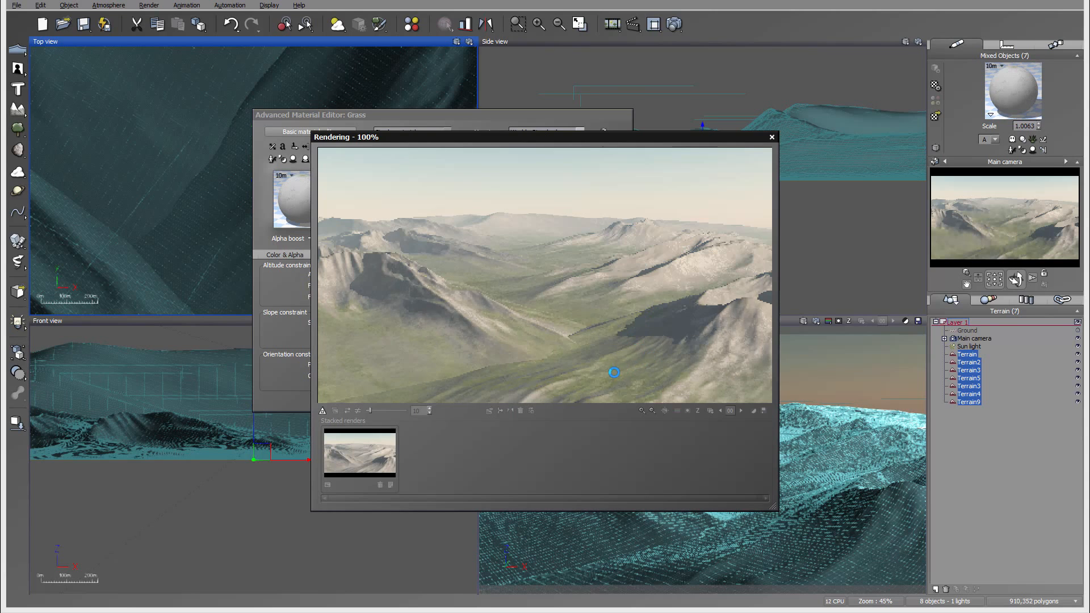
{"action": "left_click", "coordinate": [793, 326]}
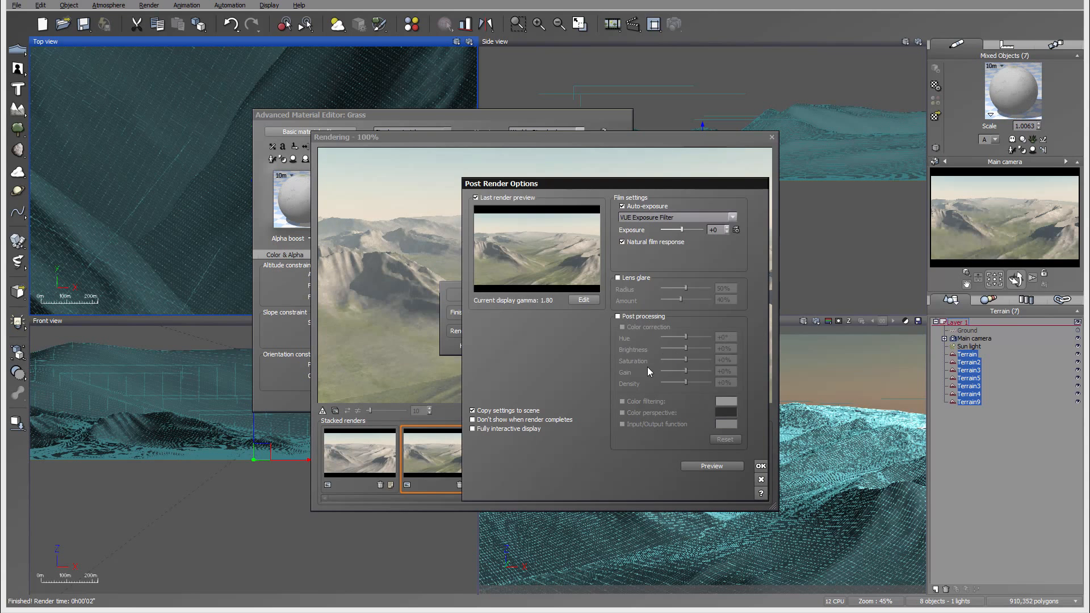
{"action": "left_click", "coordinate": [761, 466]}
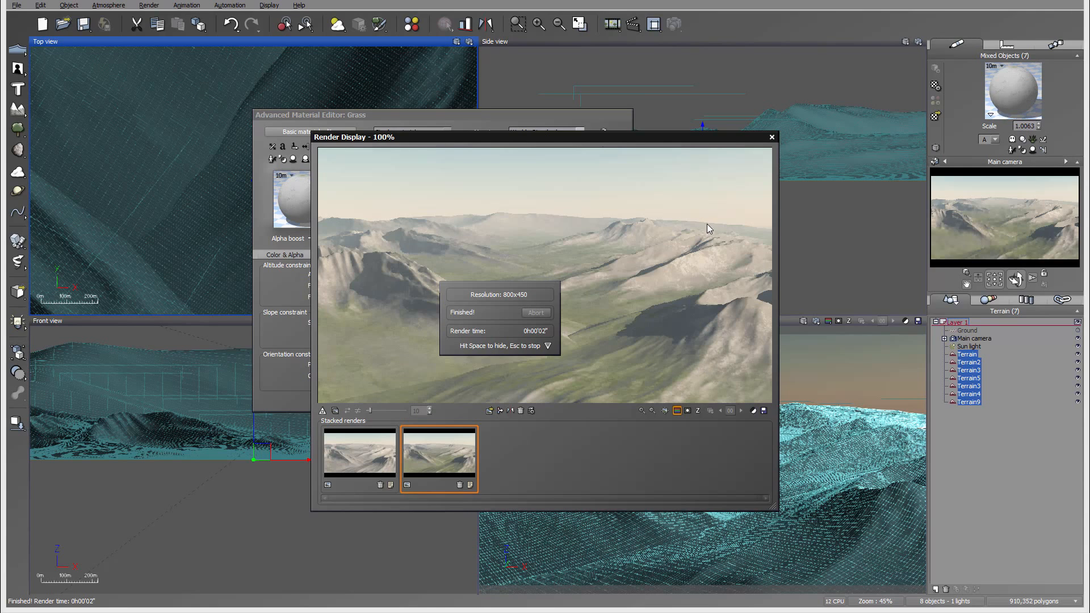
{"action": "key", "text": "space"}
{"action": "left_click", "coordinate": [772, 138]}
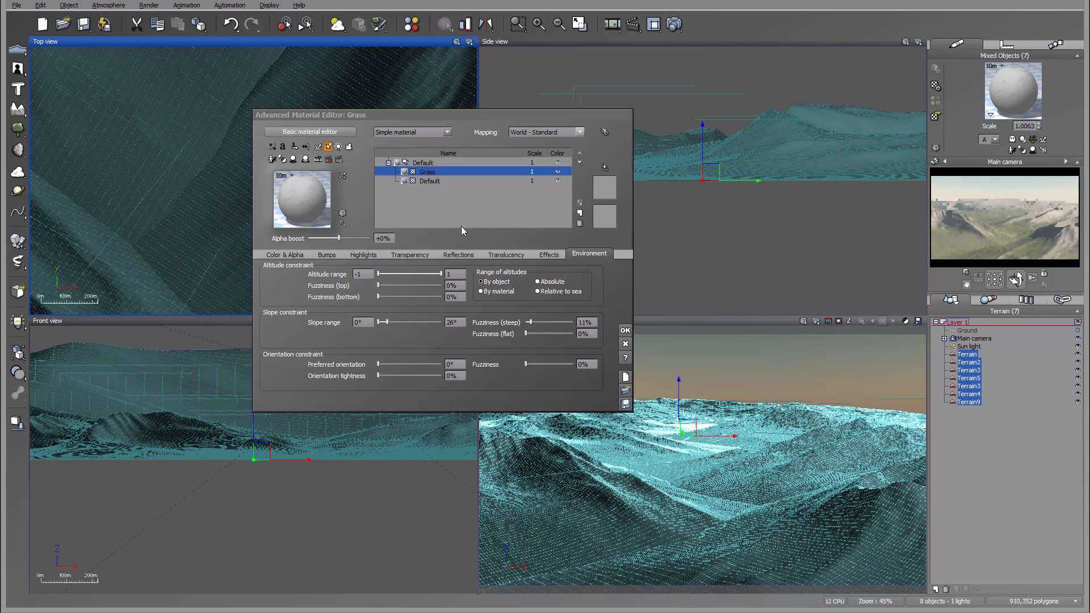
Step: Add a second Grass material from the Landscapes collection as the top layer and set its alpha boost to 0%
{"action": "left_click", "coordinate": [579, 214]}
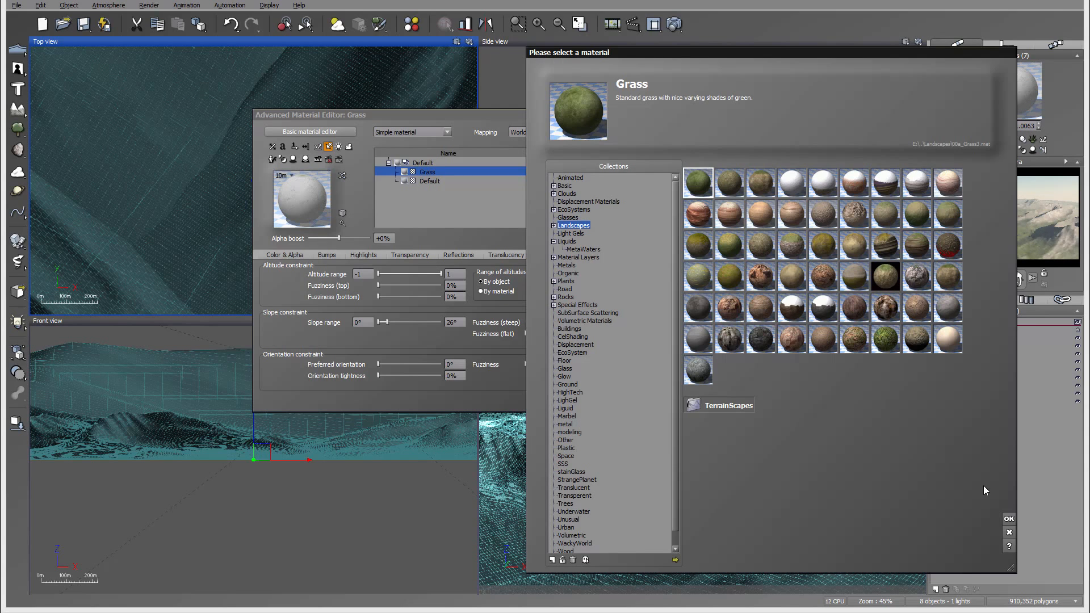
{"action": "left_click", "coordinate": [1009, 518]}
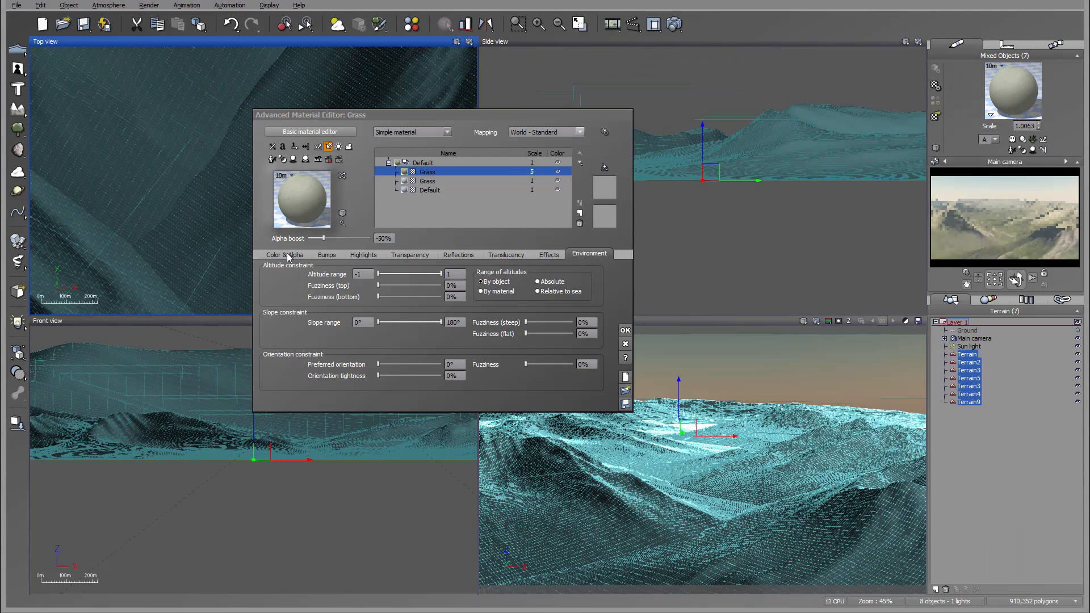
{"action": "left_click", "coordinate": [389, 238]}
{"action": "type", "text": "0"}
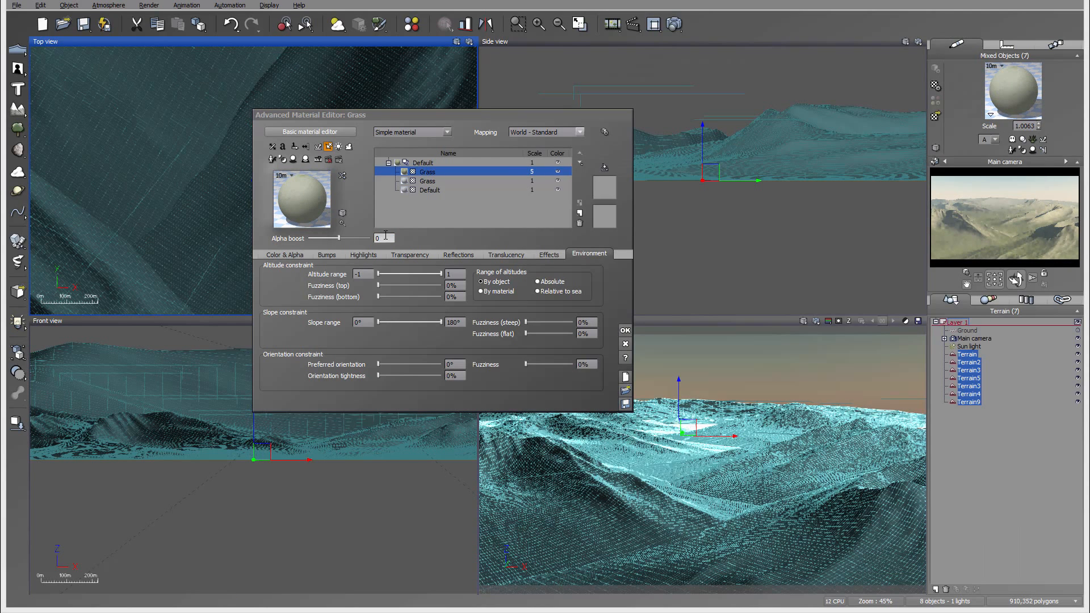
Step: Change the top Grass layer's overall color to a tan with Hue 32, Lum 87 and Sat 80
{"action": "left_click", "coordinate": [285, 255]}
{"action": "left_click", "coordinate": [510, 278]}
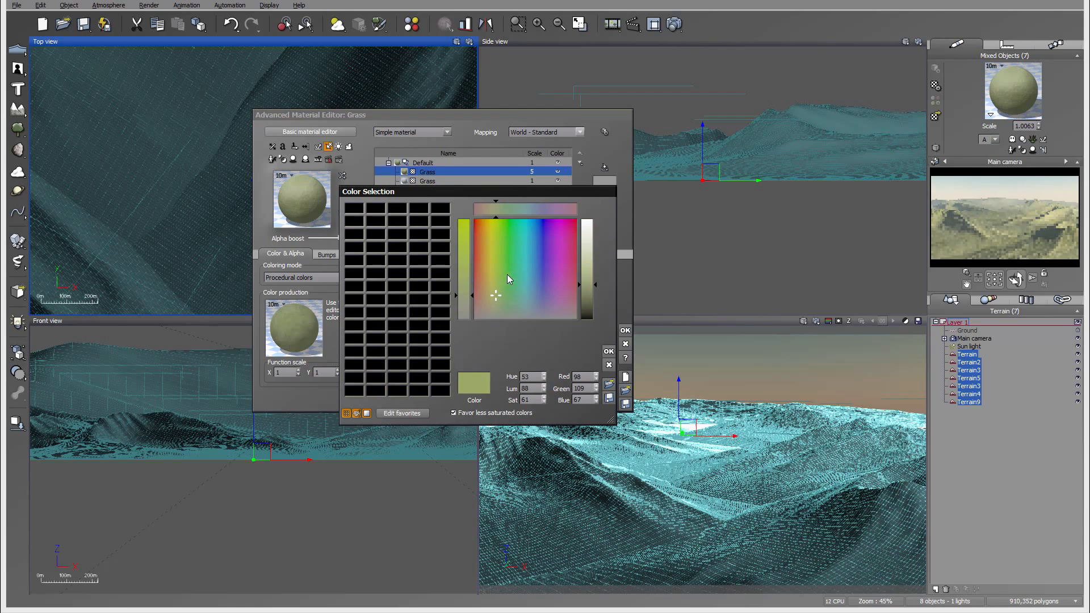
{"action": "left_click", "coordinate": [488, 288]}
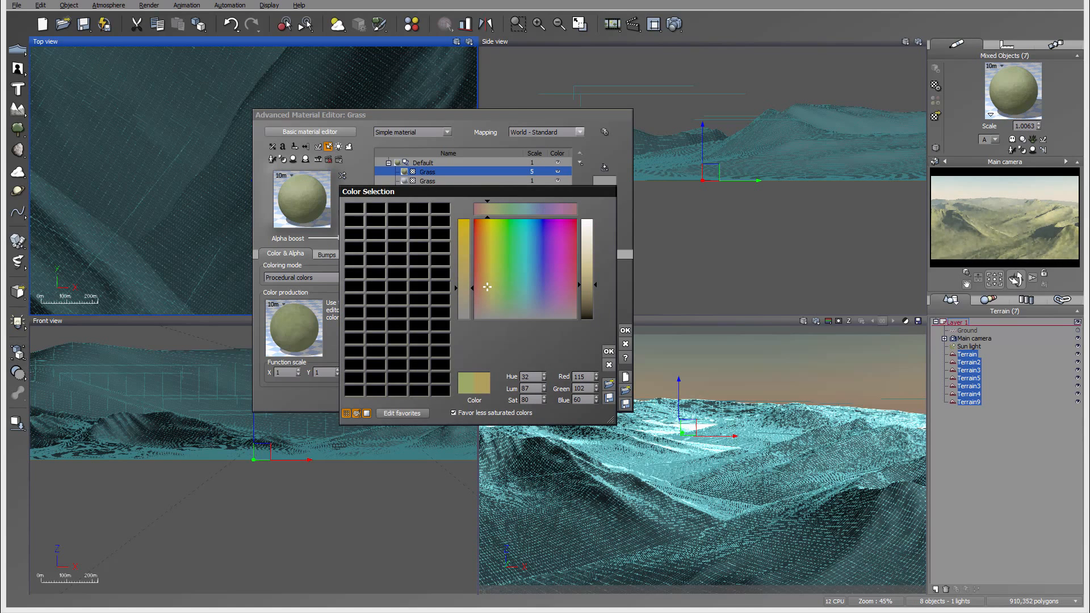
{"action": "left_click", "coordinate": [608, 352]}
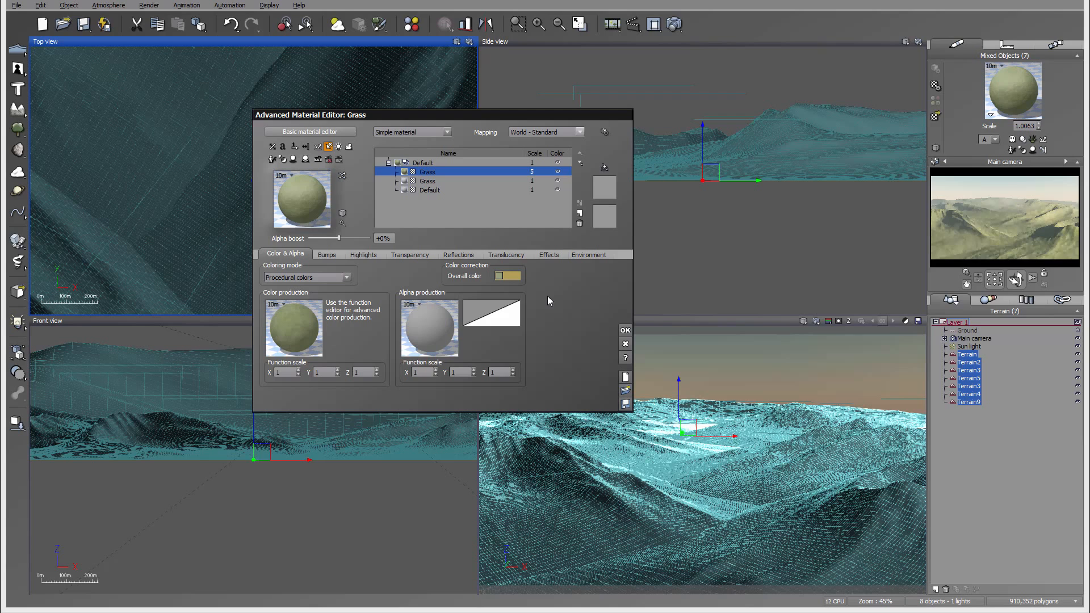
Step: Set the top Grass layer's bump depth to 0.5
{"action": "left_click", "coordinate": [327, 254]}
{"action": "left_click", "coordinate": [360, 322]}
{"action": "type", "text": "0.5"}
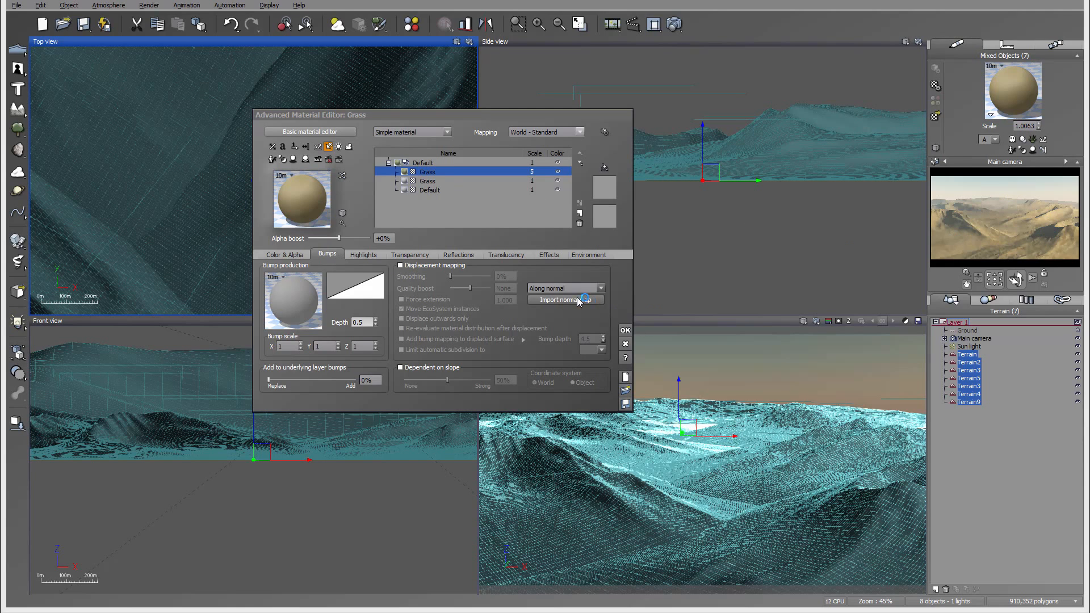
Step: Limit the top Grass layer's altitude range to -1 to 0.01 with 28% top fuzziness
{"action": "left_click", "coordinate": [591, 253]}
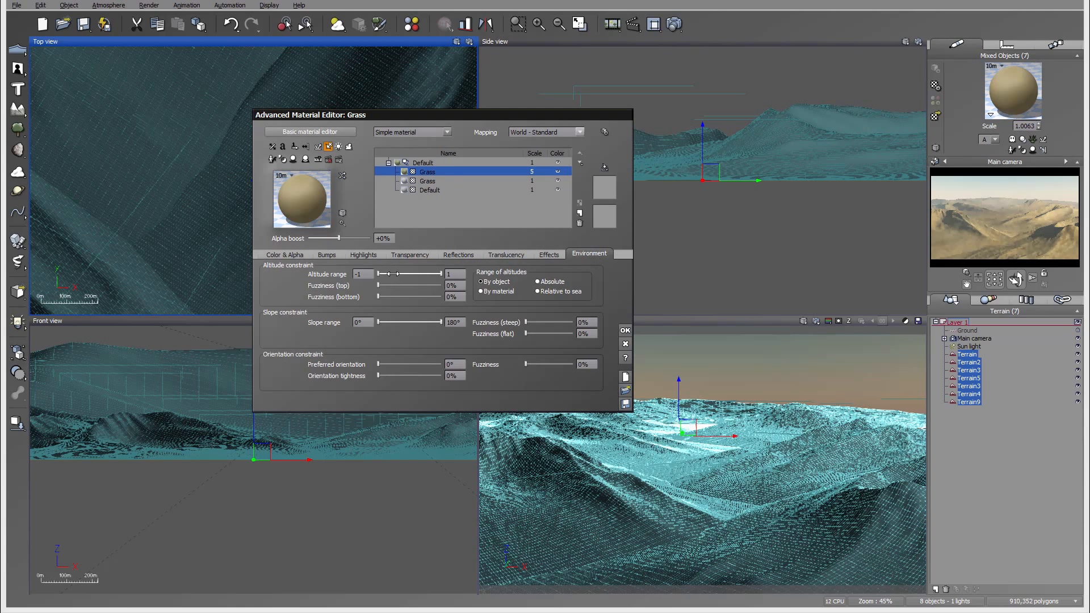
{"action": "left_click_drag", "start_coordinate": [379, 273], "coordinate": [411, 274]}
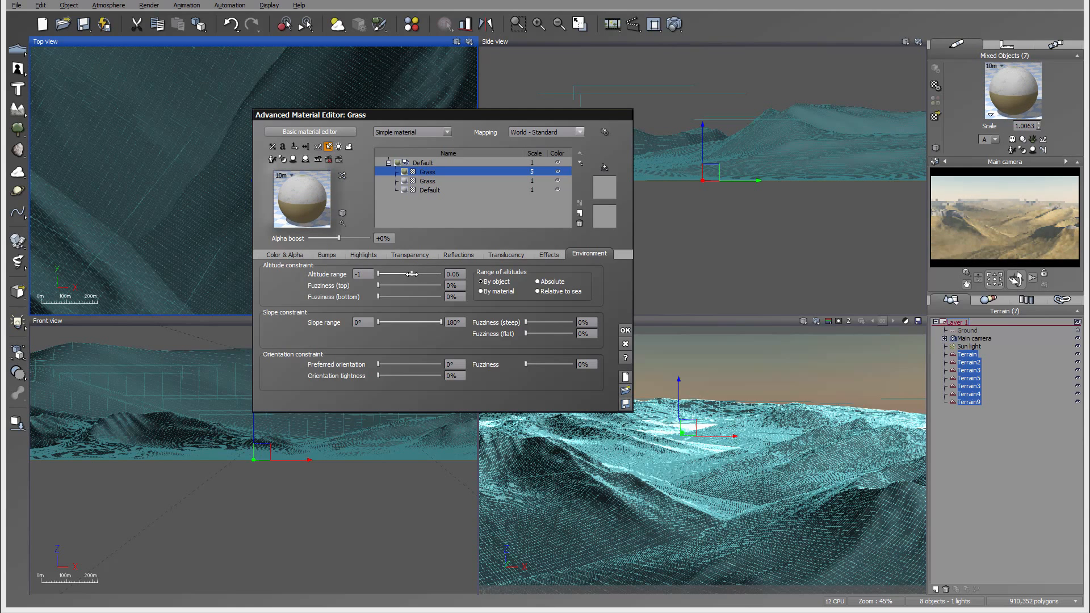
{"action": "left_click_drag", "start_coordinate": [409, 273], "coordinate": [388, 284]}
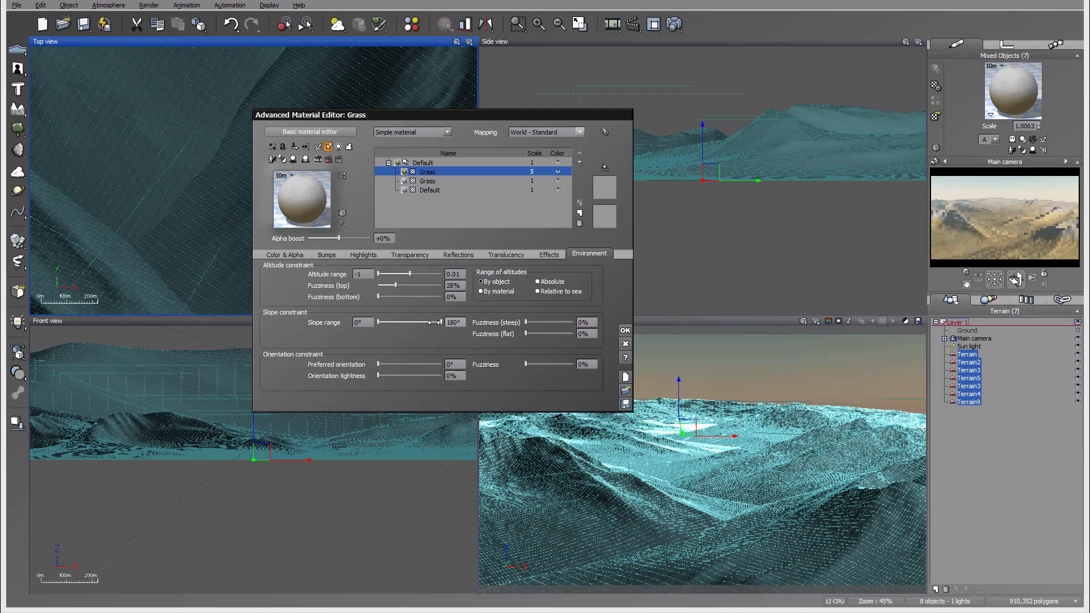
Step: Limit the top Grass layer's slope range to 0–32° with 11% steep fuzziness
{"action": "left_click_drag", "start_coordinate": [442, 322], "coordinate": [410, 321]}
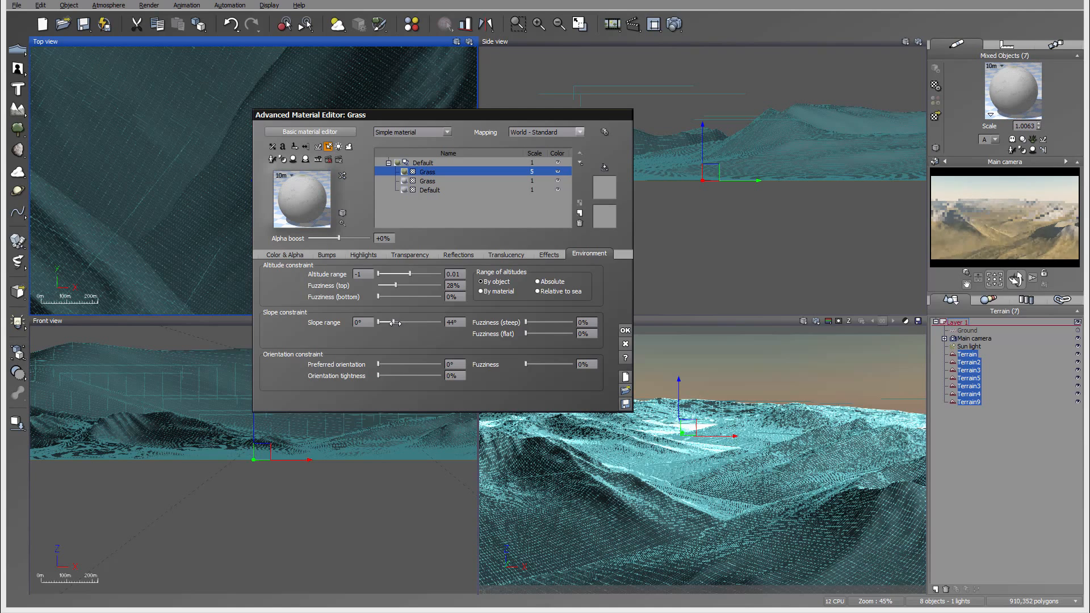
{"action": "left_click_drag", "start_coordinate": [394, 323], "coordinate": [391, 323]}
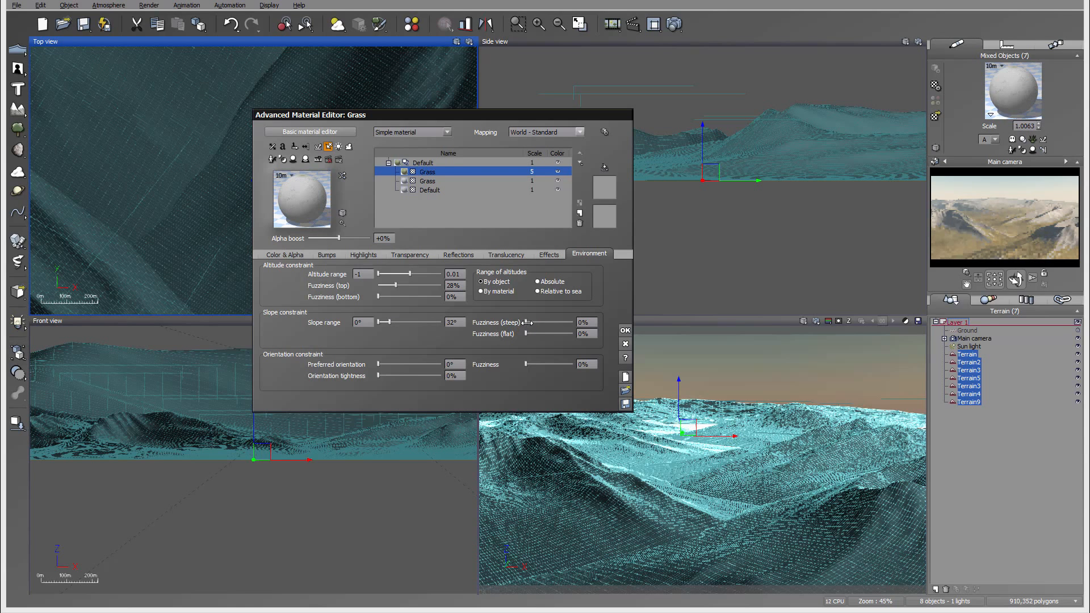
{"action": "mouse_move", "coordinate": [520, 203]}
{"action": "left_mouse_down"}
{"action": "mouse_move", "coordinate": [532, 323]}
{"action": "mouse_move", "coordinate": [522, 198]}
{"action": "left_mouse_up"}
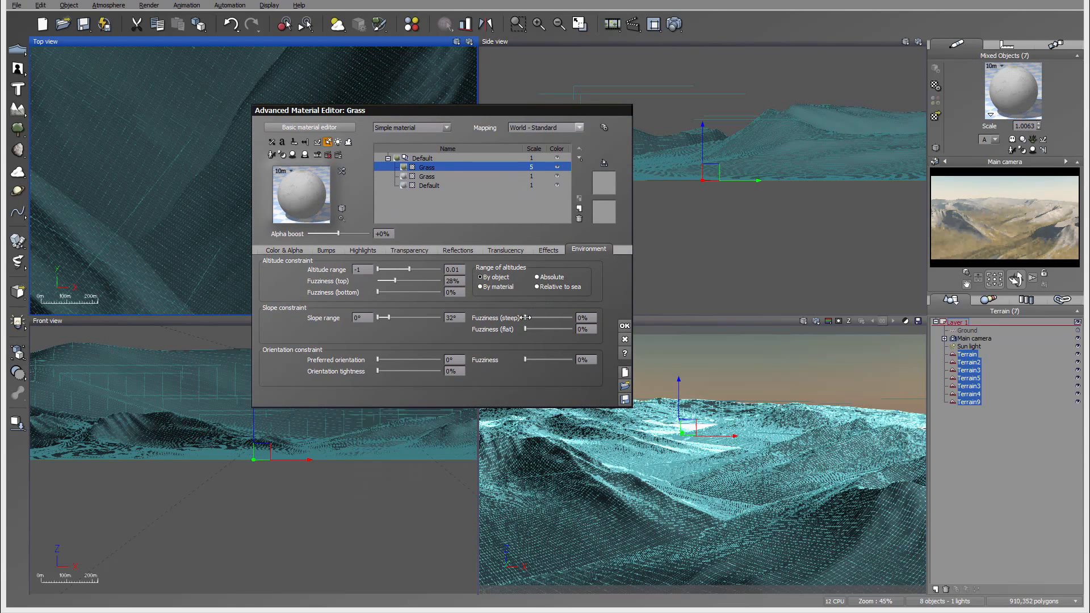
{"action": "left_click_drag", "start_coordinate": [525, 317], "coordinate": [534, 317]}
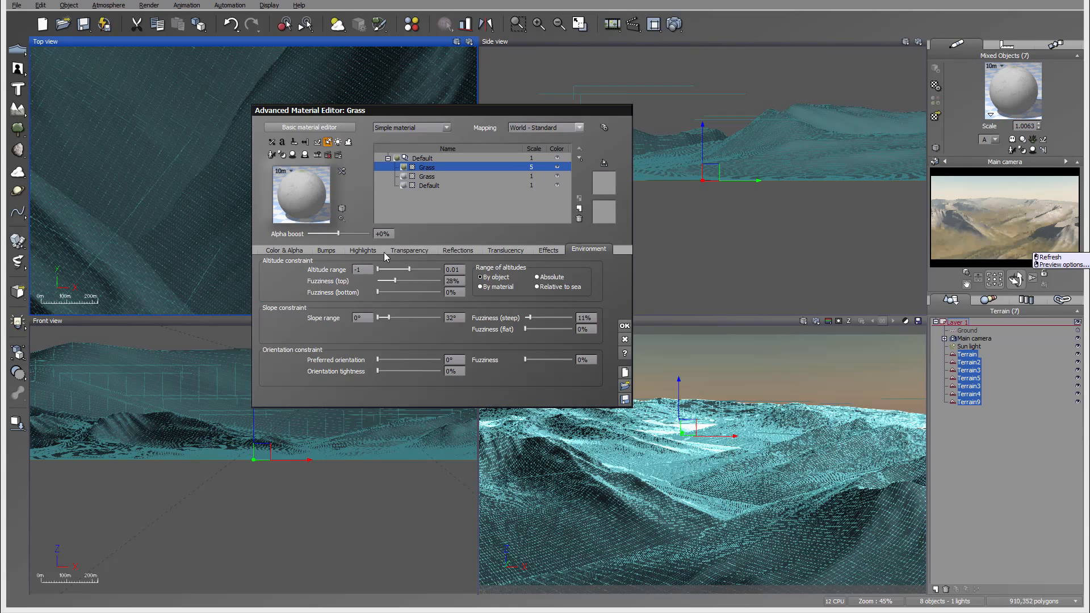
Step: Set the top Grass layer's global transparency to 100% and enable variable transparency
{"action": "left_click", "coordinate": [417, 250]}
{"action": "left_click_drag", "start_coordinate": [278, 270], "coordinate": [408, 271]}
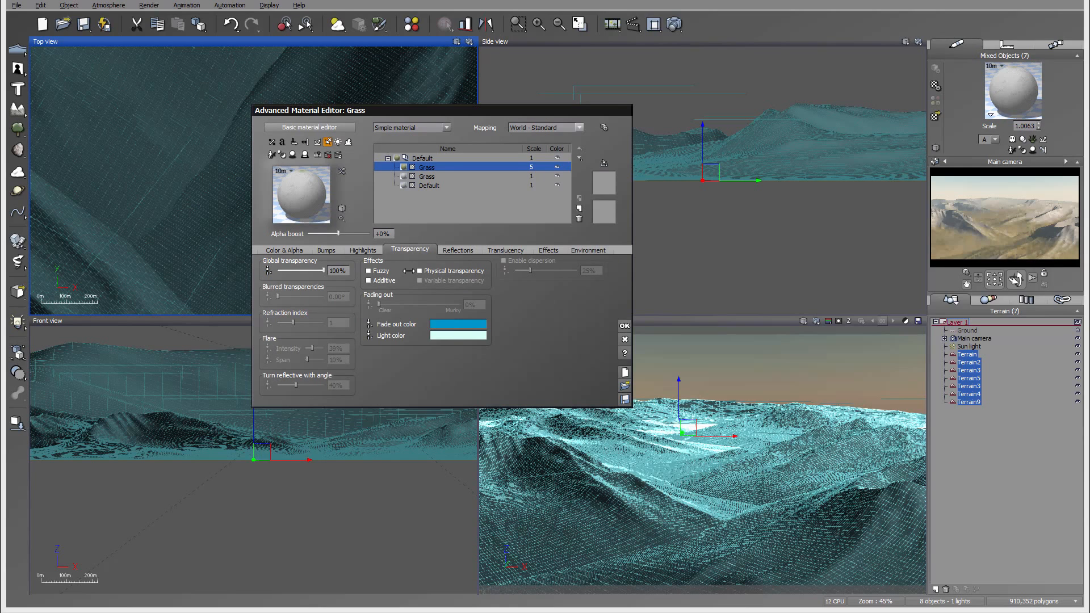
{"action": "left_click", "coordinate": [419, 281]}
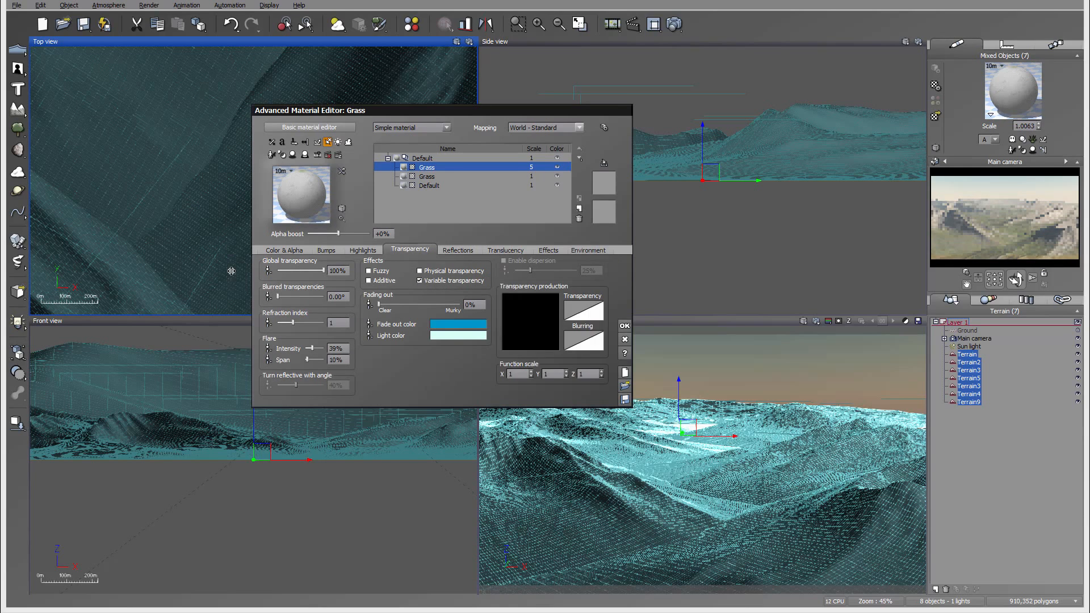
Step: Edit the transparency production function of the top Grass layer, adding a Grainy Fractal node and connecting it to the Alpha output
{"action": "right_click", "coordinate": [545, 323]}
{"action": "left_click", "coordinate": [562, 324]}
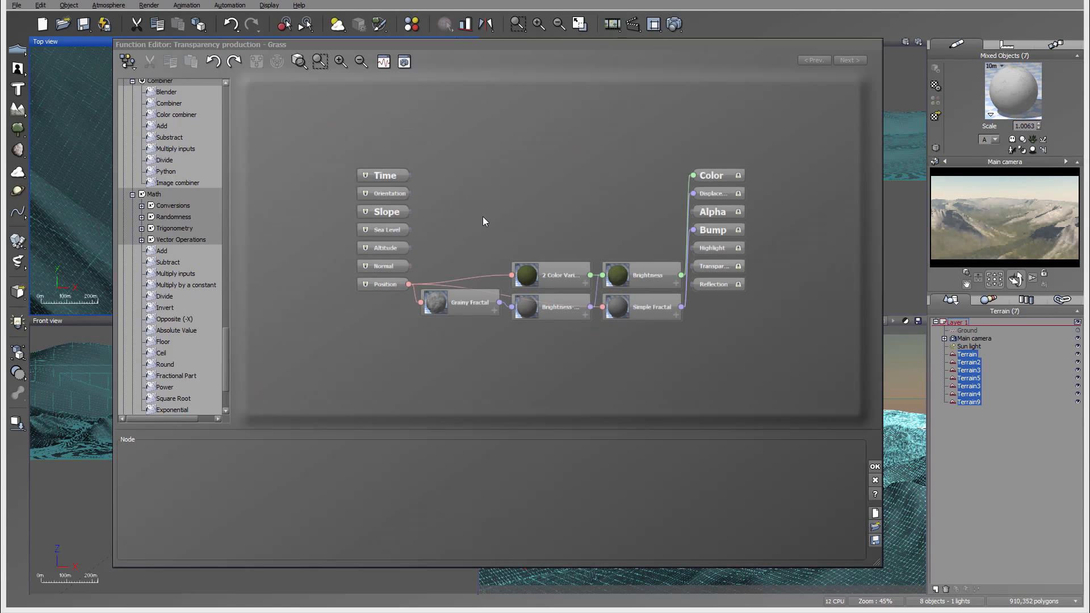
{"action": "left_click", "coordinate": [483, 217]}
{"action": "left_click_drag", "start_coordinate": [526, 195], "coordinate": [452, 212]}
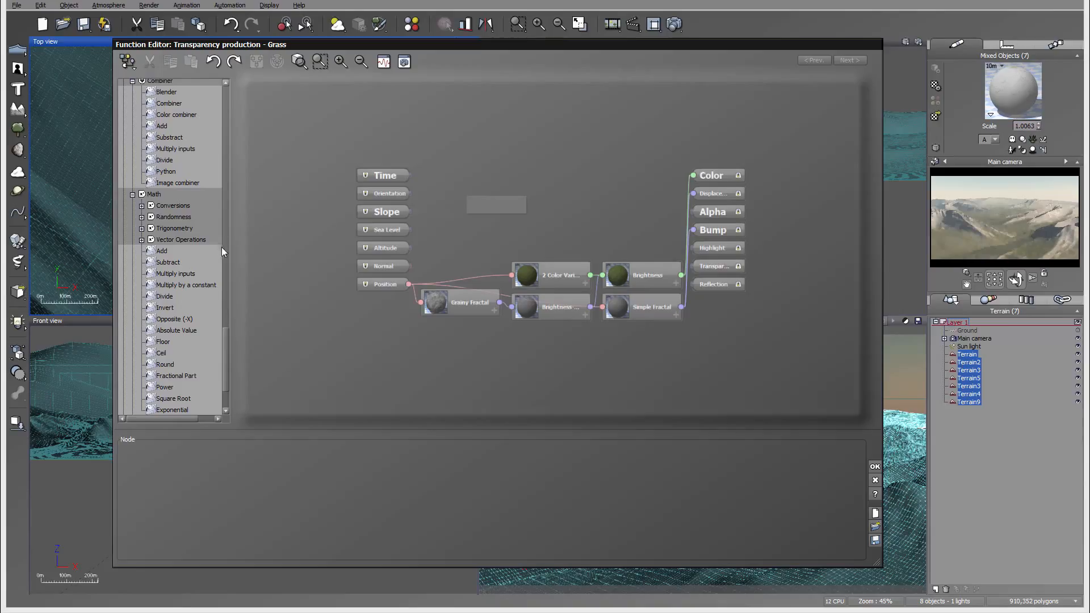
{"action": "left_click_drag", "start_coordinate": [225, 359], "coordinate": [225, 147]}
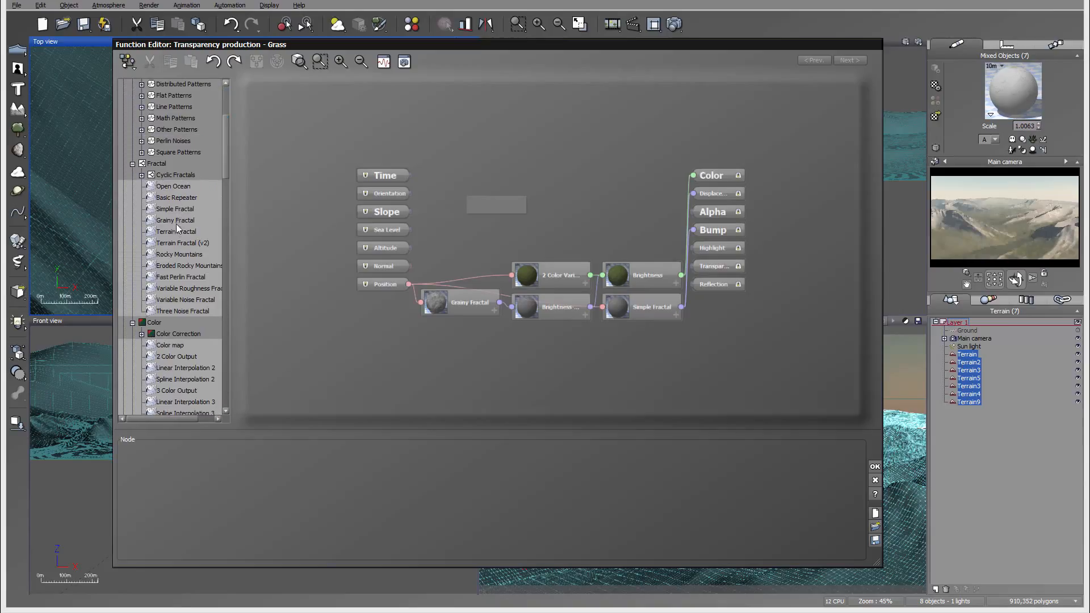
{"action": "left_click_drag", "start_coordinate": [172, 221], "coordinate": [520, 195]}
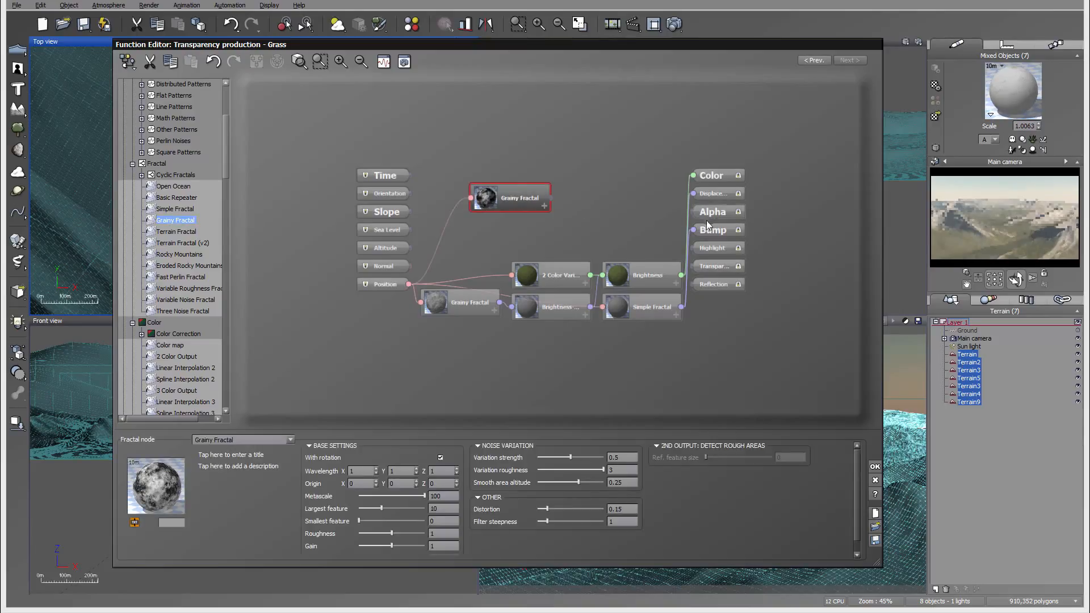
{"action": "left_click_drag", "start_coordinate": [693, 211], "coordinate": [545, 197]}
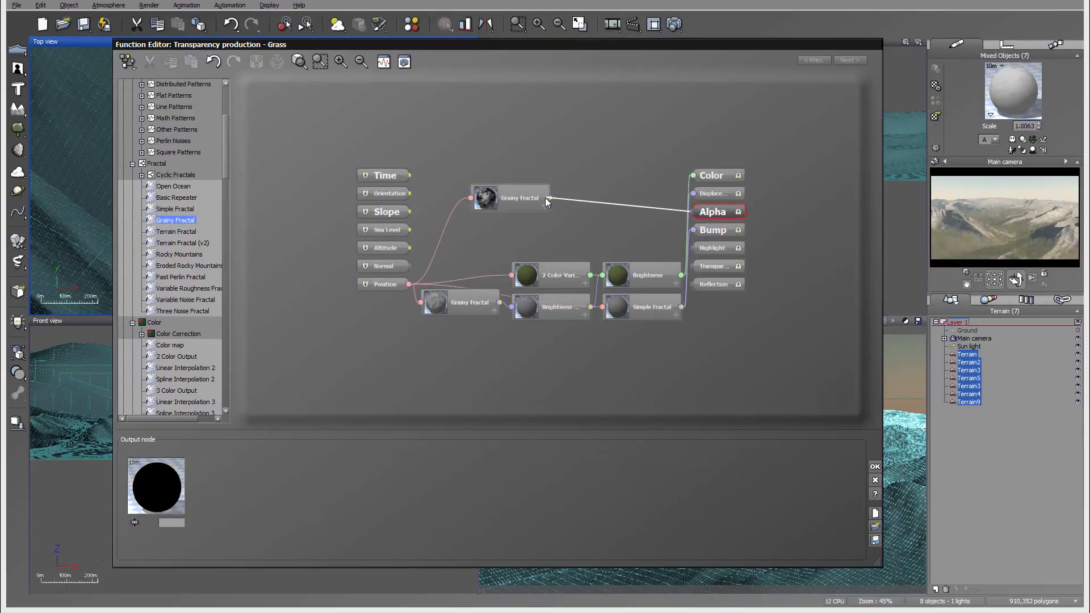
{"action": "left_click", "coordinate": [568, 206]}
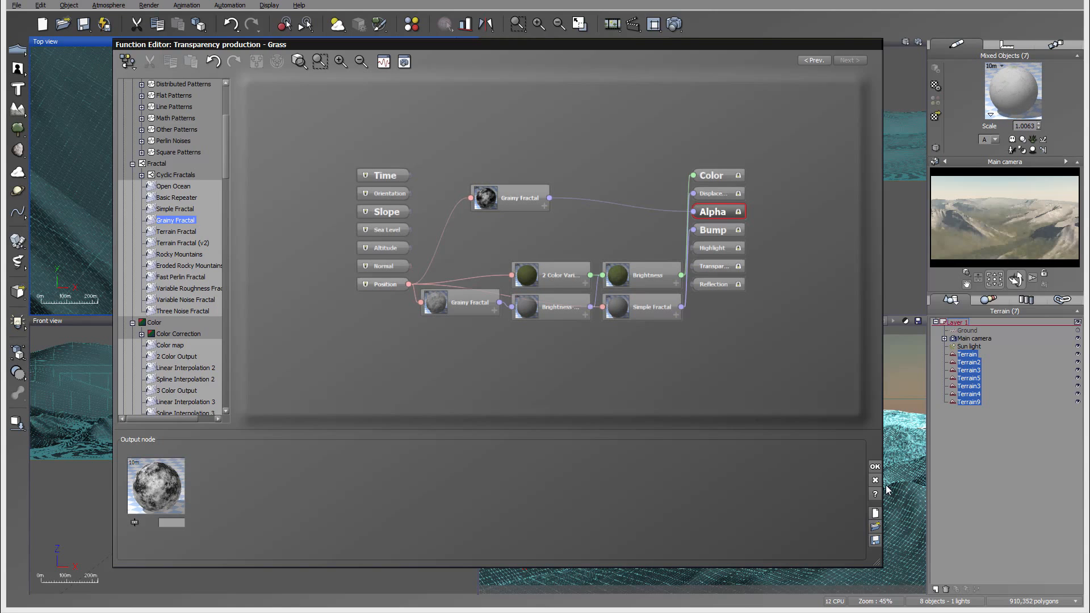
Step: Reopen the top Grass layer's transparency production function and connect the new Grainy Fractal node to the Transparency output
{"action": "left_click", "coordinate": [875, 466]}
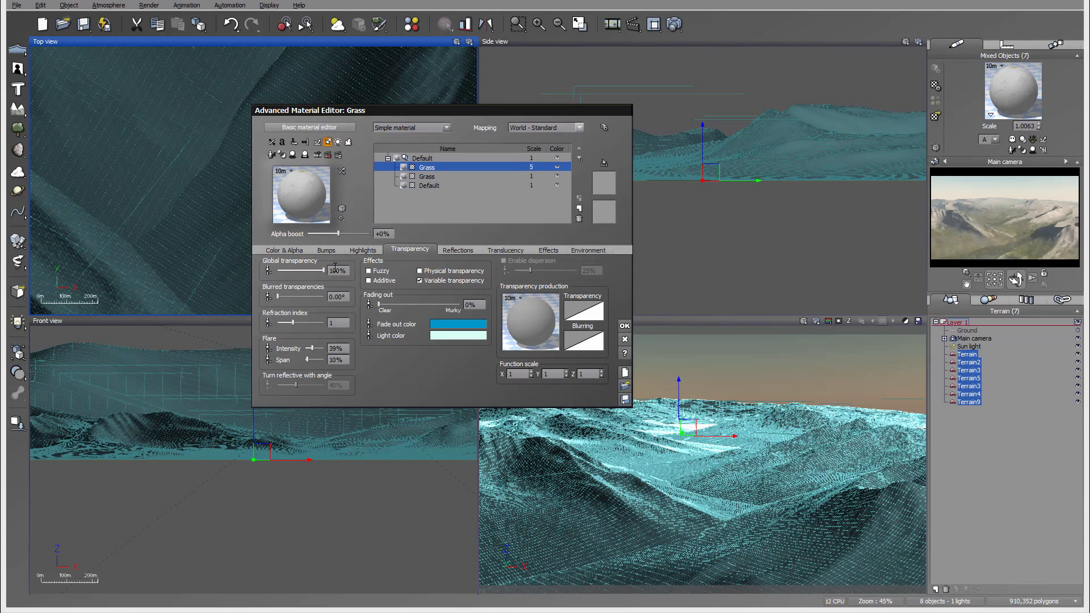
{"action": "left_click", "coordinate": [284, 250]}
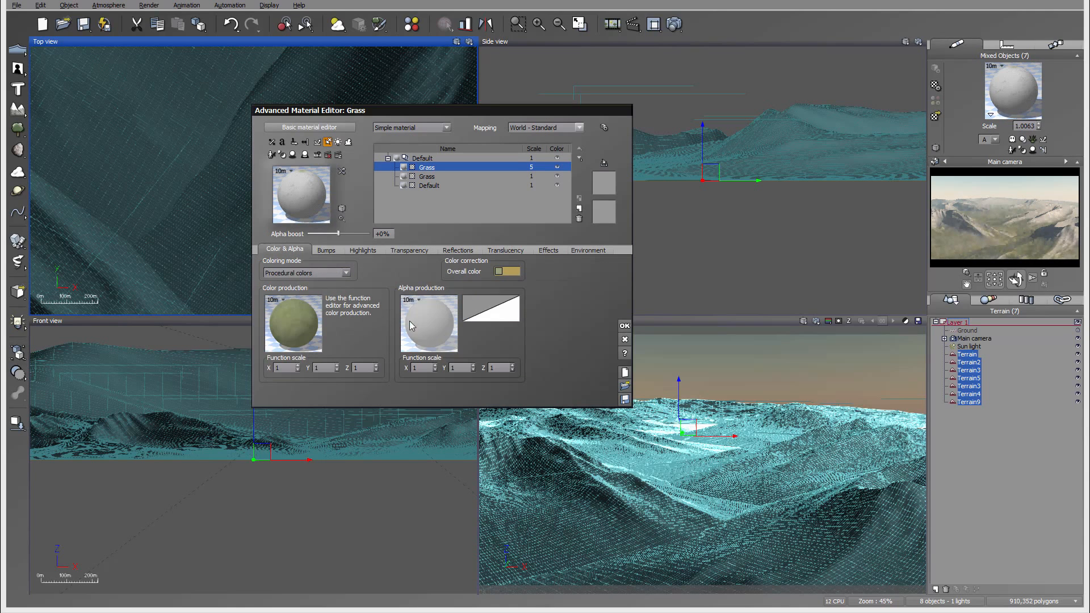
{"action": "left_click", "coordinate": [506, 250]}
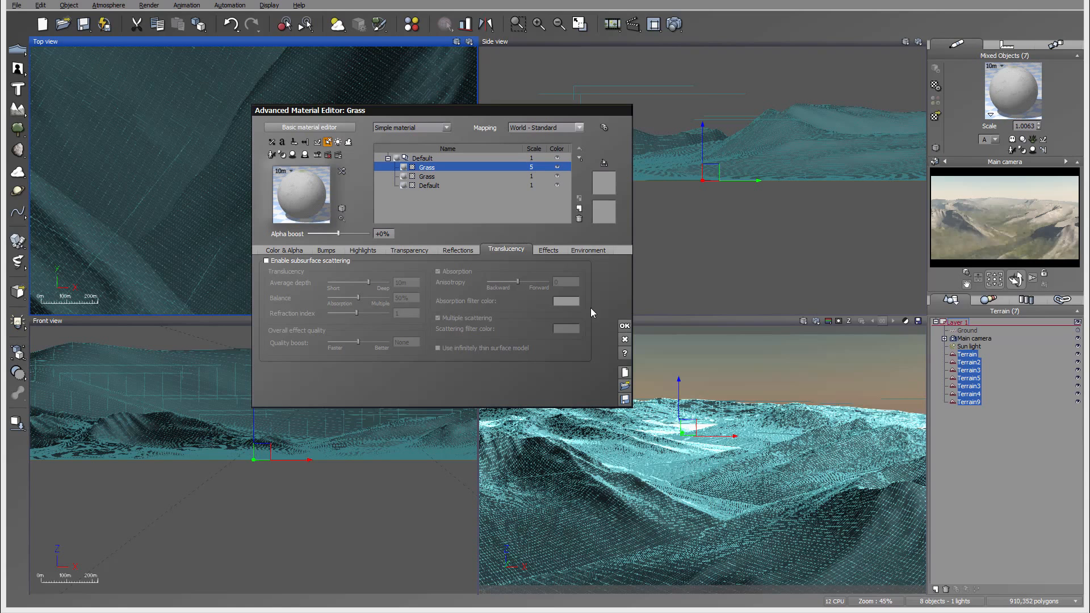
{"action": "left_click", "coordinate": [409, 250]}
{"action": "right_click", "coordinate": [537, 324]}
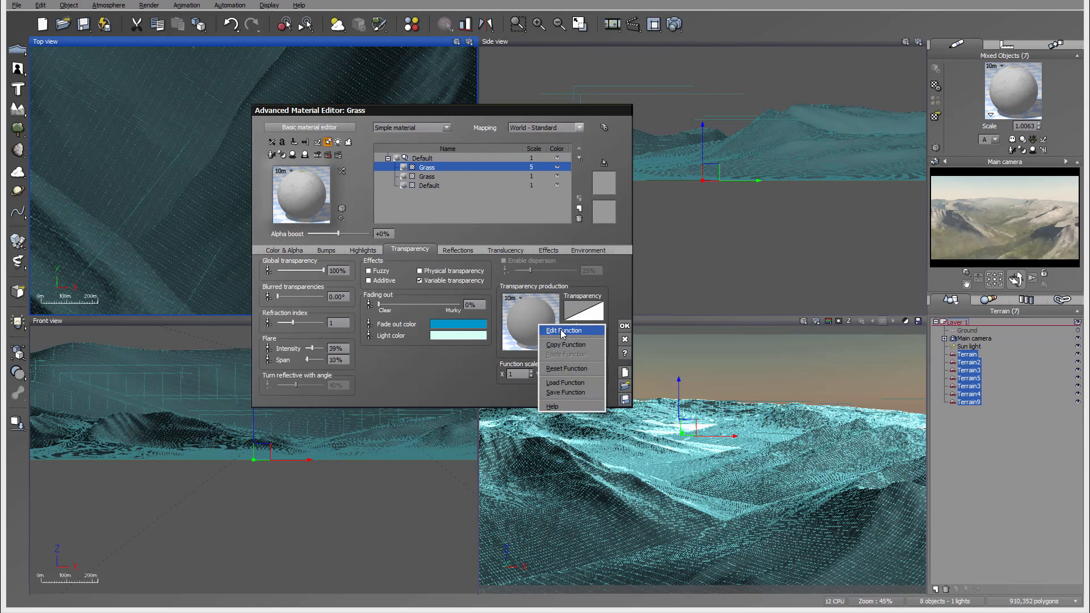
{"action": "left_click", "coordinate": [559, 332]}
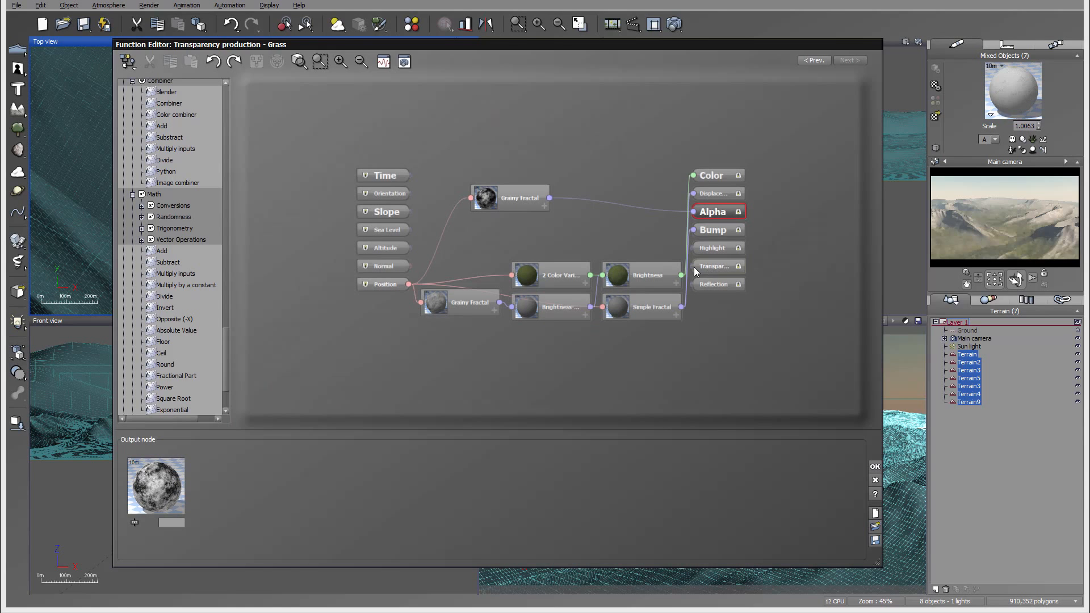
{"action": "left_click_drag", "start_coordinate": [693, 266], "coordinate": [549, 199]}
{"action": "left_click", "coordinate": [600, 206]}
{"action": "left_click", "coordinate": [574, 205]}
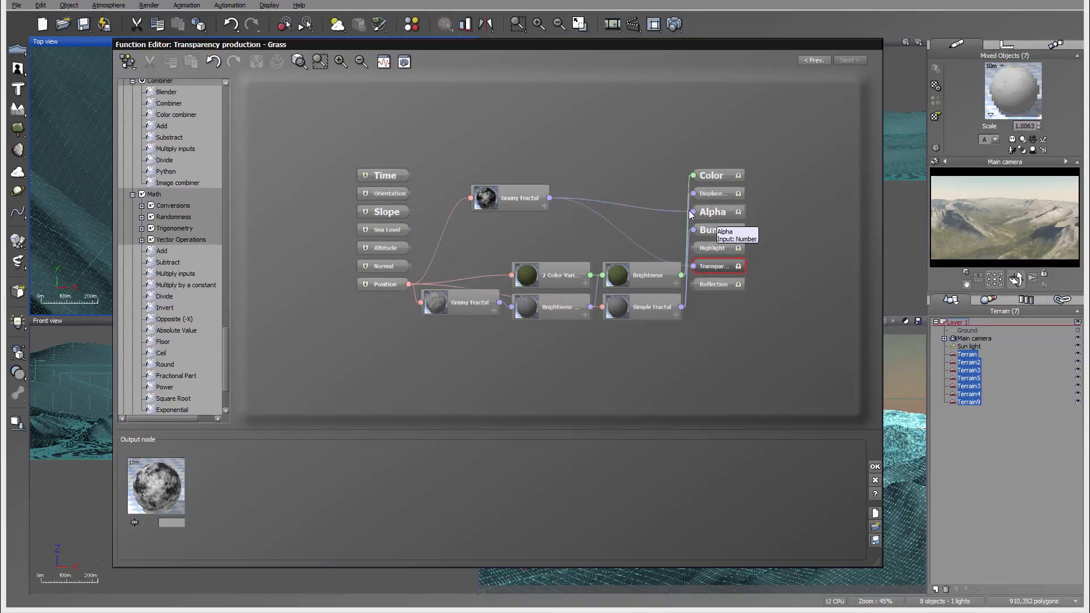
Step: Remove the Grainy Fractal's link to the Alpha output and accept the function changes
{"action": "left_click", "coordinate": [652, 206]}
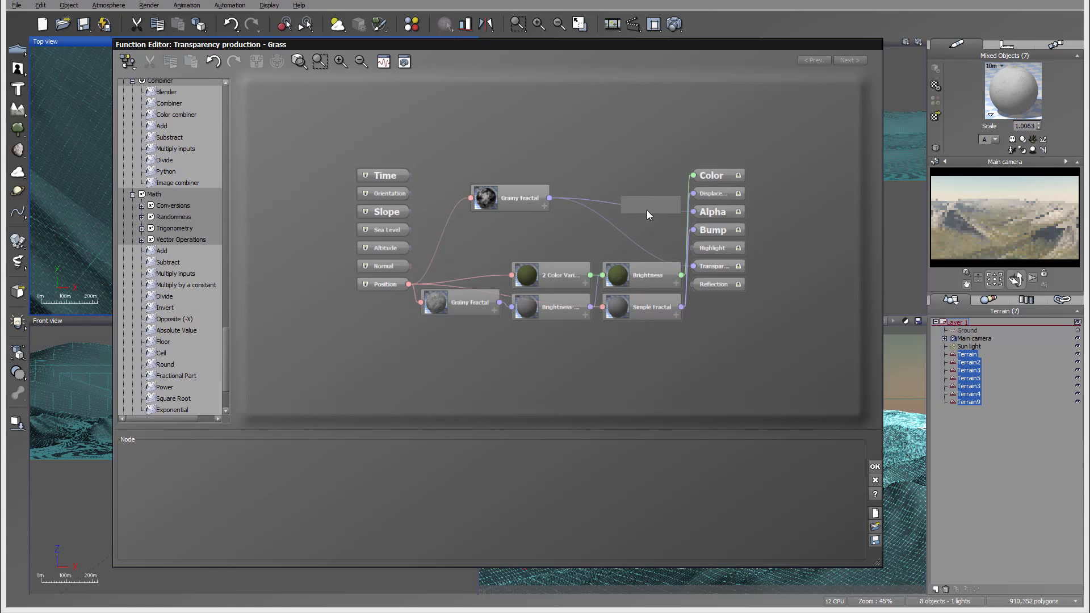
{"action": "left_click", "coordinate": [603, 202]}
{"action": "key", "text": "Delete"}
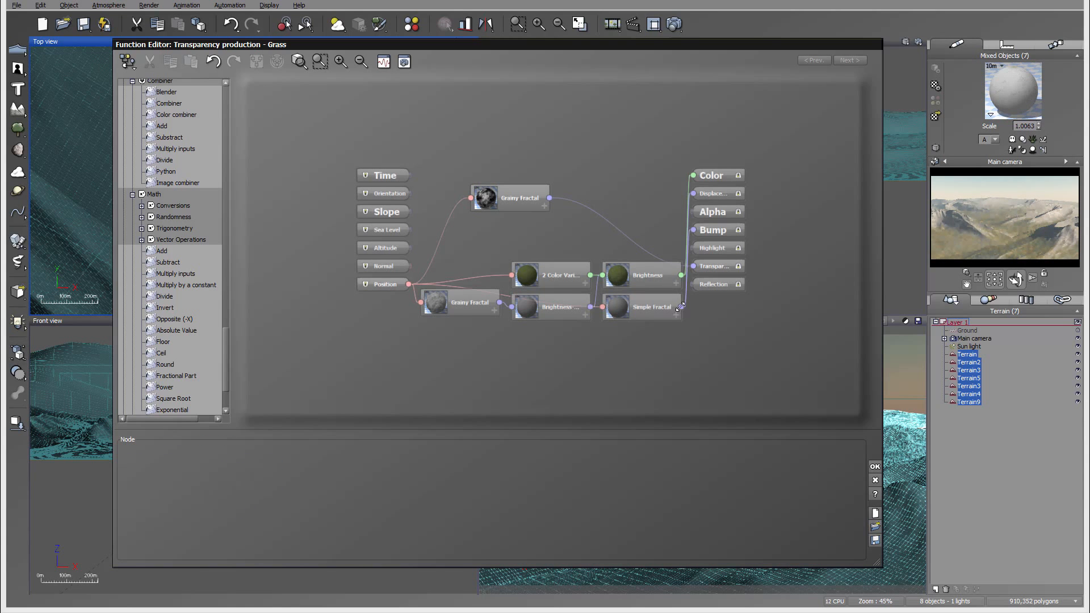
{"action": "left_click", "coordinate": [875, 467]}
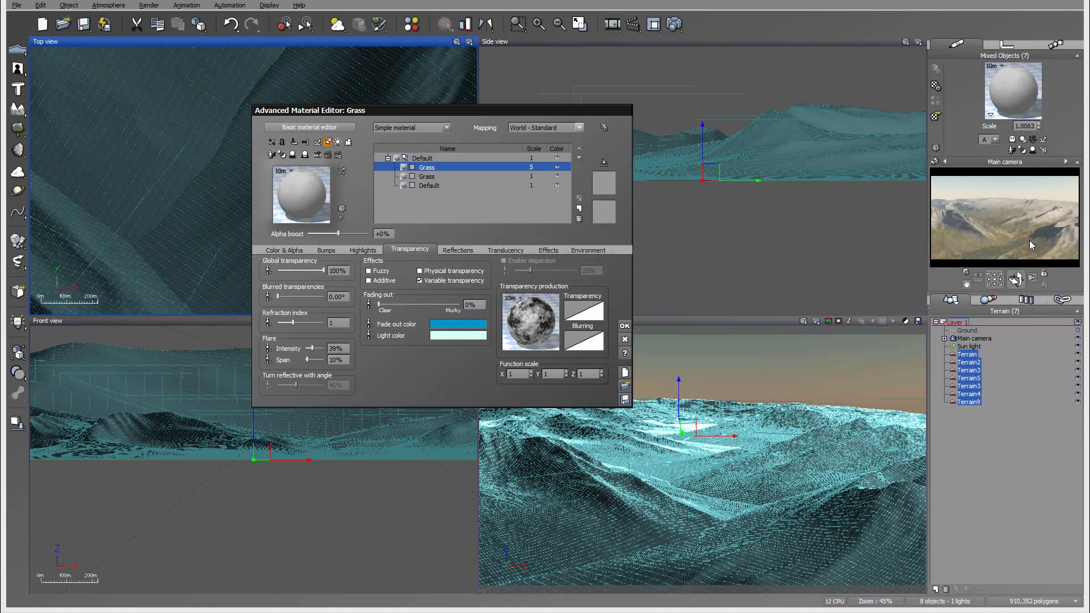
Step: Render the scene to check the fractal transparency of the grass, then close the finished render
{"action": "left_click", "coordinate": [672, 23]}
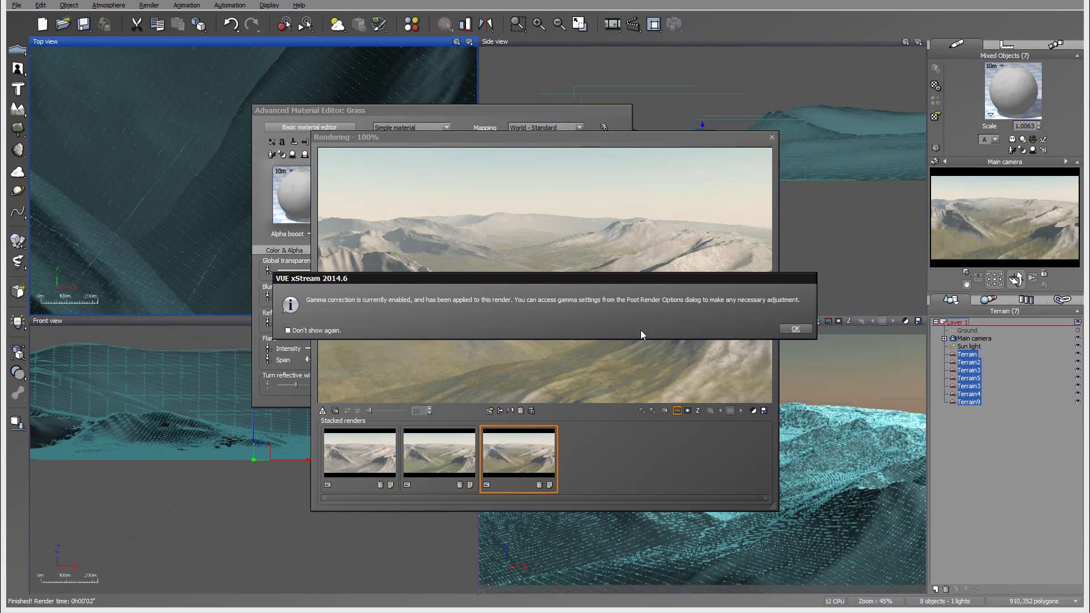
{"action": "left_click", "coordinate": [798, 329]}
{"action": "left_click", "coordinate": [765, 464]}
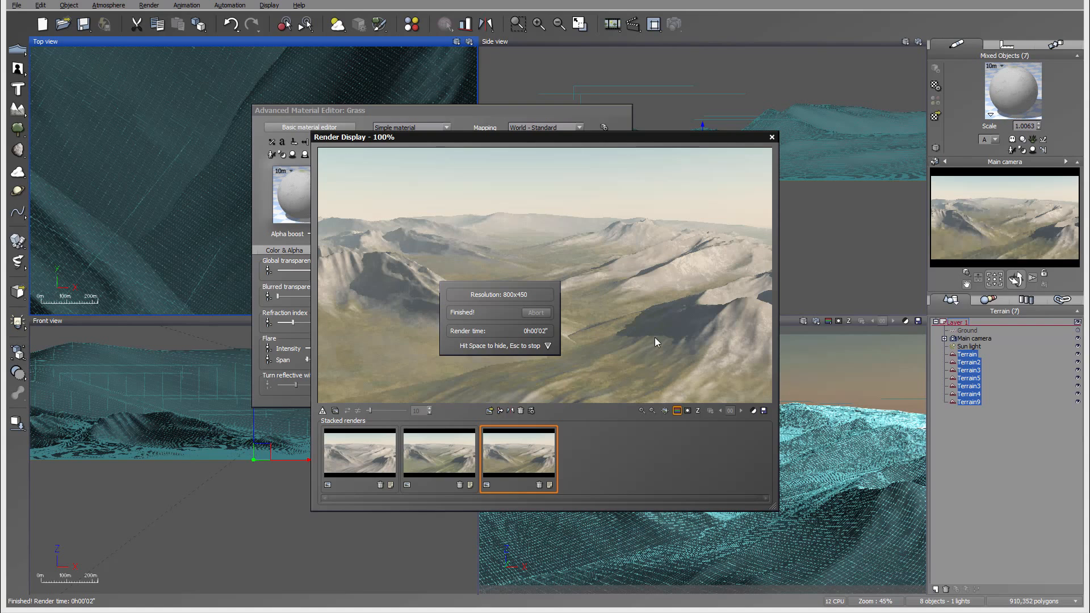
{"action": "left_click", "coordinate": [773, 136]}
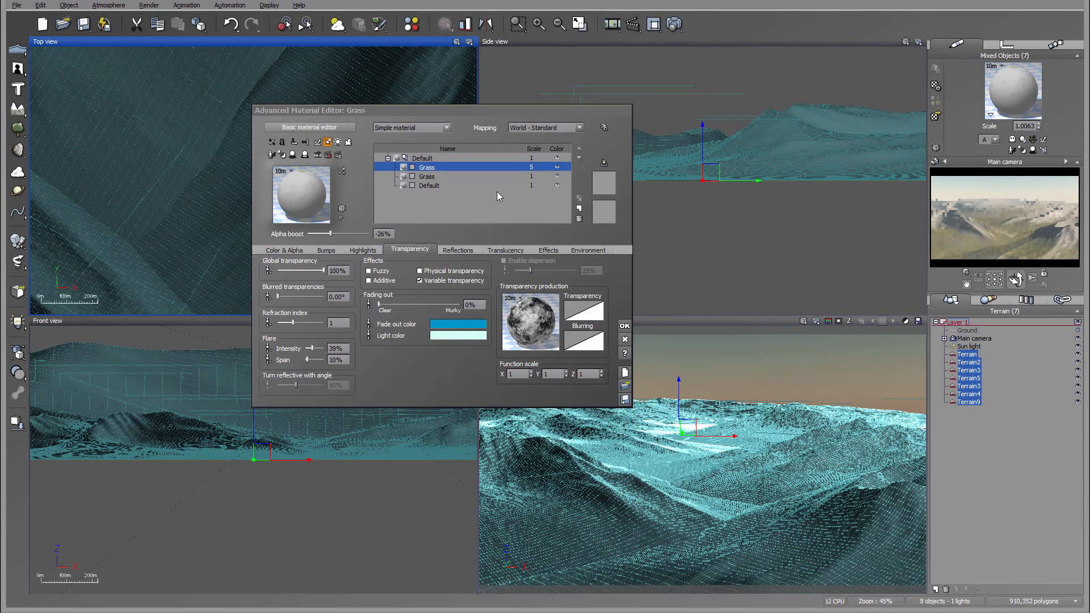
Step: Lower the top Grass layer's alpha boost to -26%, change its scale, and render the scene to check the grass coverage
{"action": "left_click", "coordinate": [533, 169]}
{"action": "double_click", "coordinate": [536, 167]}
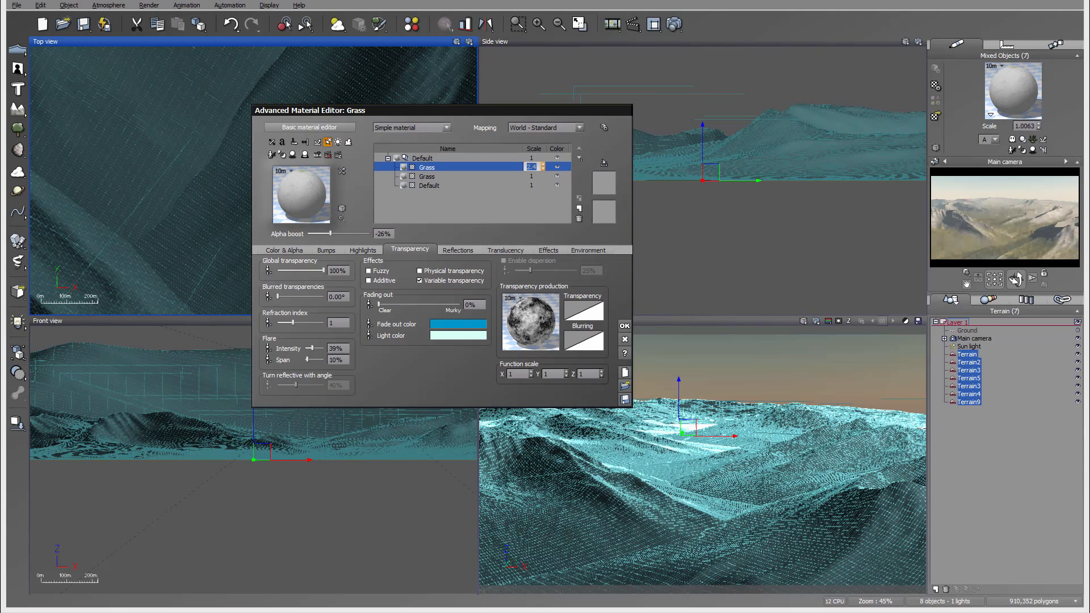
{"action": "left_click", "coordinate": [674, 24]}
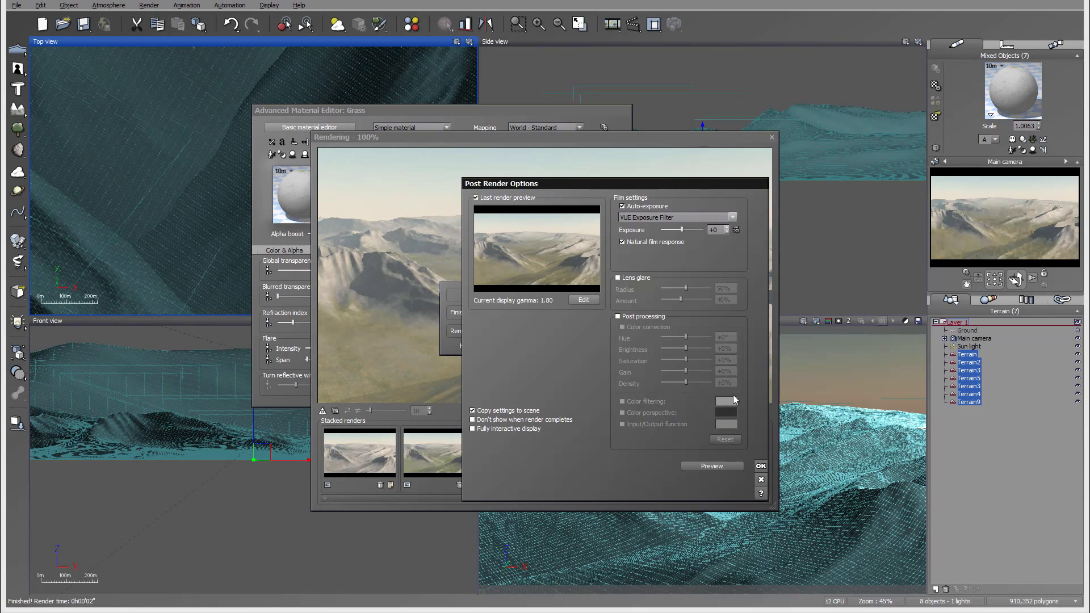
{"action": "left_click", "coordinate": [761, 466]}
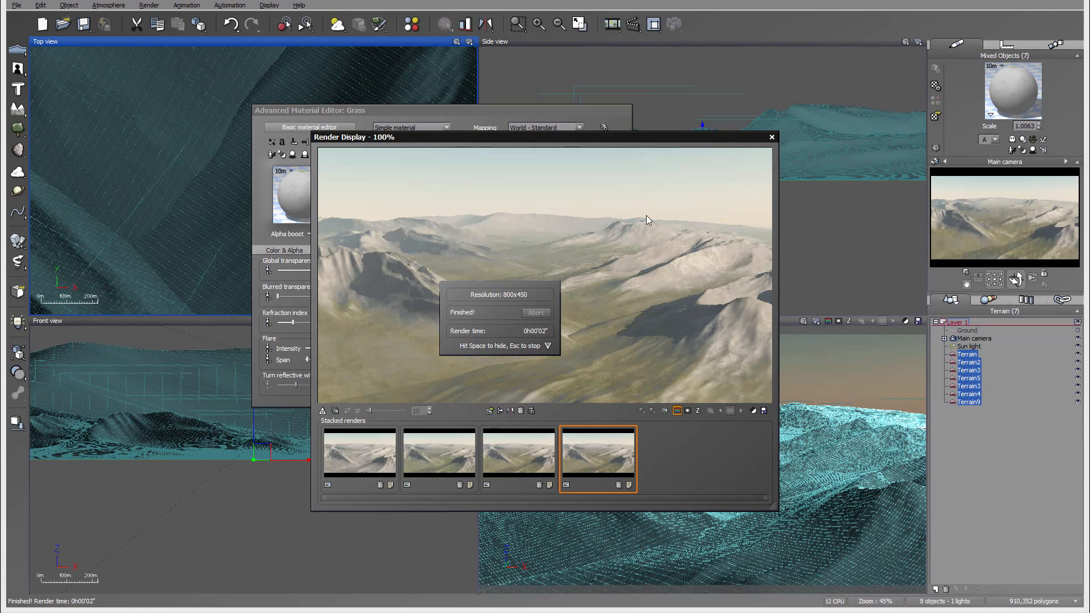
{"action": "left_click", "coordinate": [771, 137]}
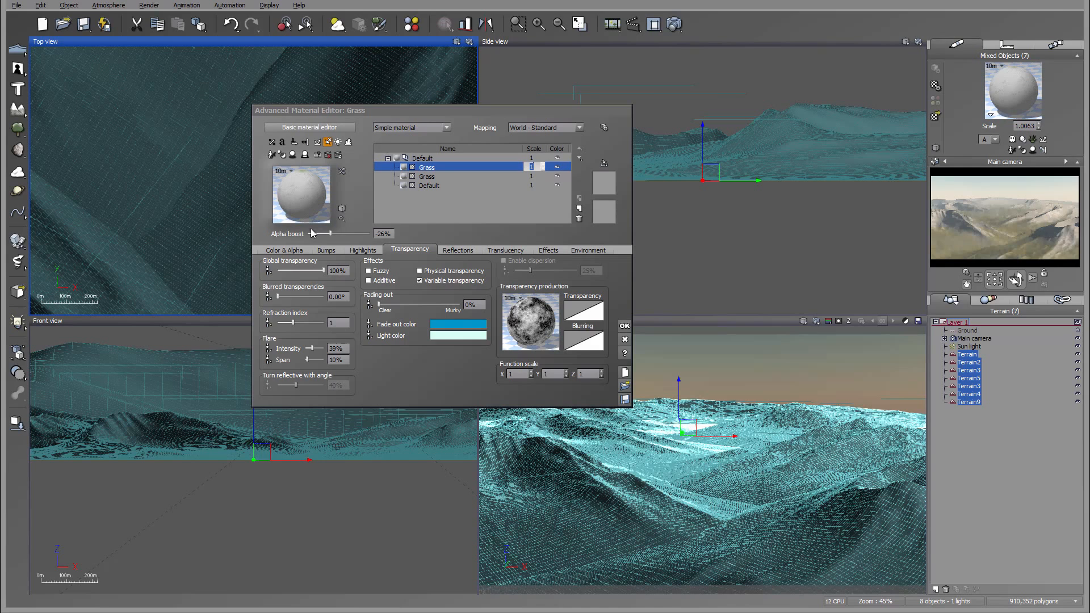
Step: Try adding the Rock&Grass2 landscape material as a new top layer converted to a simple material, then delete that layer
{"action": "left_click", "coordinate": [578, 211]}
{"action": "left_click", "coordinate": [578, 212]}
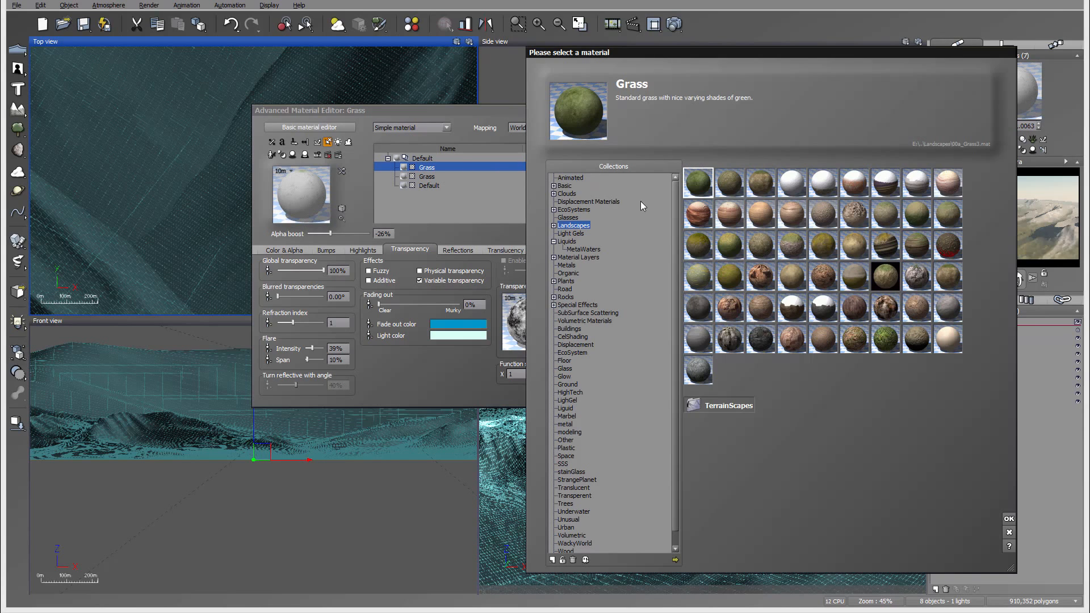
{"action": "left_click", "coordinate": [699, 308]}
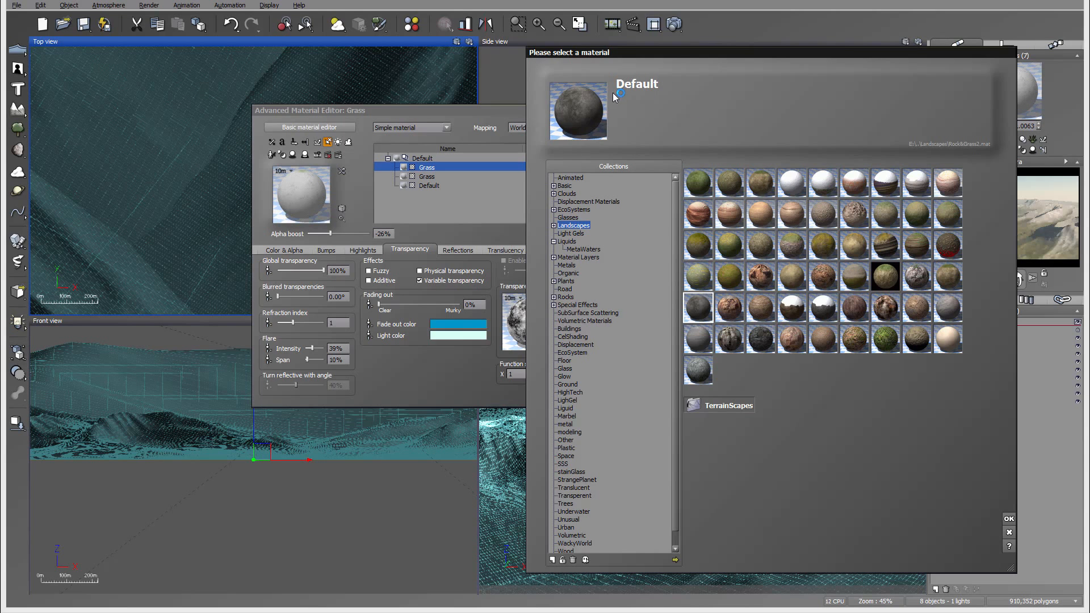
{"action": "left_click", "coordinate": [1009, 519]}
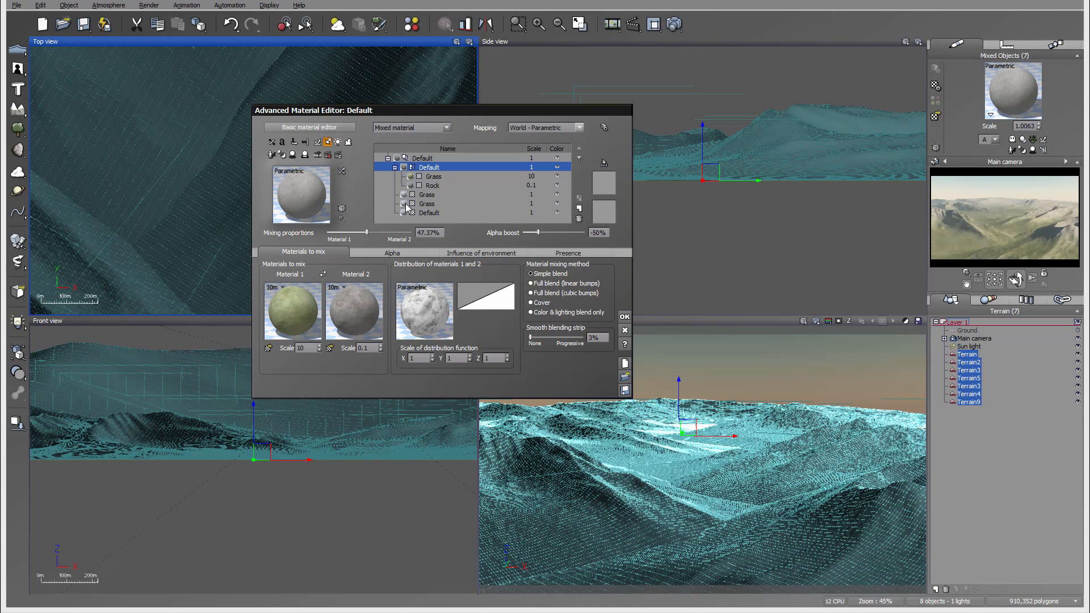
{"action": "left_click", "coordinate": [446, 128]}
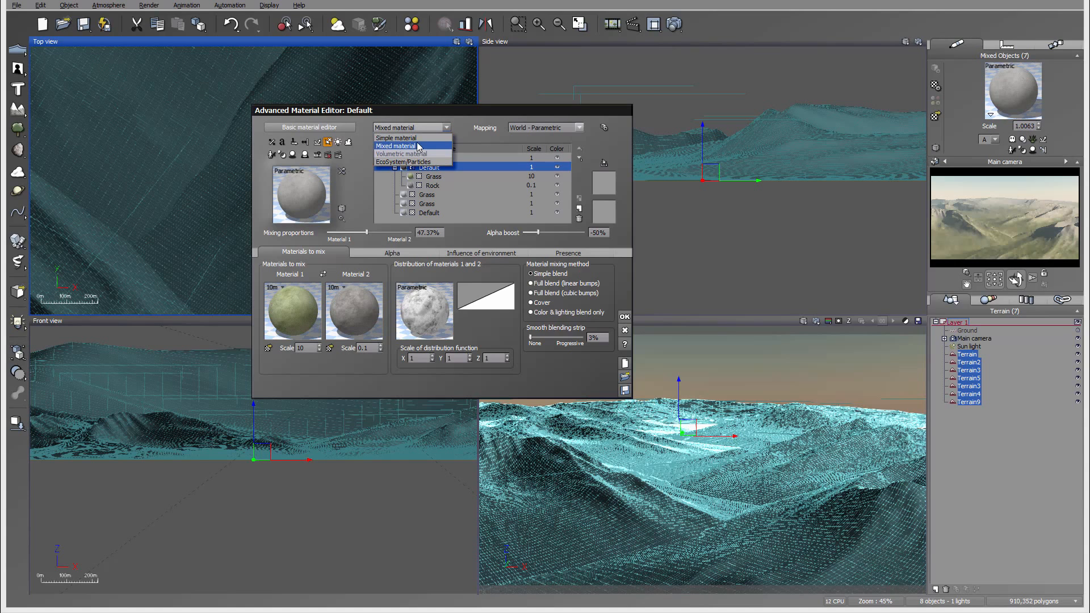
{"action": "left_click", "coordinate": [423, 138]}
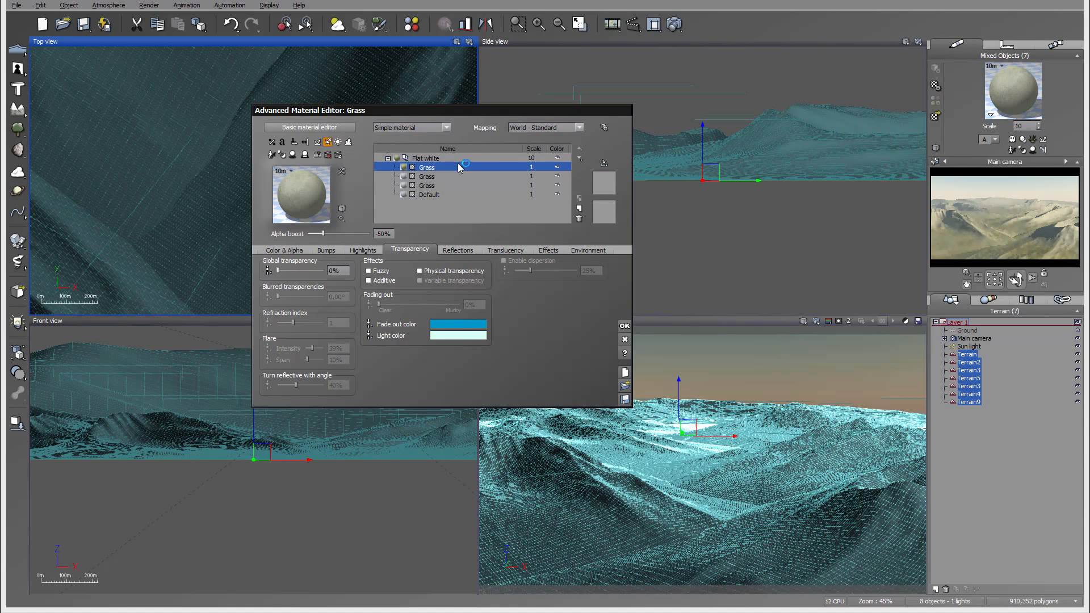
{"action": "left_click", "coordinate": [579, 219]}
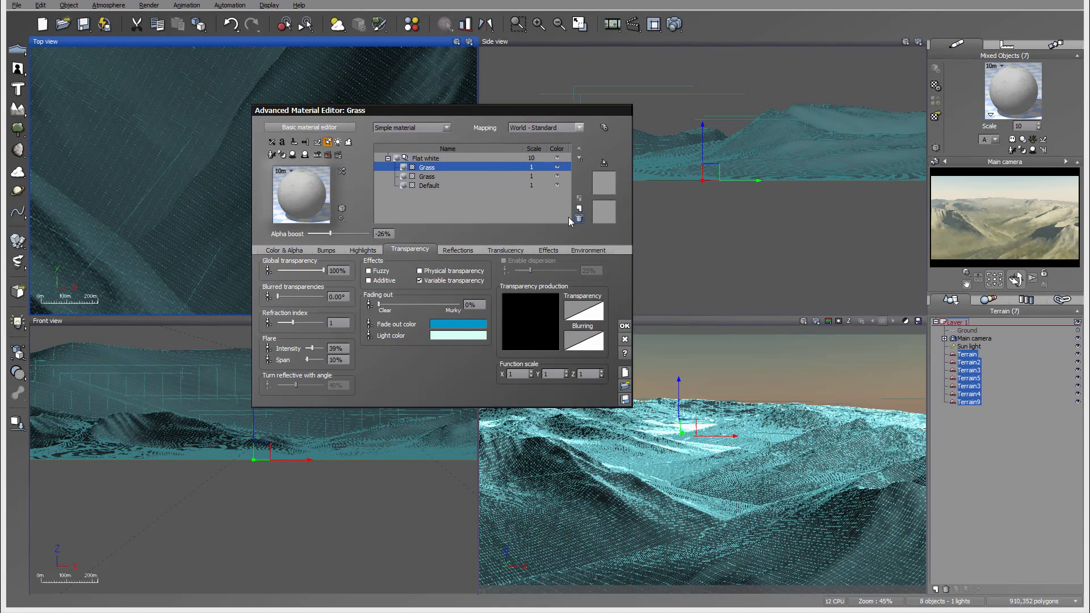
{"action": "left_click", "coordinate": [624, 328]}
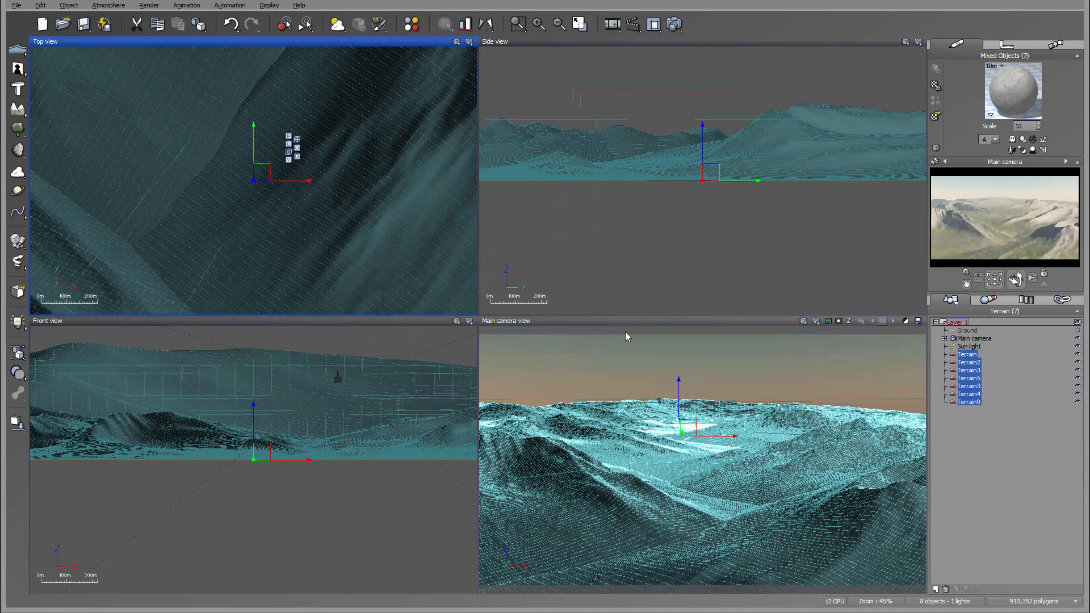
Step: Reopen the terrains' layered material and add the Rock&Grass2 landscape material as a new top layer
{"action": "double_click", "coordinate": [1023, 91]}
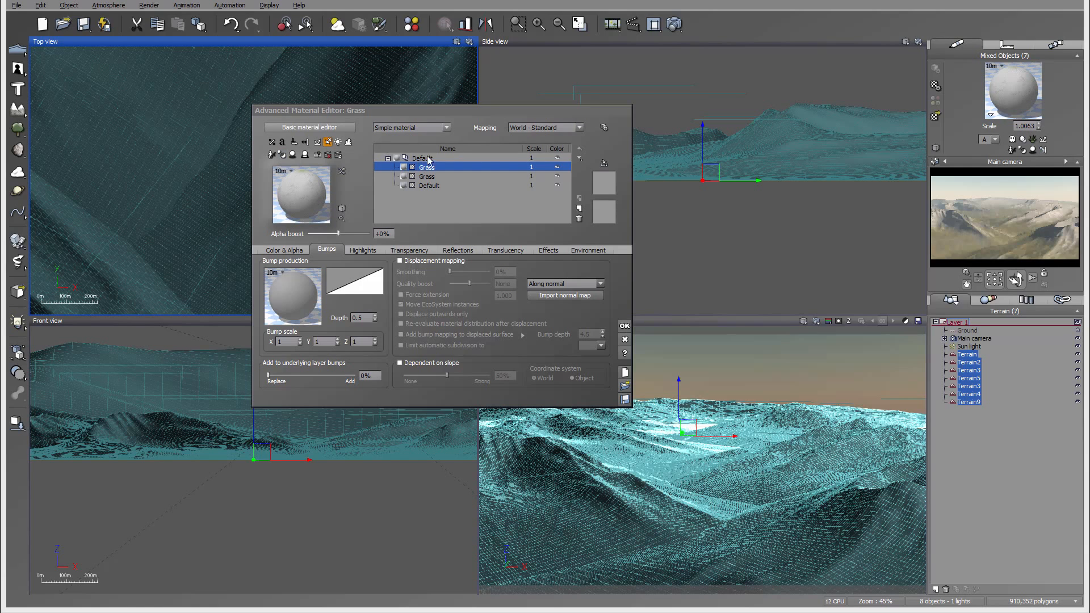
{"action": "left_click", "coordinate": [580, 209]}
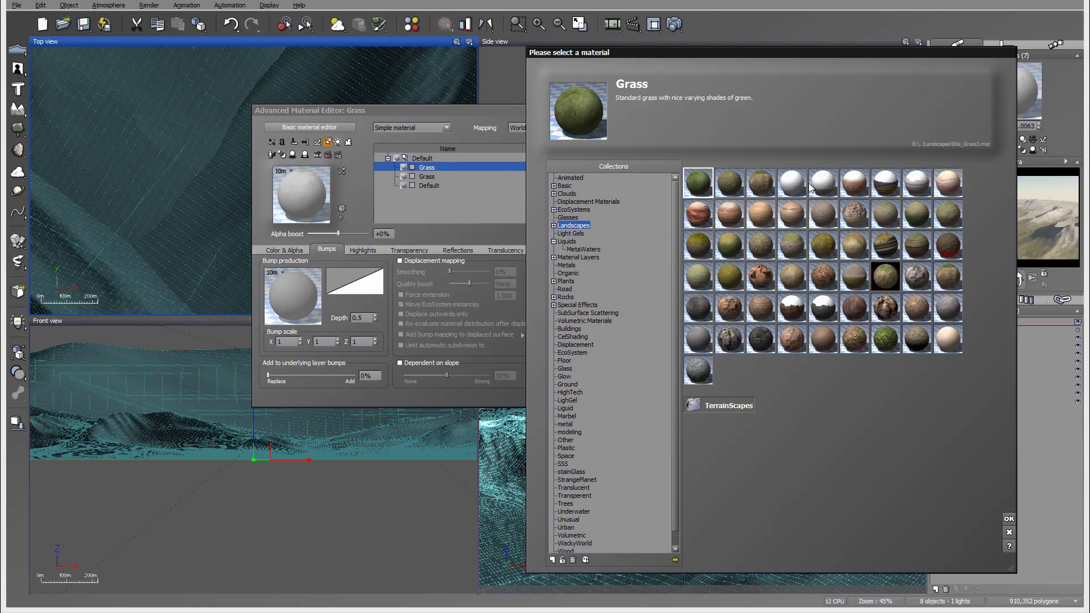
{"action": "left_click", "coordinate": [698, 307]}
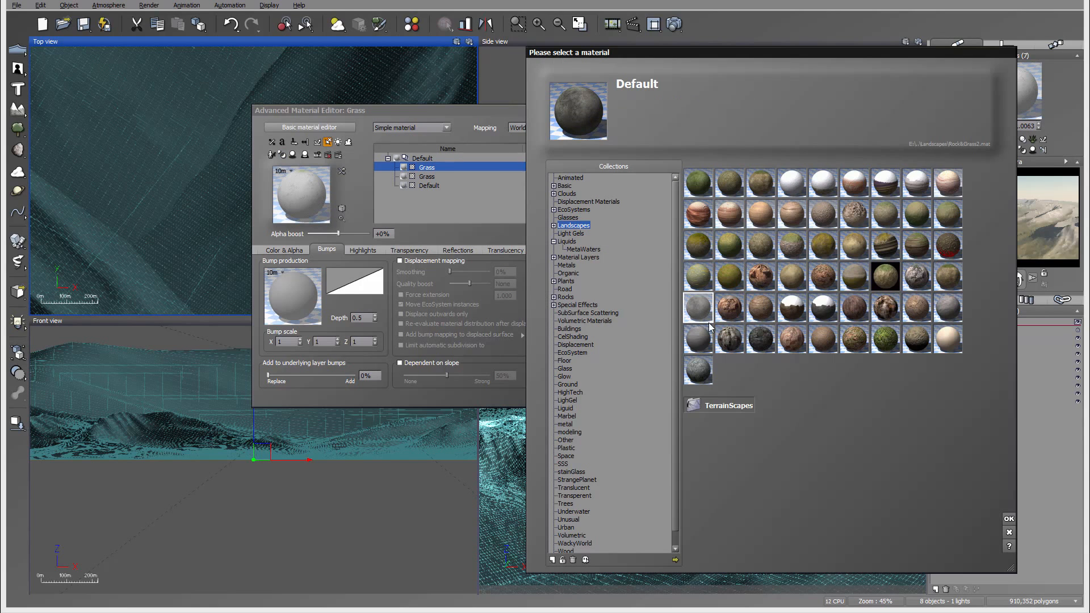
{"action": "left_click", "coordinate": [1011, 518]}
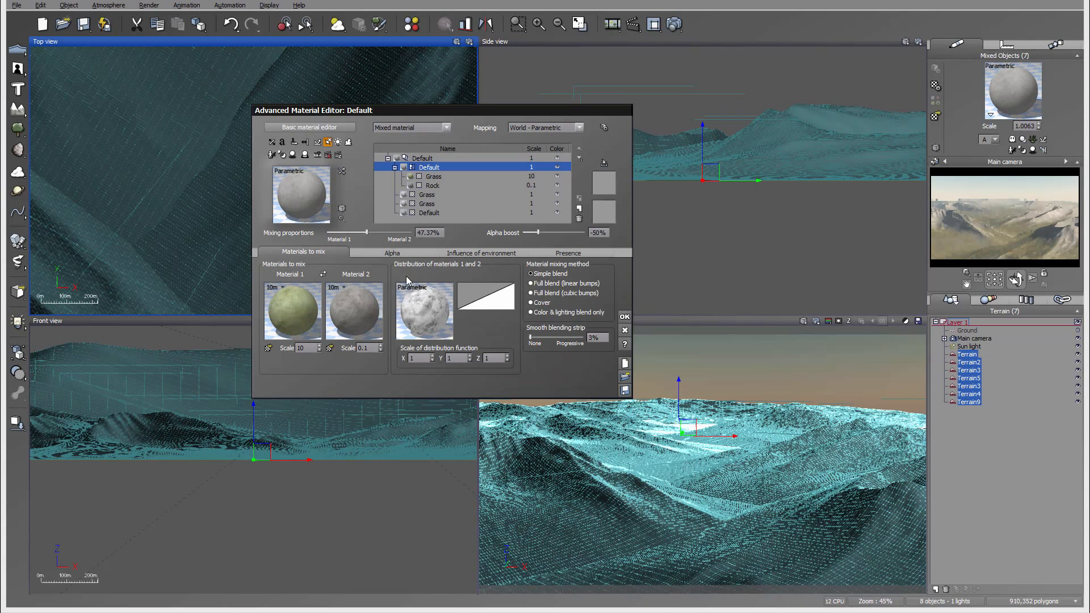
Step: Swap the new mixed layer's two materials so Rock comes first, and convert the layer to a simple material
{"action": "left_click", "coordinate": [323, 273]}
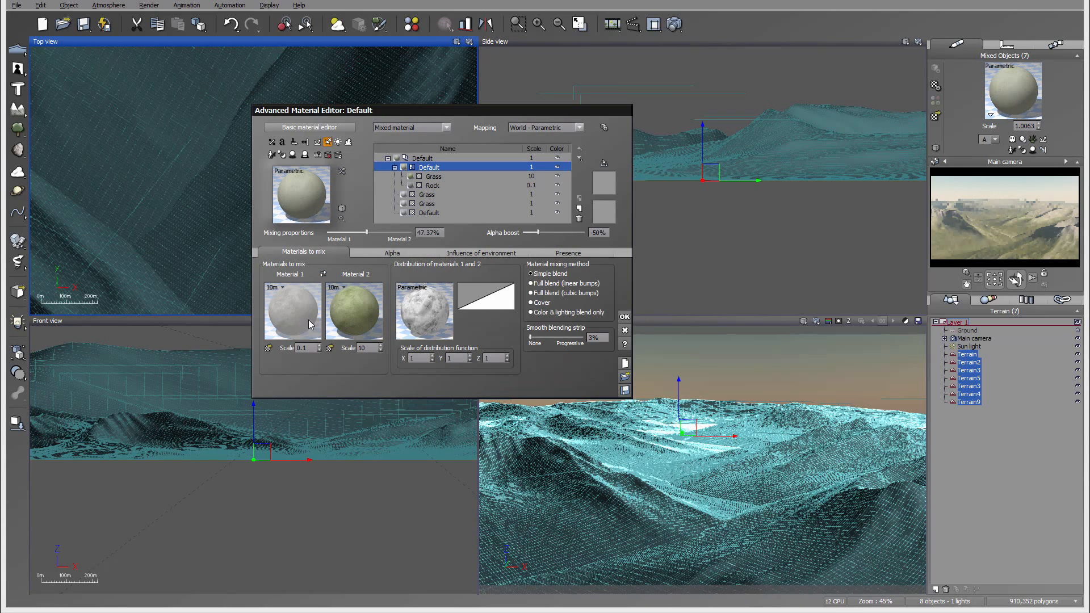
{"action": "left_click", "coordinate": [446, 127]}
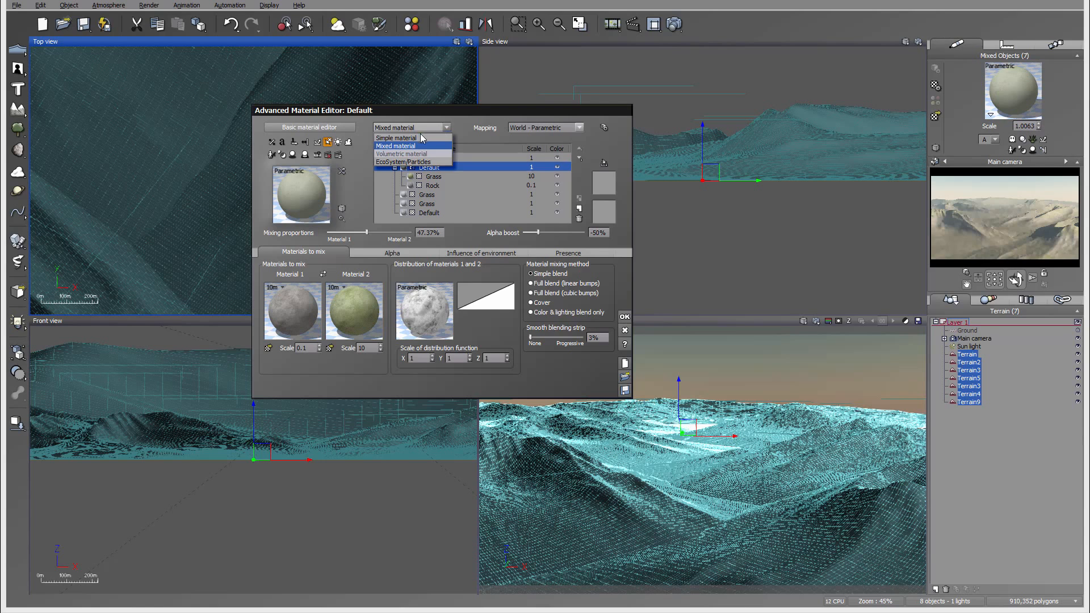
{"action": "left_click", "coordinate": [420, 138]}
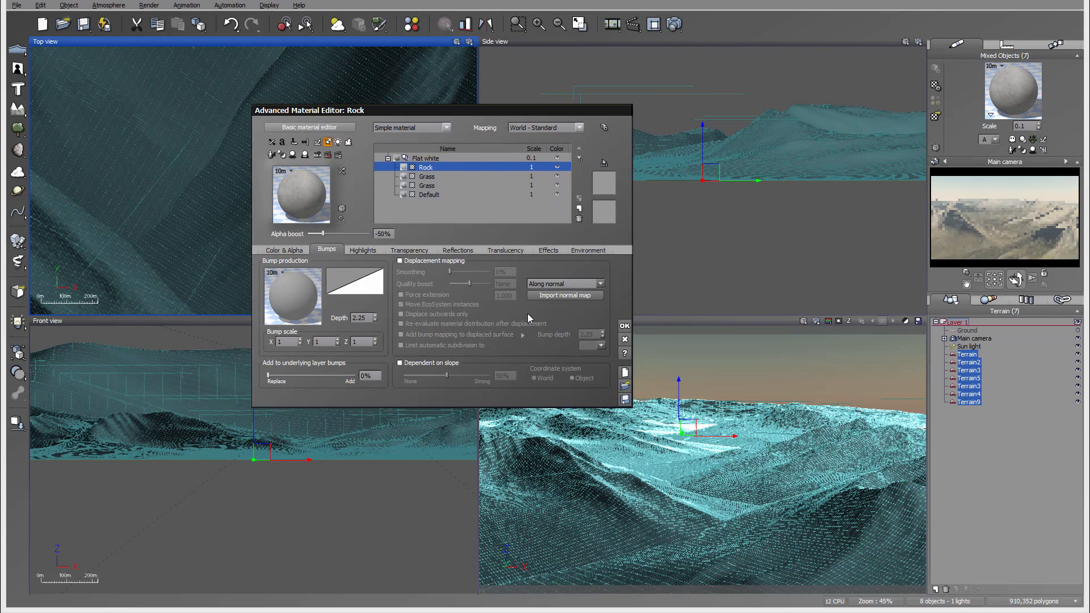
Step: Set the Rock layer's overall color to a dark gray, about RGB 25, 25, 23, and its alpha boost to 0%
{"action": "left_click", "coordinate": [278, 252]}
{"action": "left_click", "coordinate": [512, 271]}
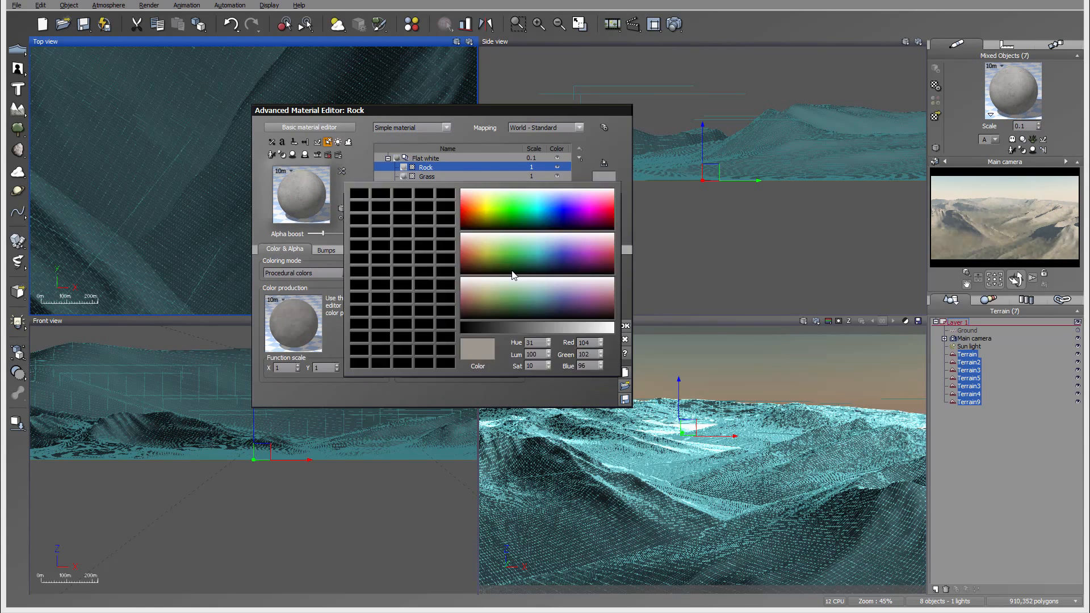
{"action": "left_click_drag", "start_coordinate": [592, 292], "coordinate": [595, 305]}
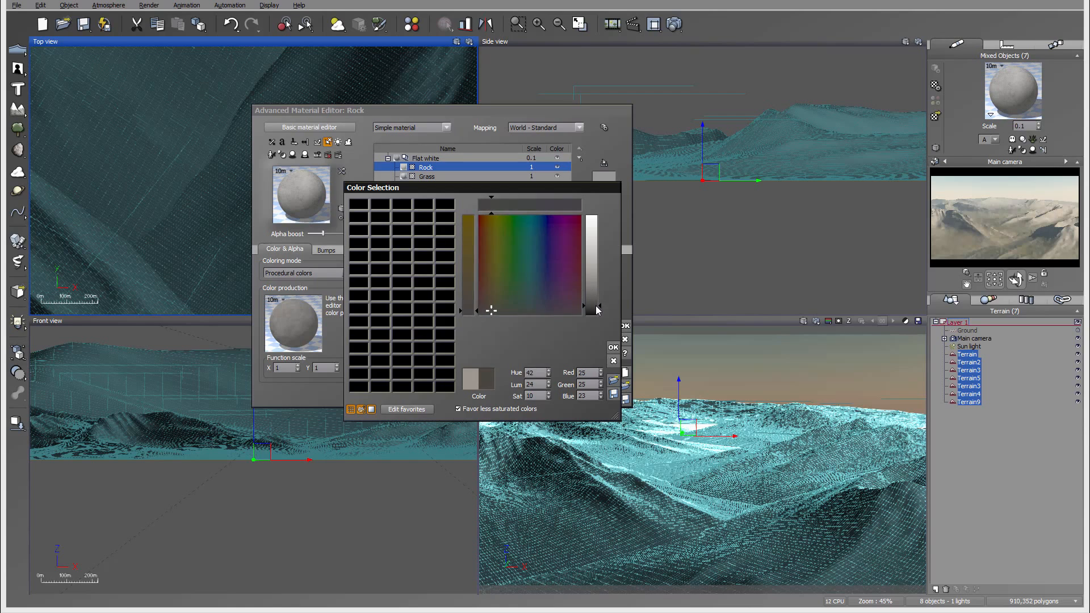
{"action": "left_click", "coordinate": [613, 347]}
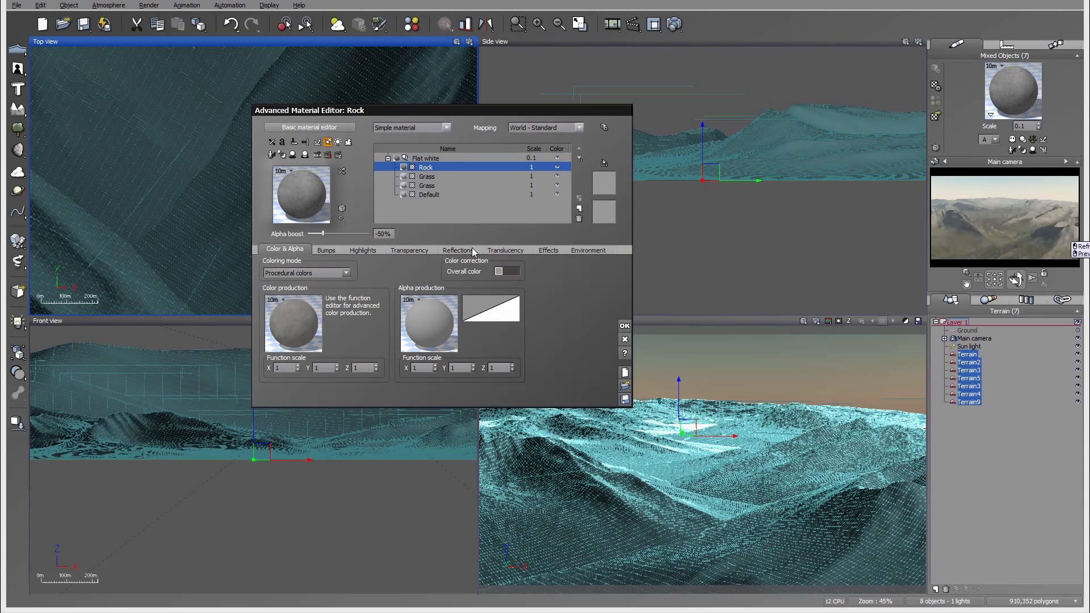
{"action": "left_click", "coordinate": [386, 233]}
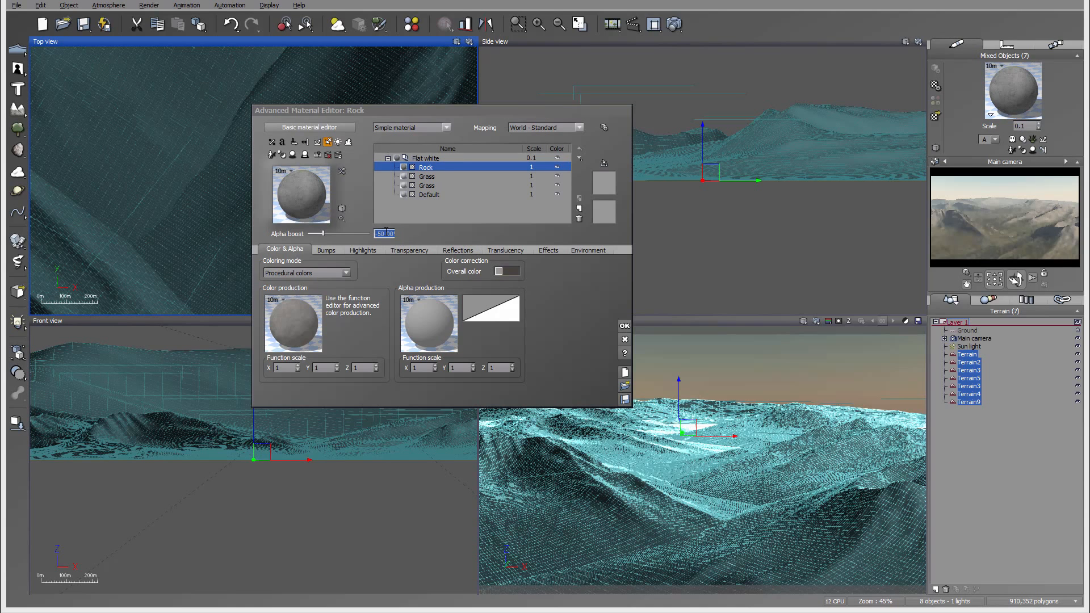
{"action": "type", "text": "0"}
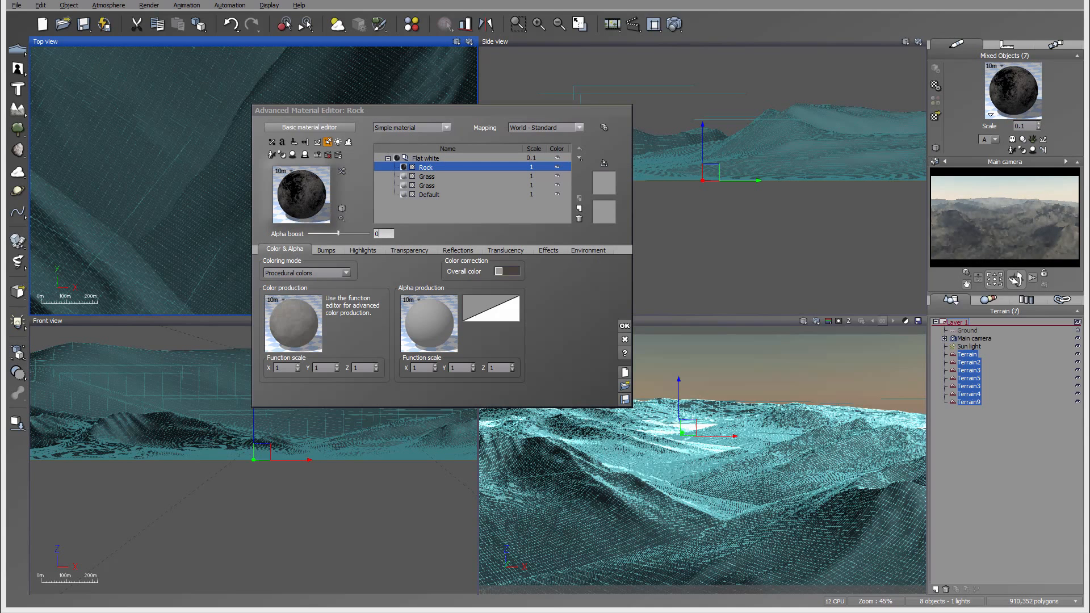
Step: Limit the Rock layer to steep terrain with a slope range of 37° to 180° and a flat fuzziness of 10%
{"action": "key", "text": "Return"}
{"action": "left_click", "coordinate": [584, 251]}
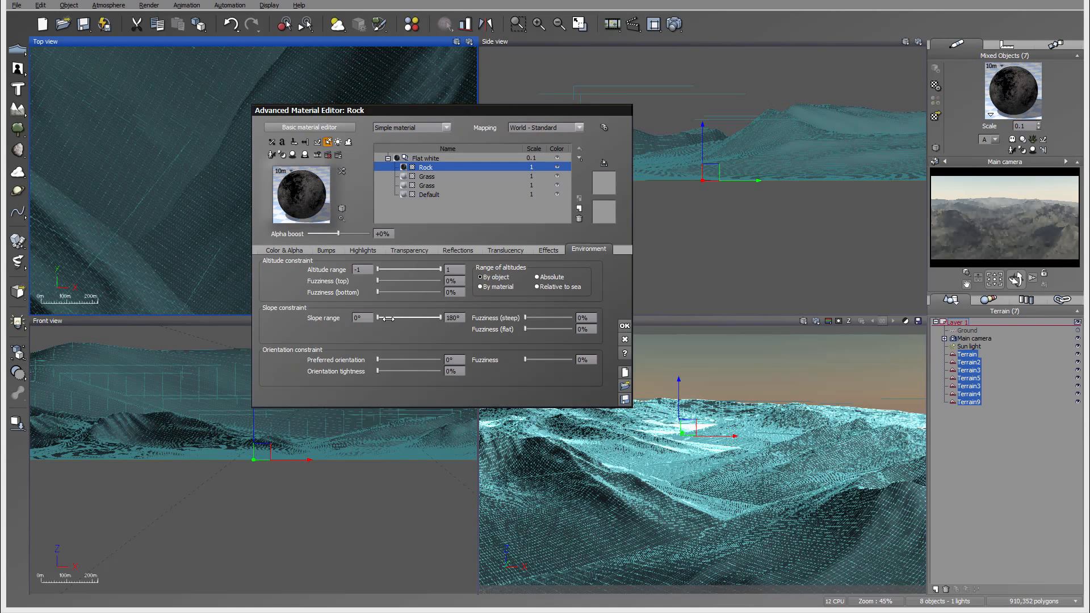
{"action": "left_click_drag", "start_coordinate": [378, 318], "coordinate": [383, 318]}
{"action": "left_click_drag", "start_coordinate": [526, 329], "coordinate": [530, 328]}
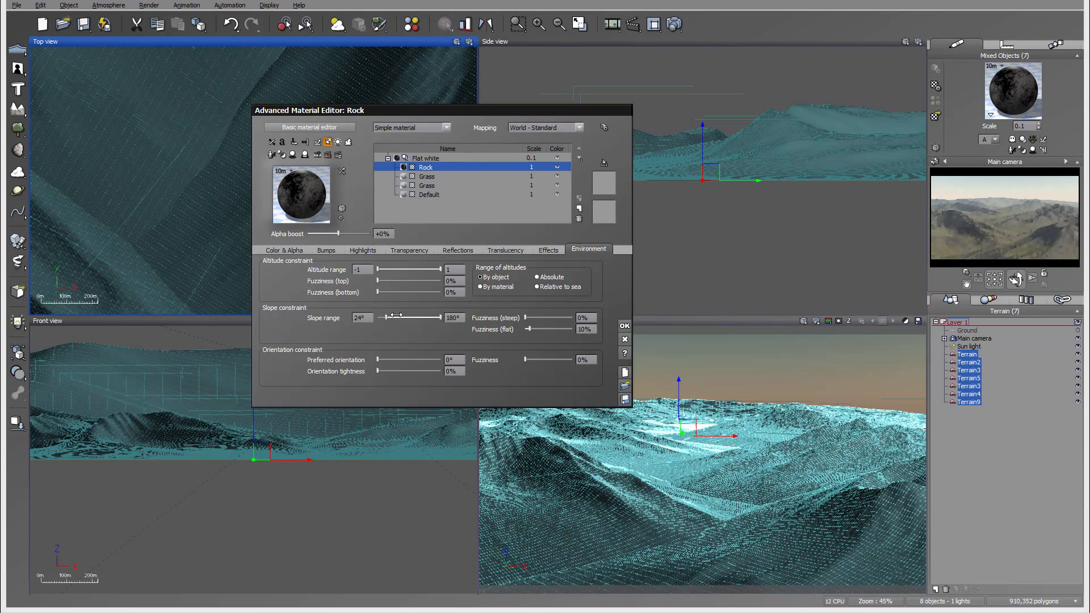
{"action": "left_click_drag", "start_coordinate": [390, 317], "coordinate": [388, 317]}
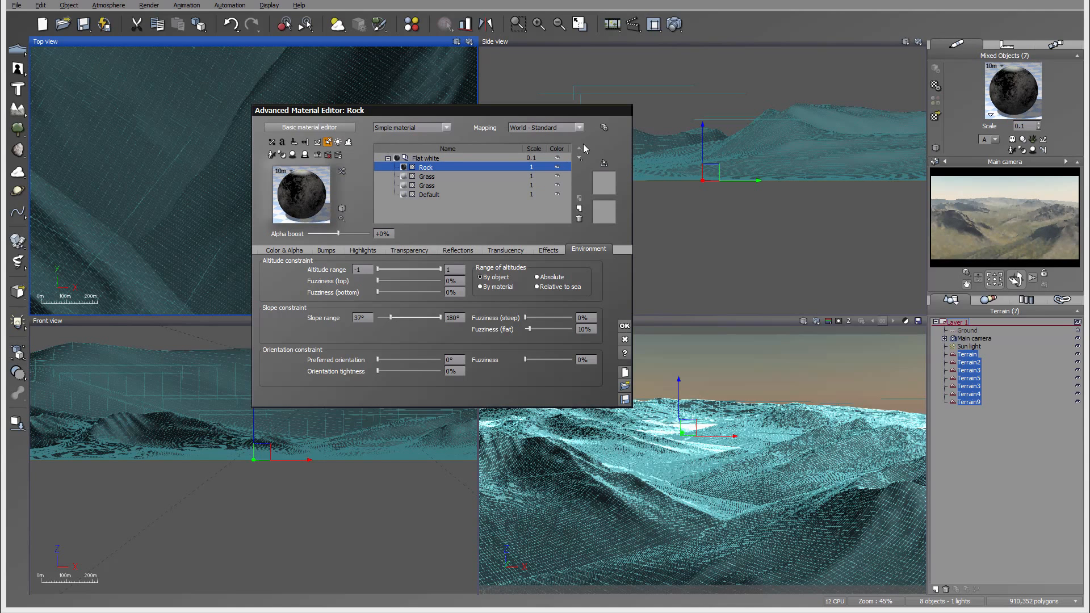
Step: Render the main camera view to check the rock coverage, accepting the post render options as they are
{"action": "left_click", "coordinate": [675, 24]}
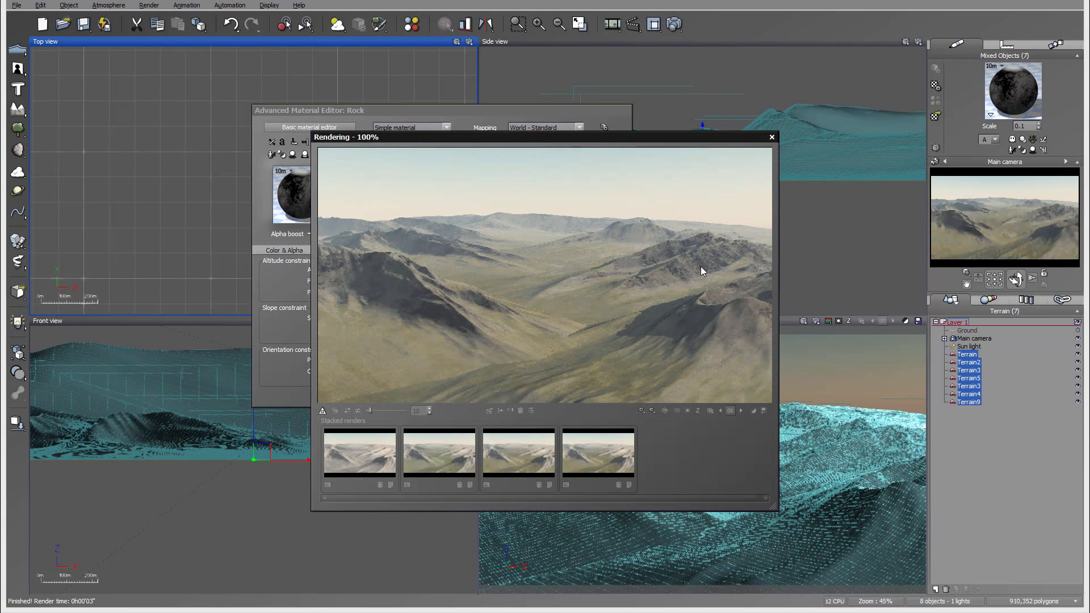
{"action": "left_click", "coordinate": [804, 334]}
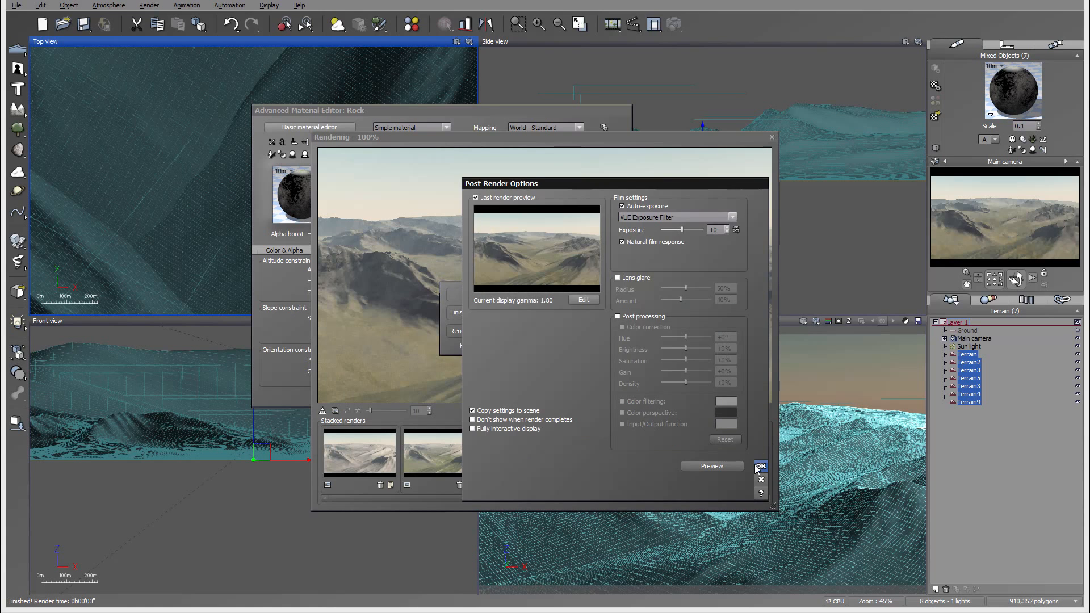
{"action": "left_click", "coordinate": [760, 468]}
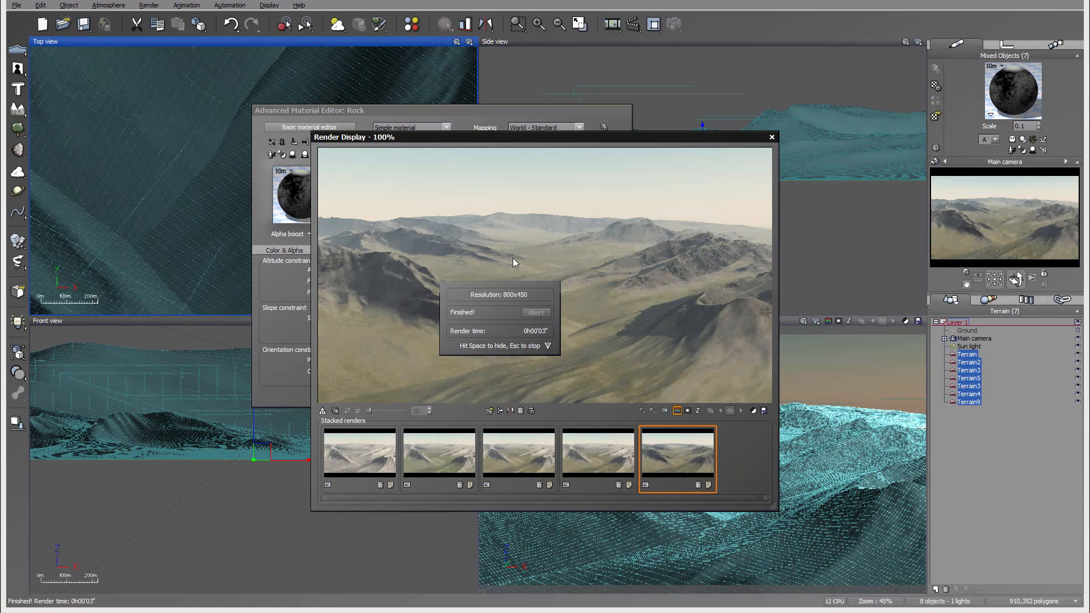